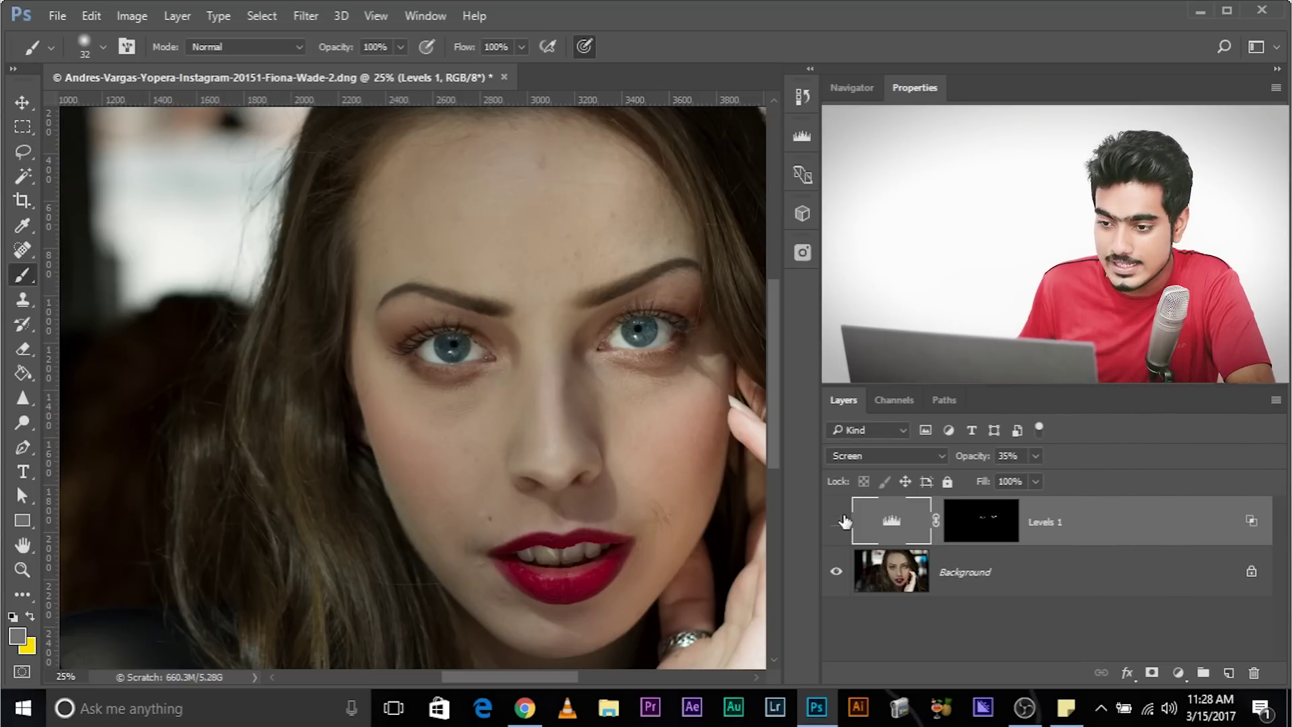
# Toggle the Levels 1 layer's visibility to compare the eyes before and after the adjustment.
pyautogui.click(837, 521)
pyautogui.click(838, 521)
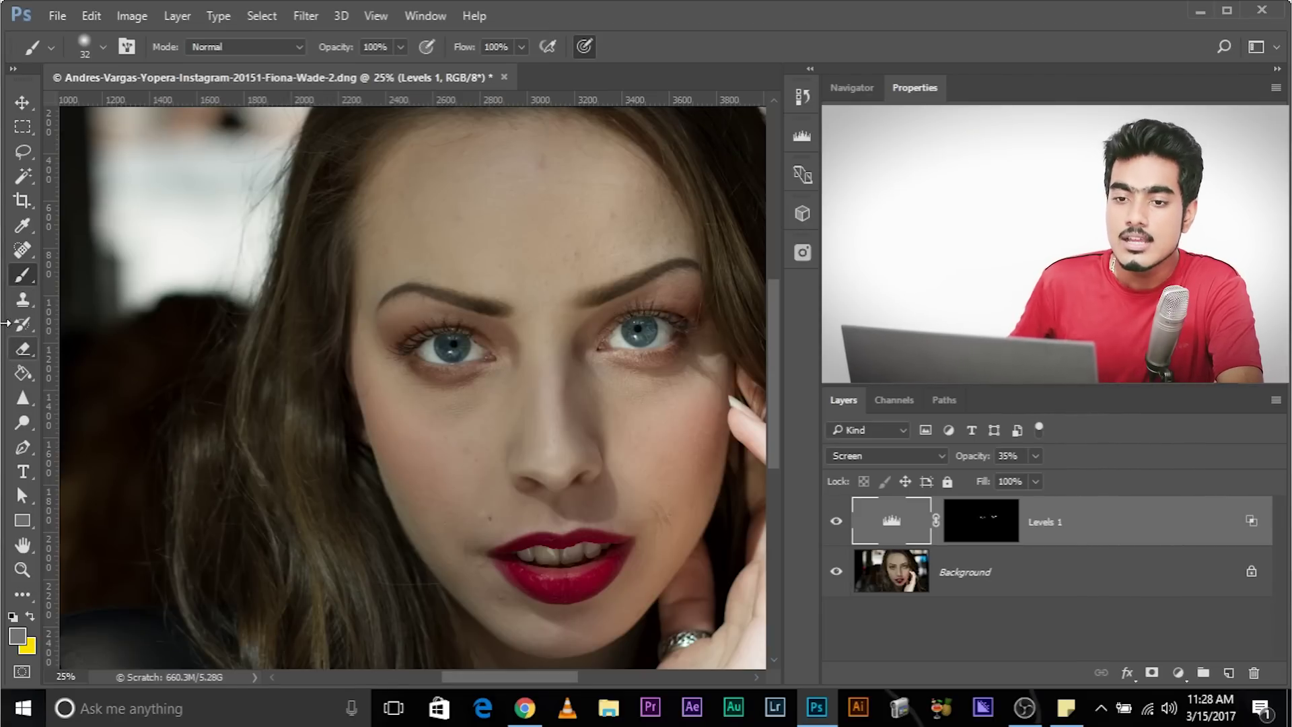
# Load the eyelash brush set SS-eyelashes.abr from the Resources > Eye folder into the brush presets.
pyautogui.click(103, 50)
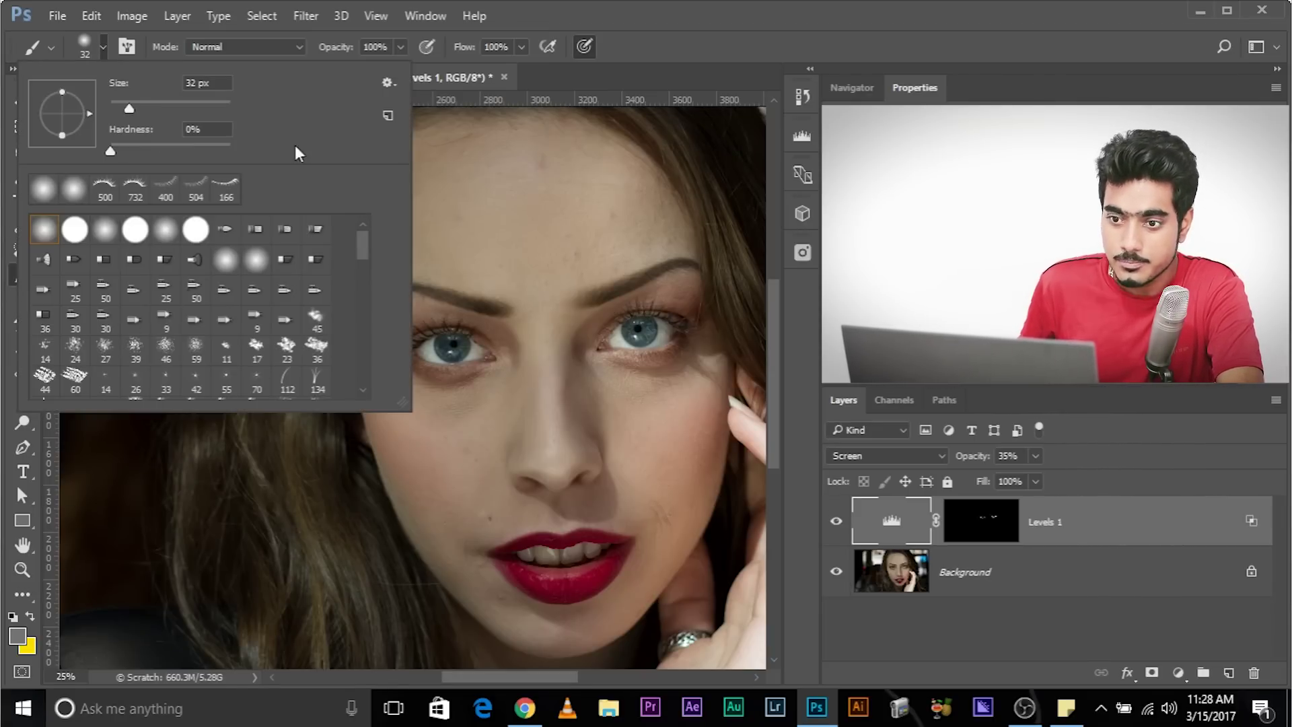
pyautogui.click(390, 84)
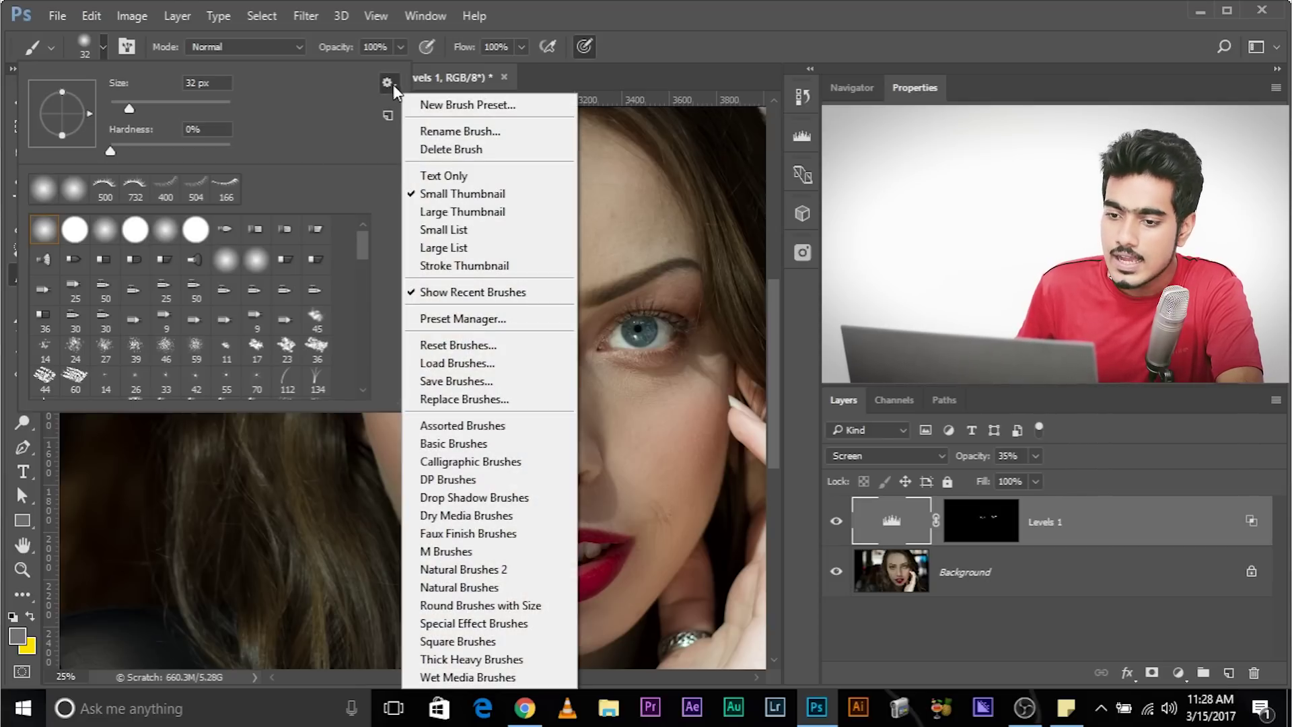
pyautogui.click(473, 364)
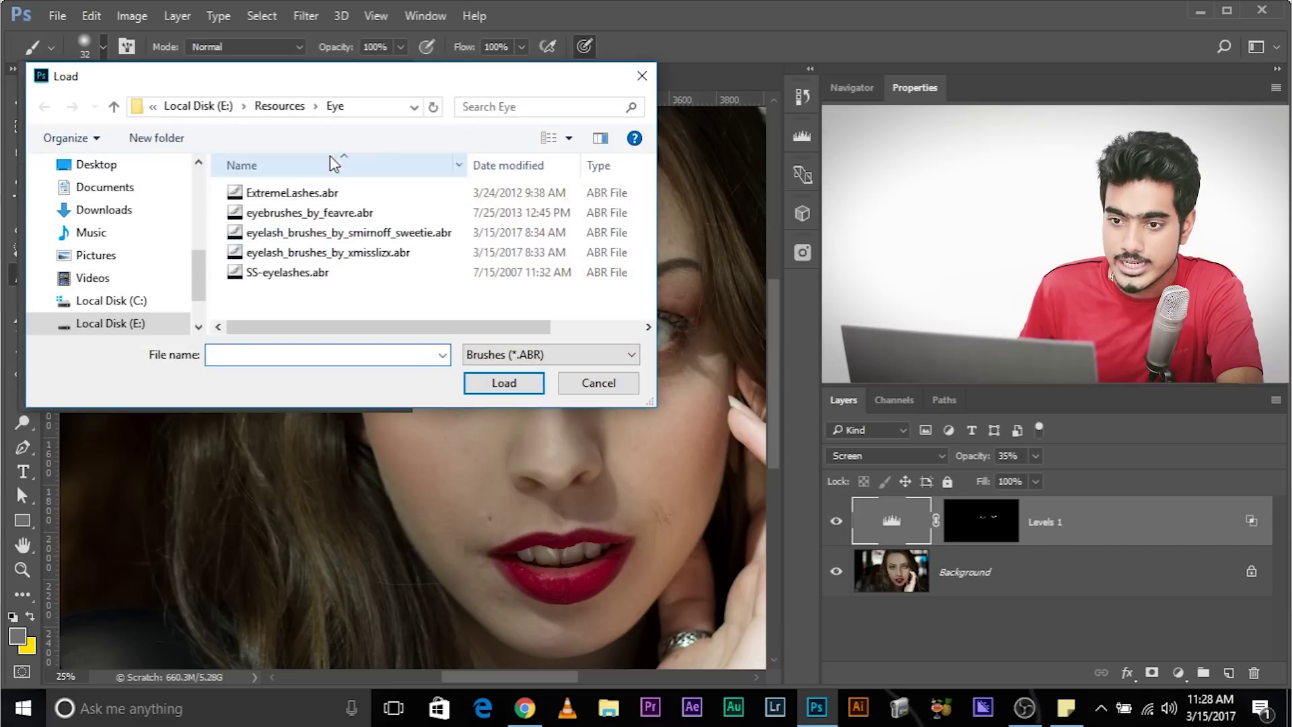
pyautogui.moveTo(308, 77); pyautogui.dragTo(404, 87)
pyautogui.click(377, 201)
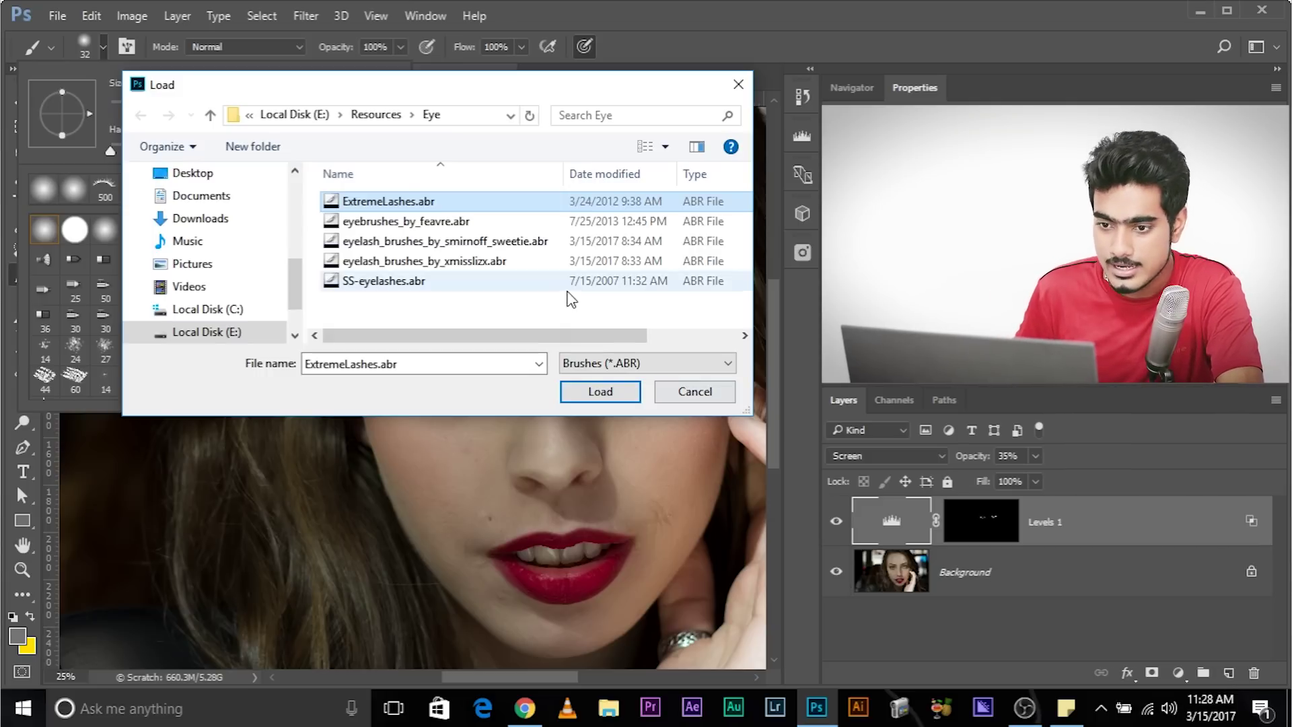
pyautogui.click(390, 284)
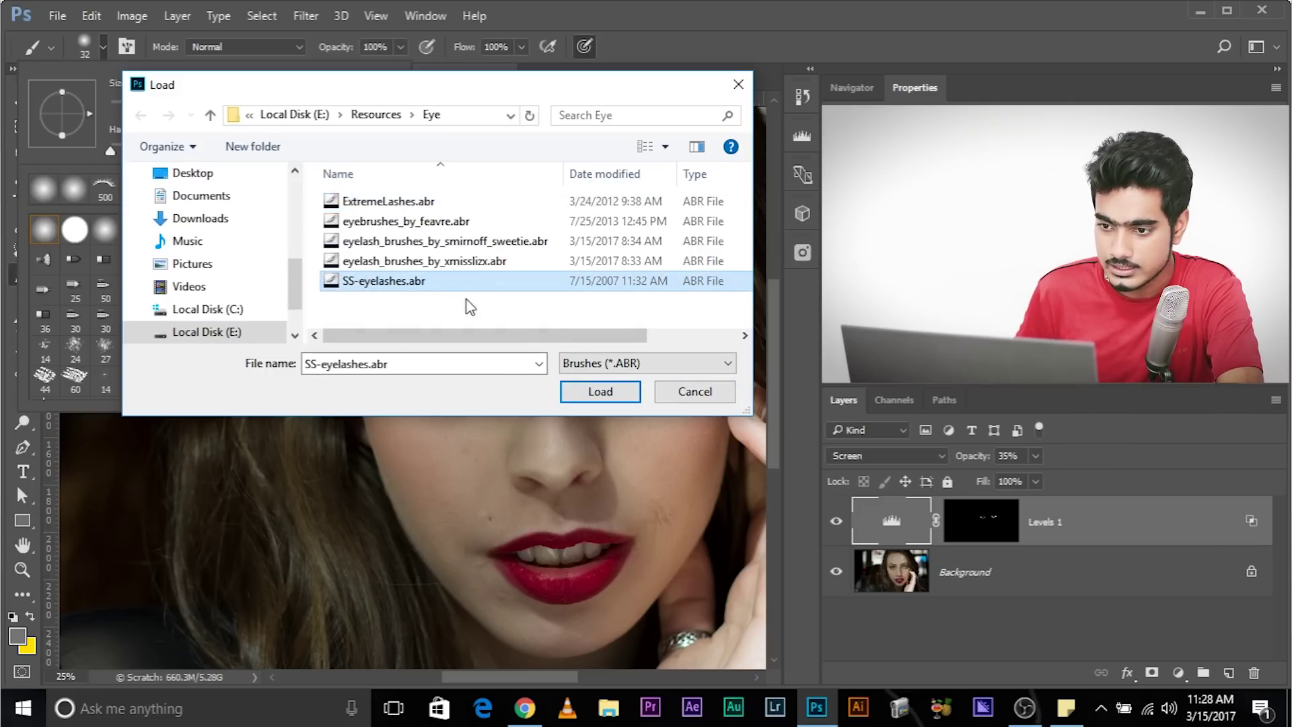
pyautogui.click(602, 394)
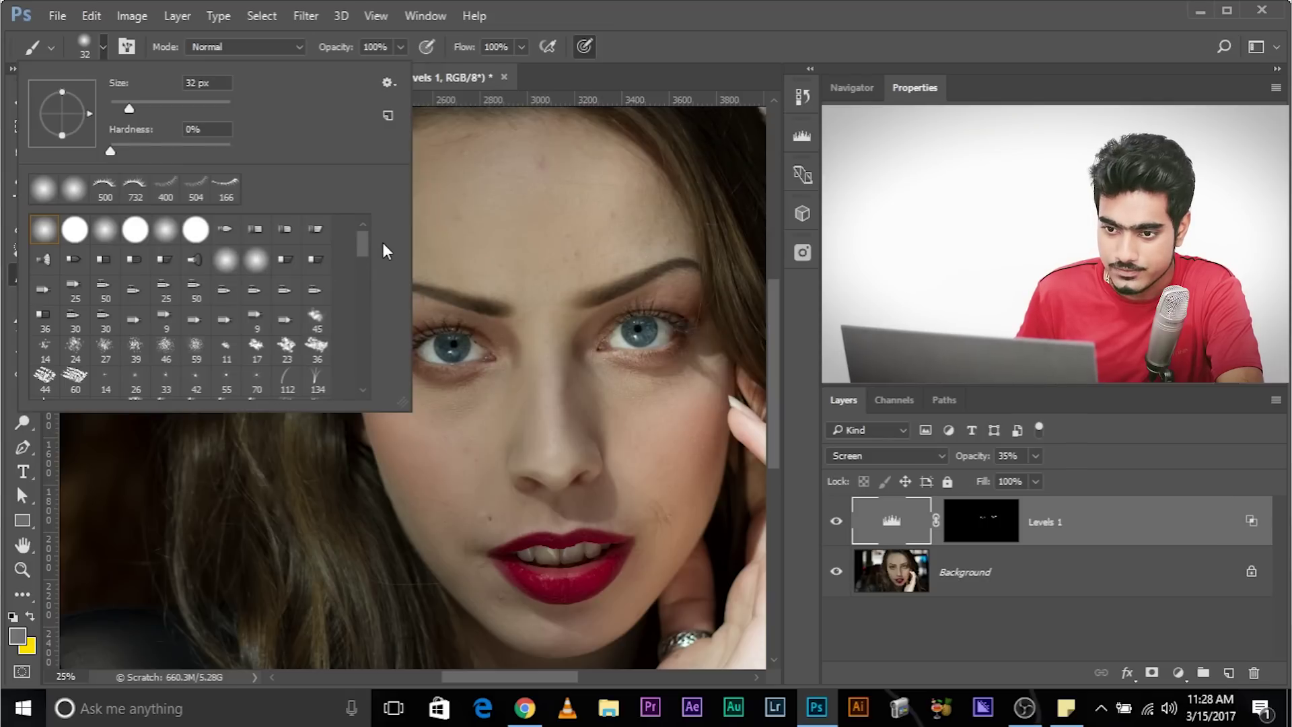
pyautogui.moveTo(362, 243); pyautogui.dragTo(362, 369)
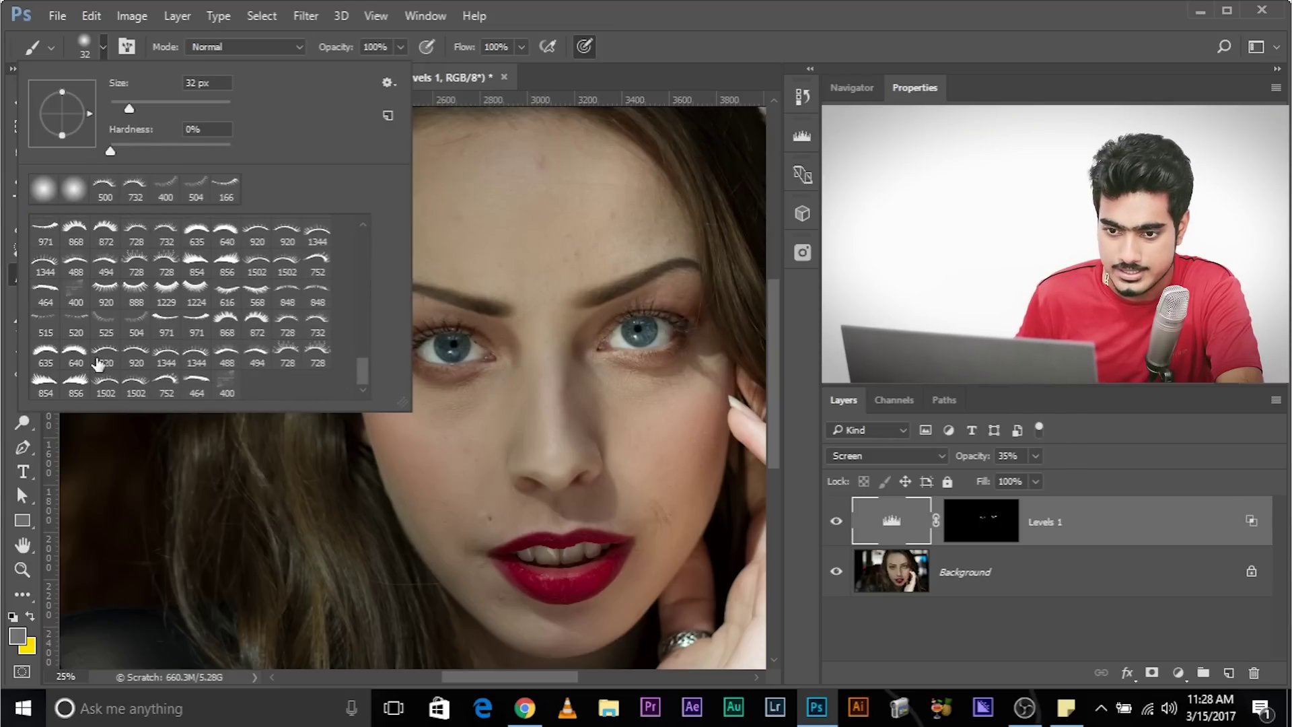
pyautogui.click(103, 49)
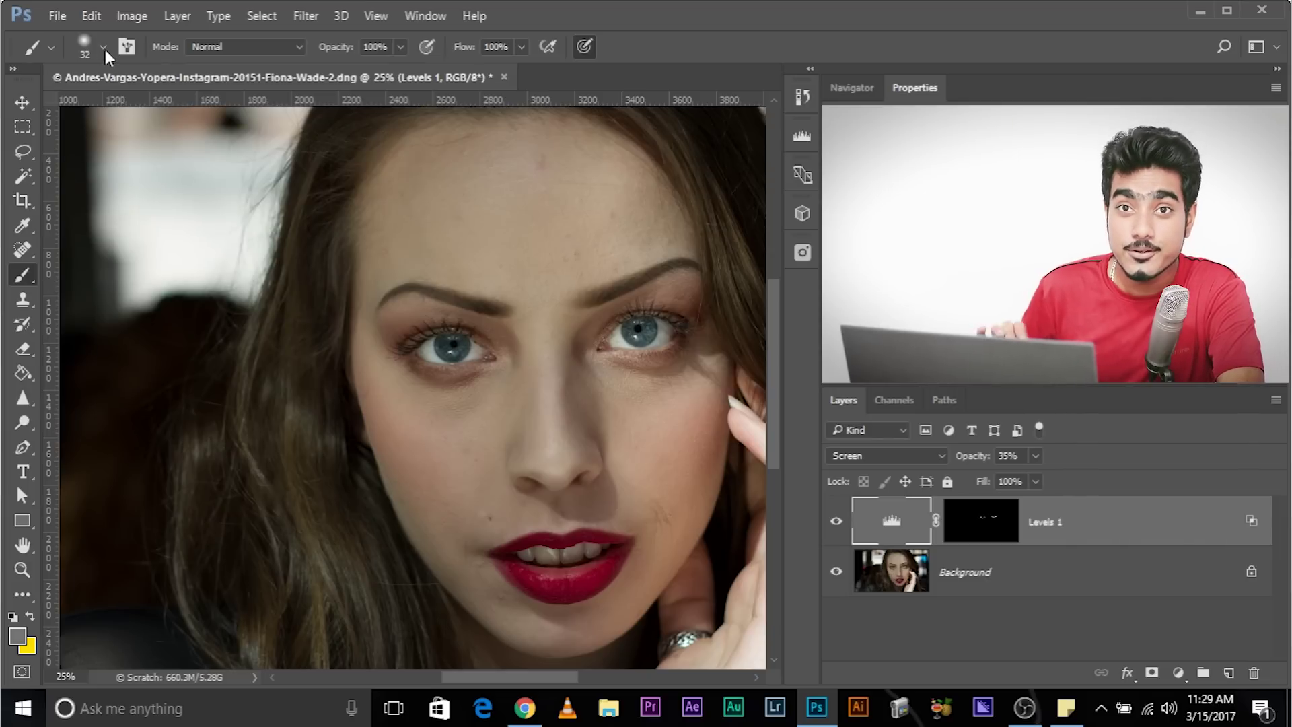
# Create a new empty layer above Levels 1 and set the foreground colour to black.
pyautogui.click(1228, 672)
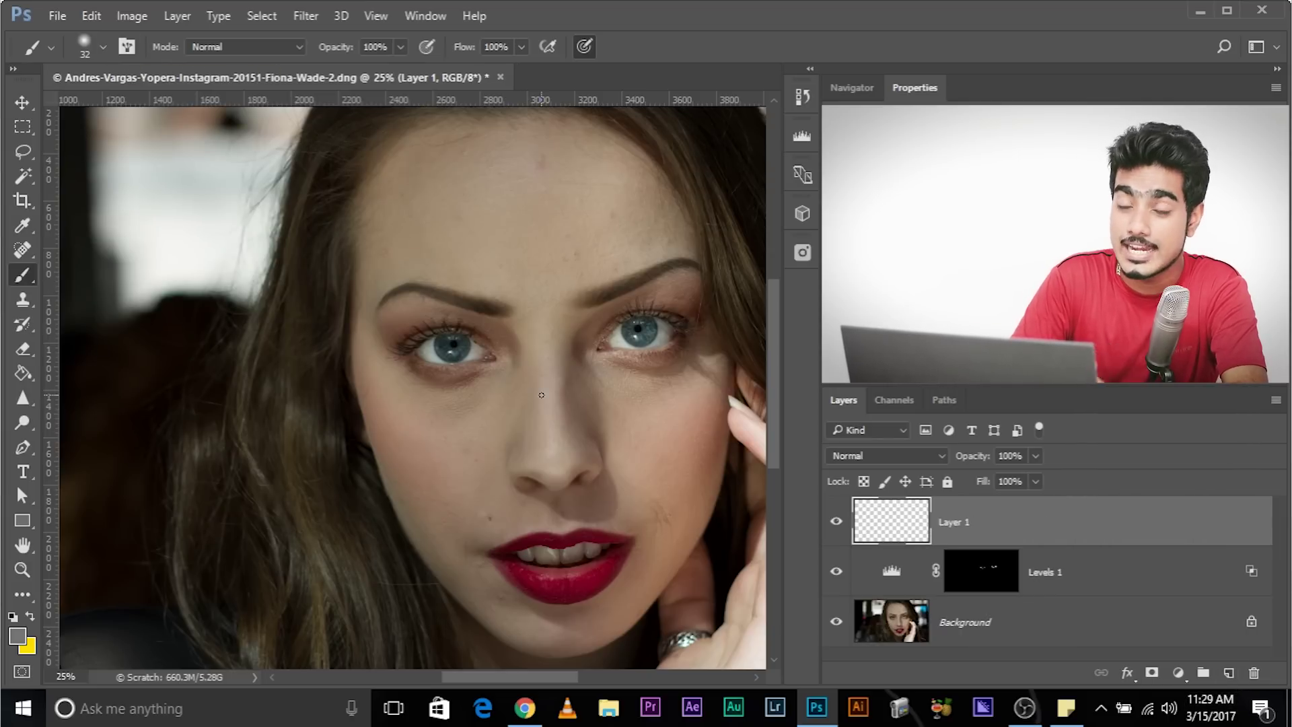
pyautogui.scroll(3, 540, 395)
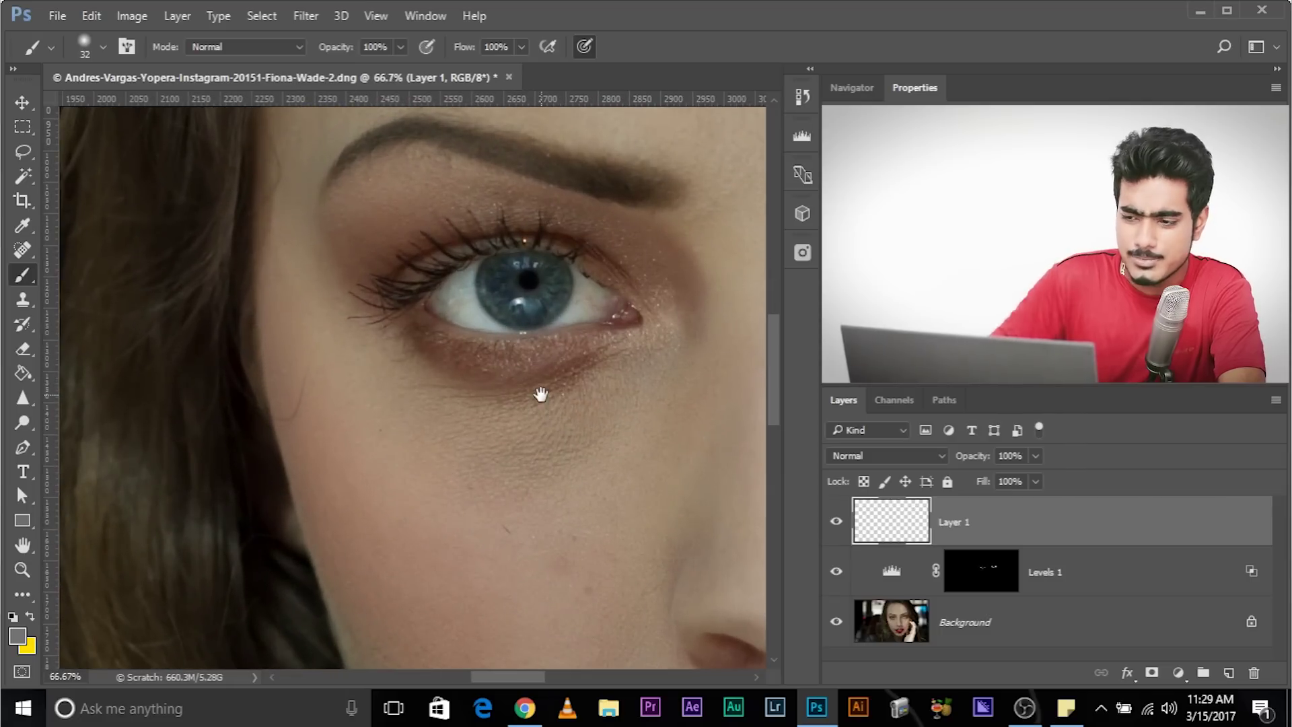
pyautogui.click(17, 635)
pyautogui.click(539, 389)
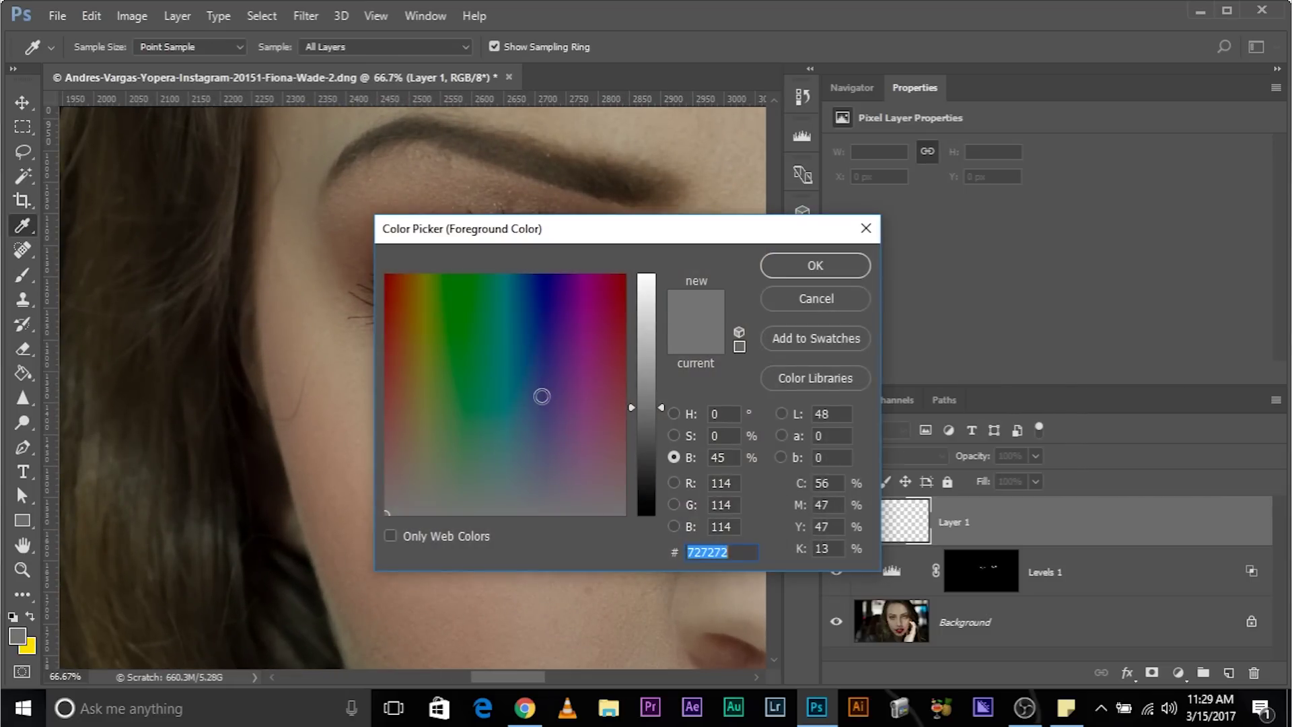
pyautogui.click(632, 412)
pyautogui.click(674, 413)
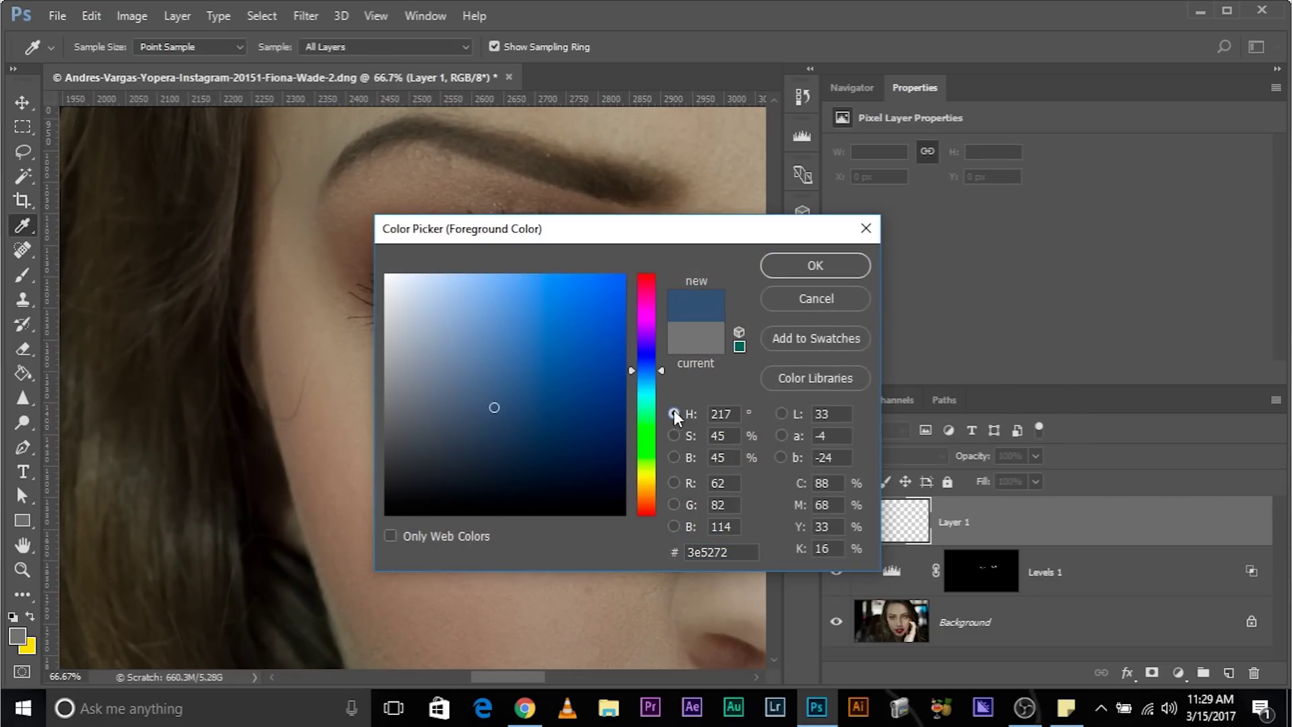
pyautogui.moveTo(595, 390); pyautogui.dragTo(614, 521)
pyautogui.click(814, 265)
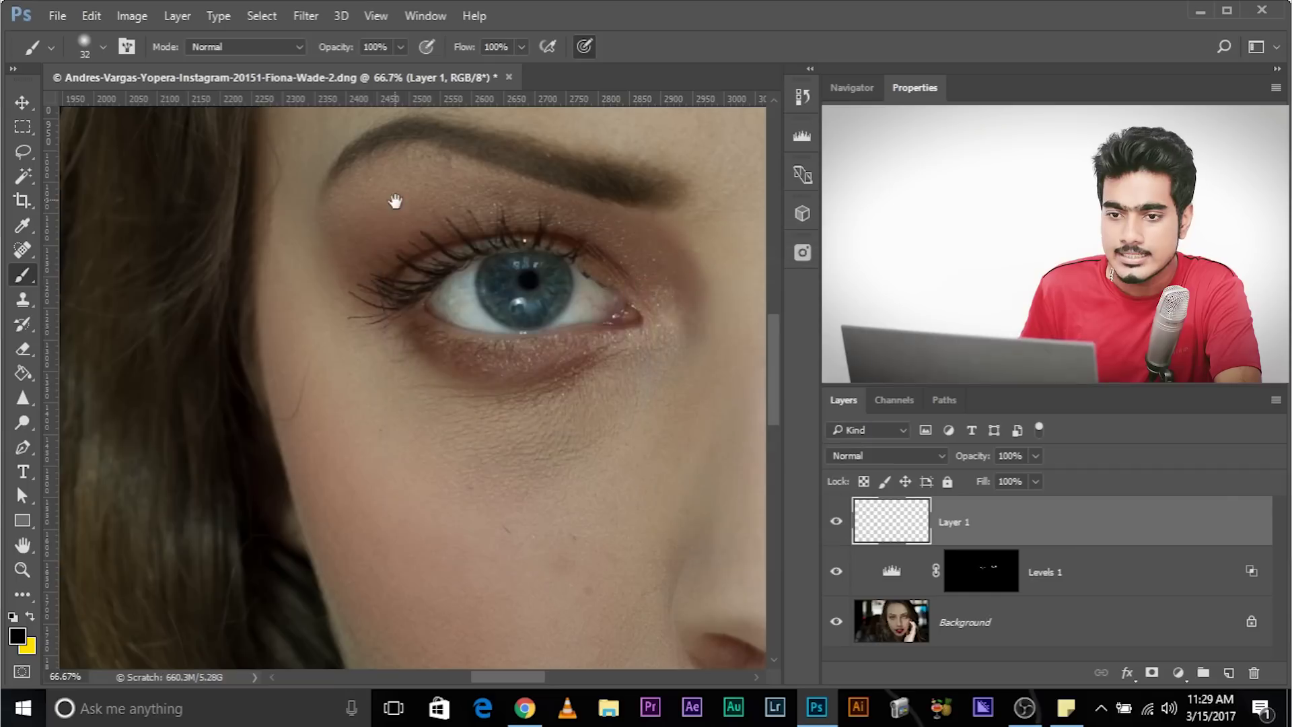
# Display the brush presets as large thumbnails.
pyautogui.moveTo(395, 201); pyautogui.dragTo(286, 398)
pyautogui.click(102, 46)
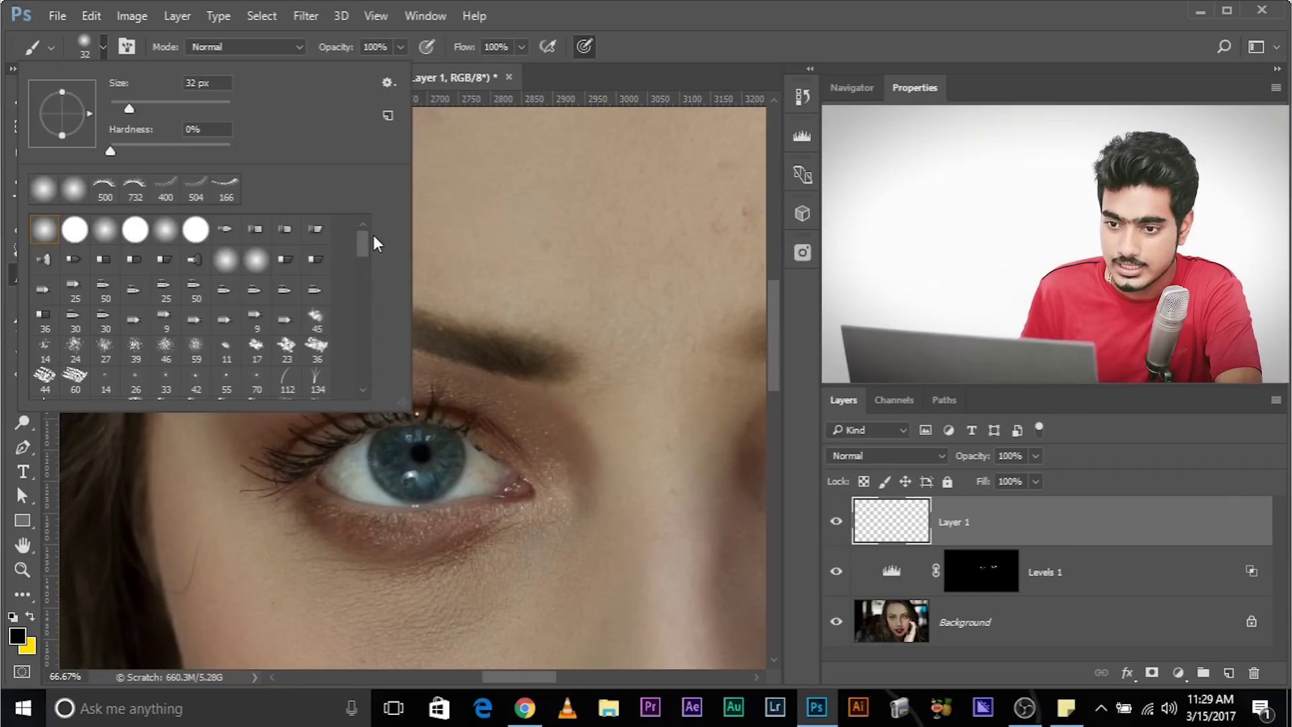
pyautogui.moveTo(376, 244); pyautogui.dragTo(366, 374)
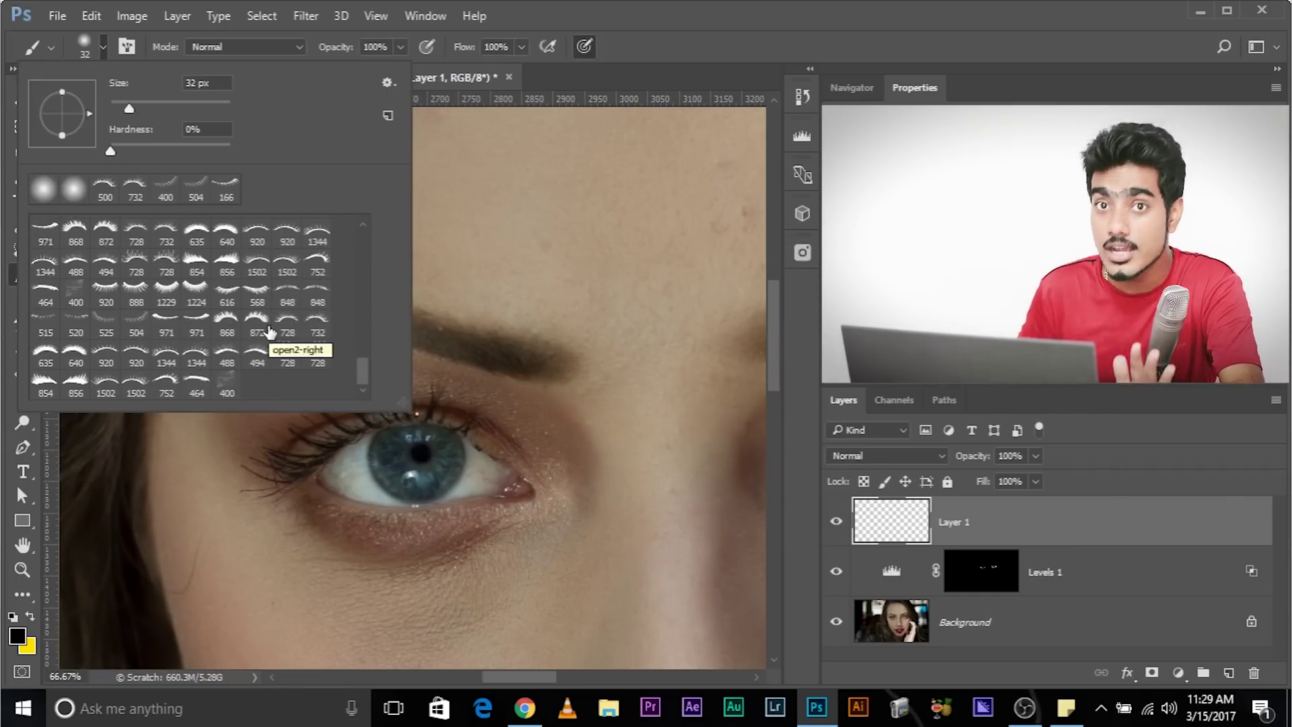
pyautogui.click(389, 83)
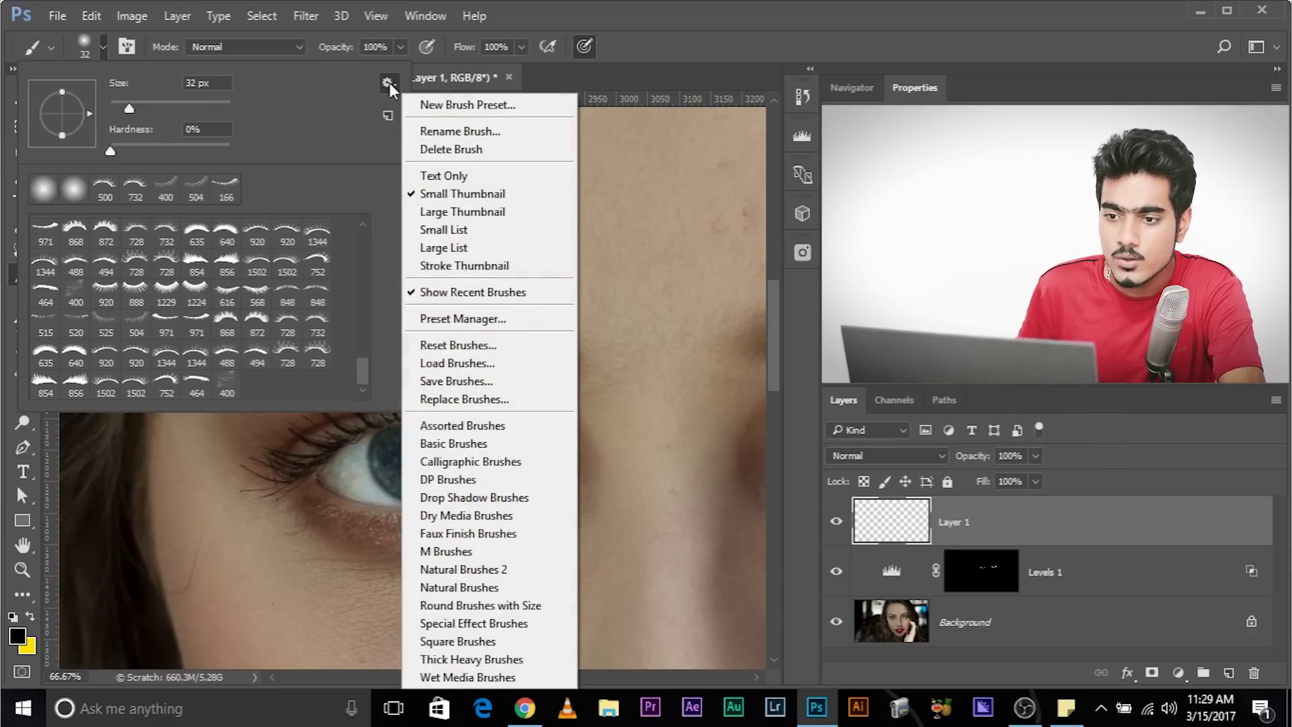
pyautogui.click(457, 213)
pyautogui.moveTo(363, 272); pyautogui.dragTo(360, 400)
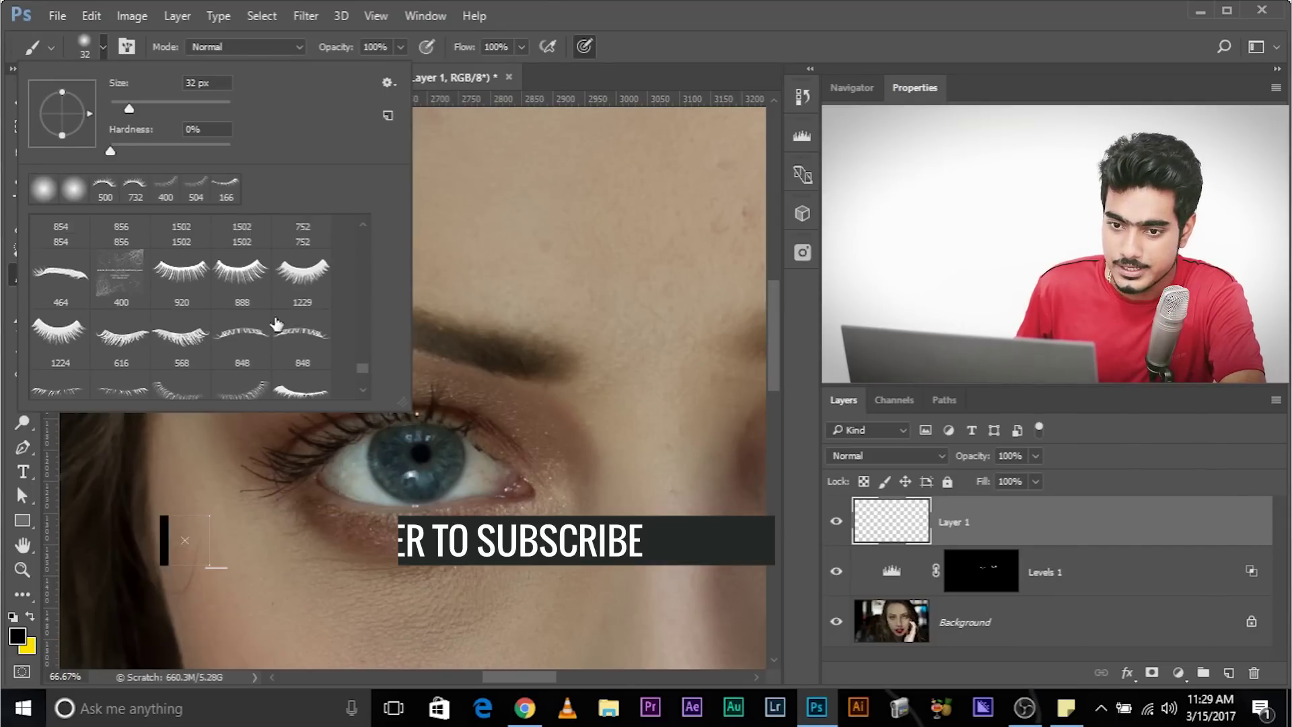
# Look through the brush presets and select the 188 px eyelash brush.
pyautogui.moveTo(361, 366)
pyautogui.mouseDown()
pyautogui.moveTo(360, 317)
pyautogui.moveTo(356, 343)
pyautogui.mouseUp()
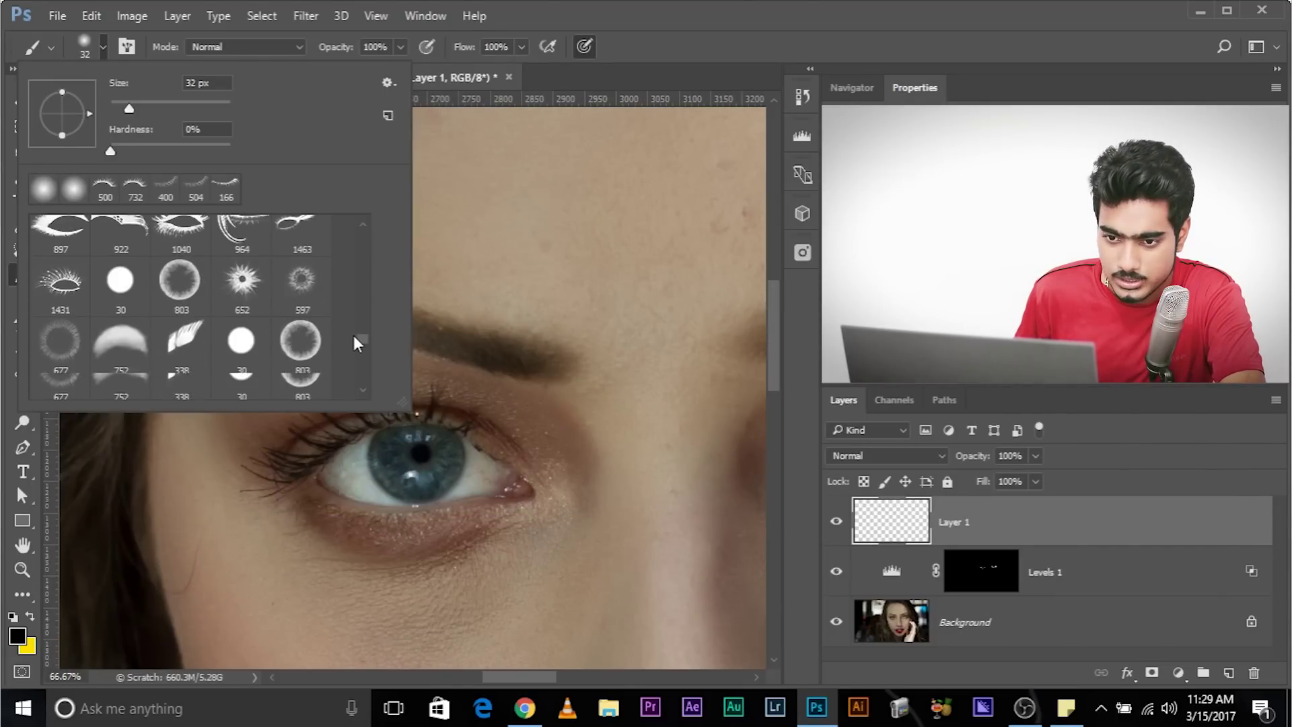
pyautogui.scroll(9, 79, 303)
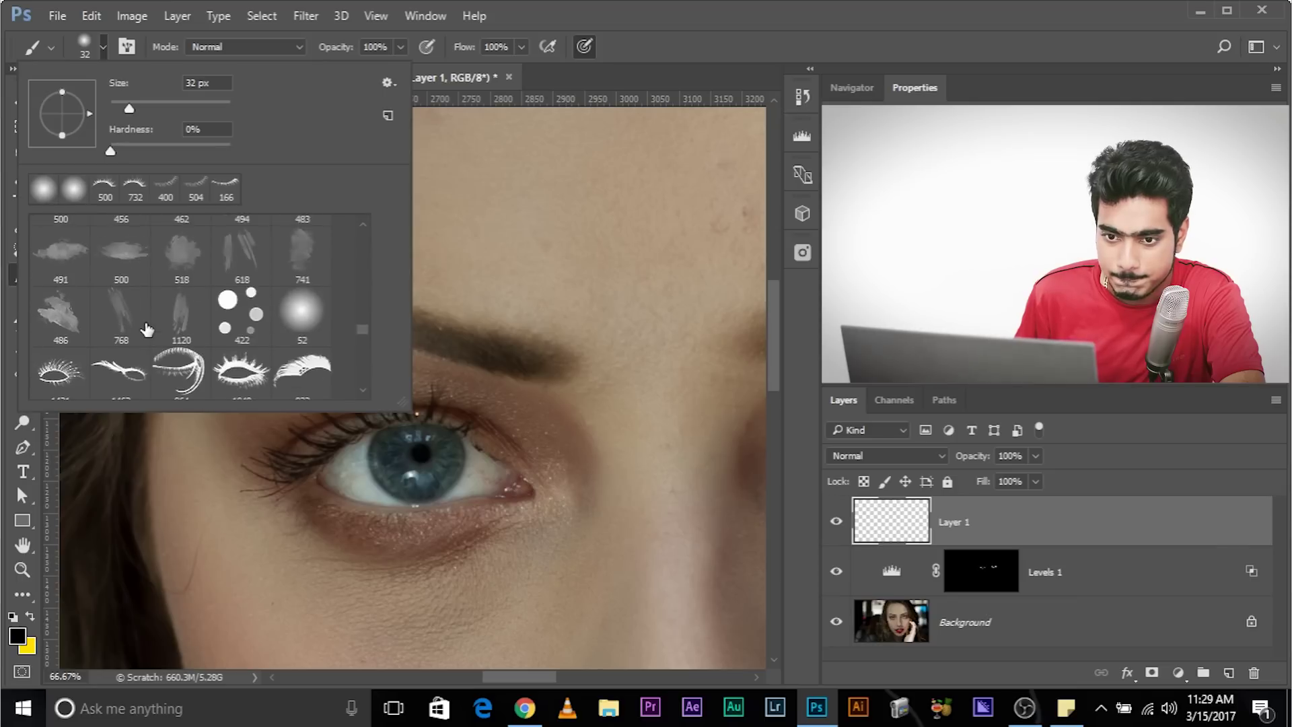
pyautogui.scroll(5, 146, 329)
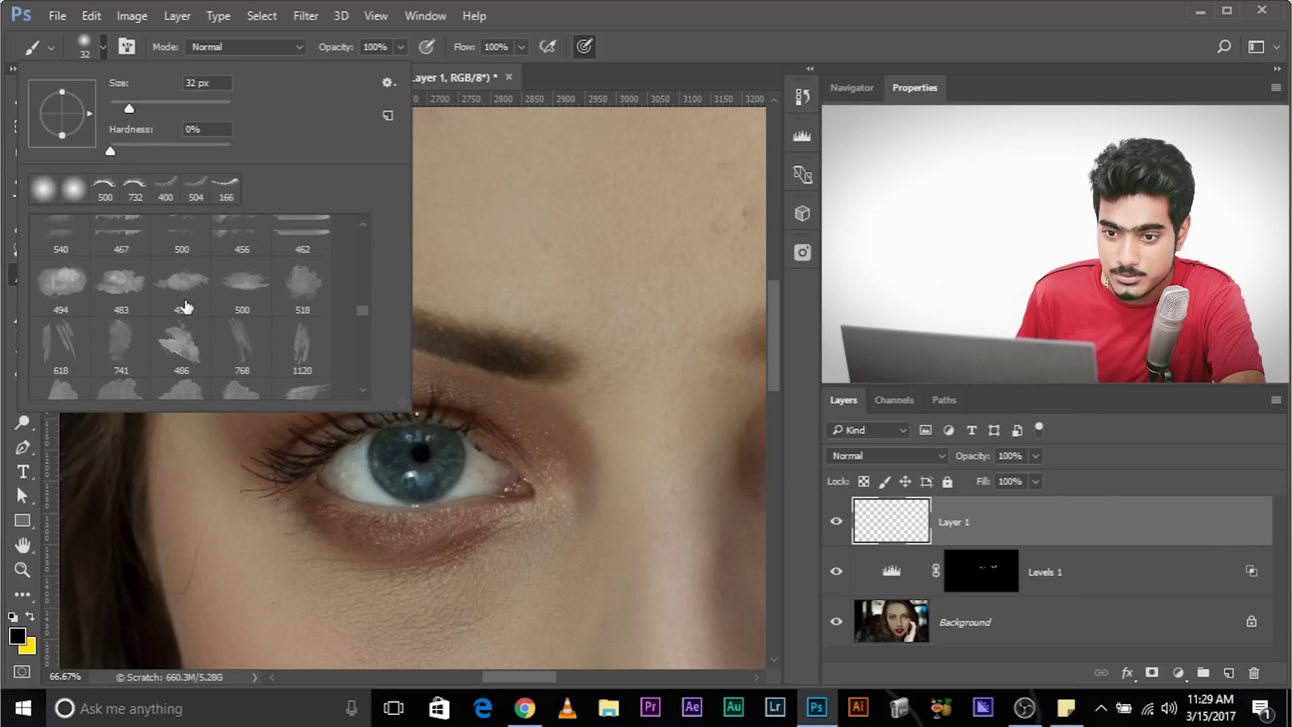
pyautogui.scroll(-4, 327, 317)
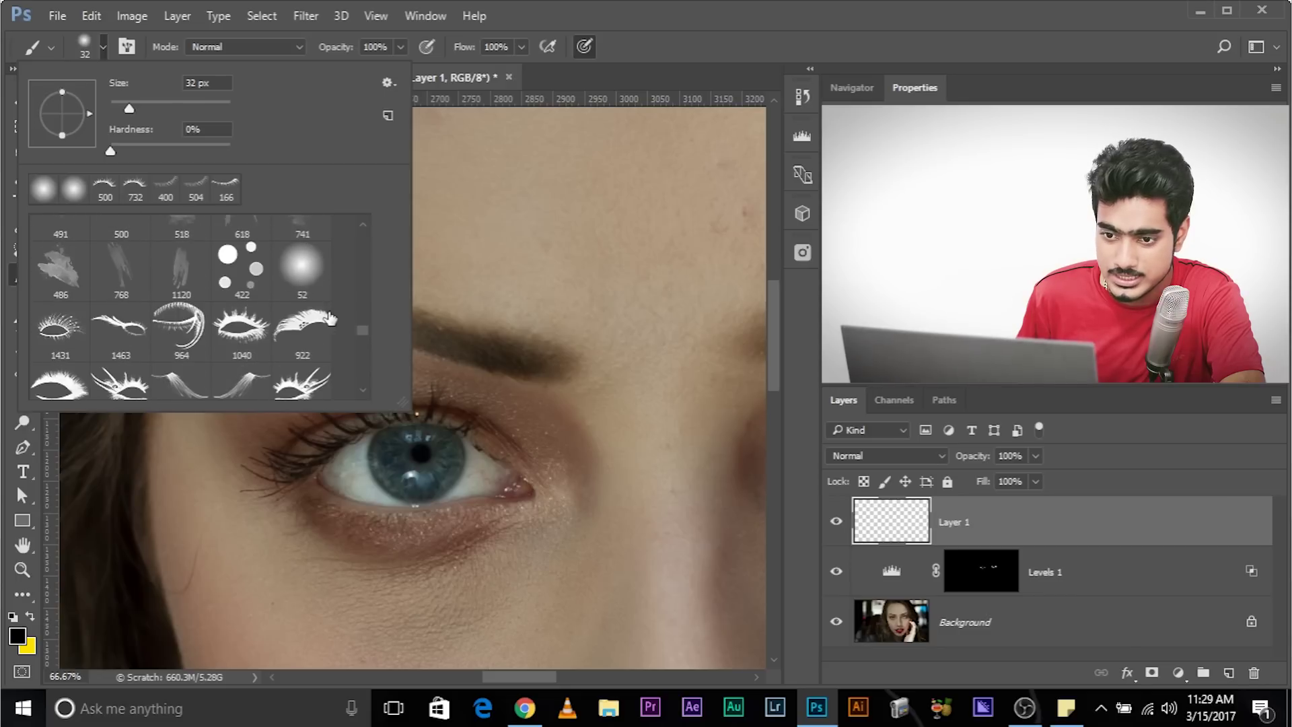
pyautogui.scroll(-4, 360, 342)
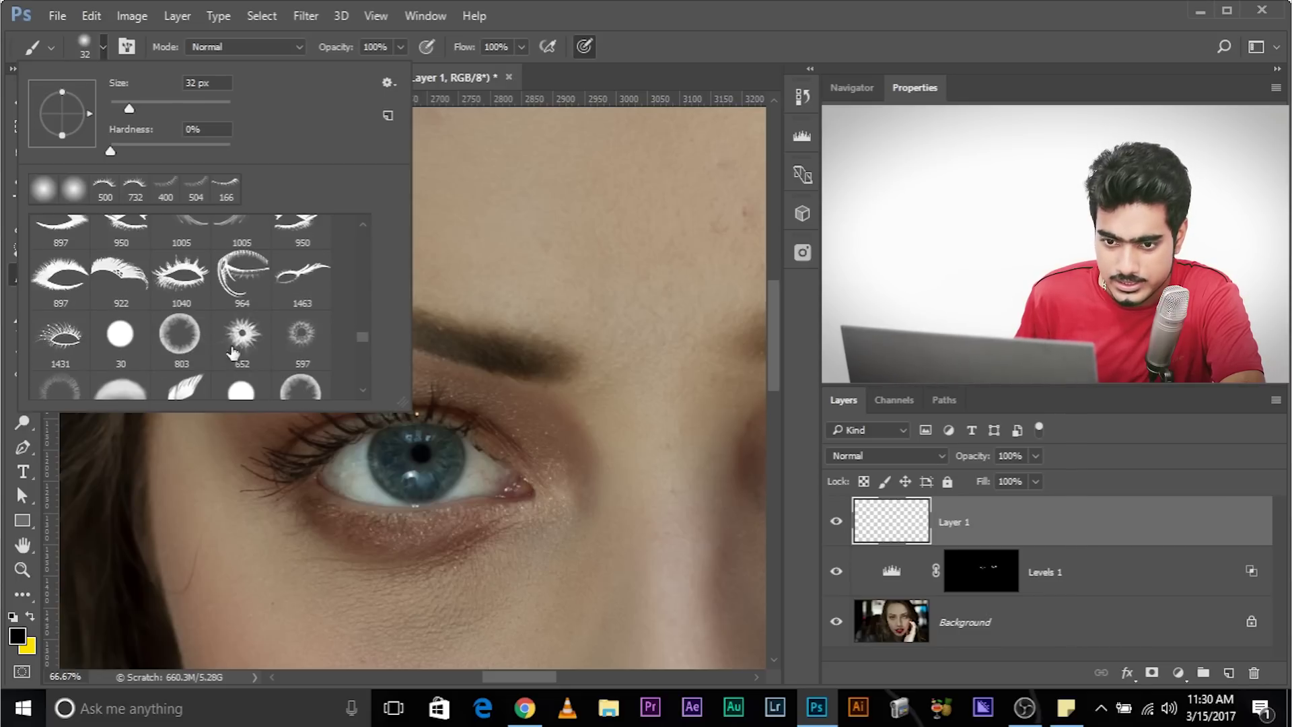
pyautogui.scroll(-2, 97, 349)
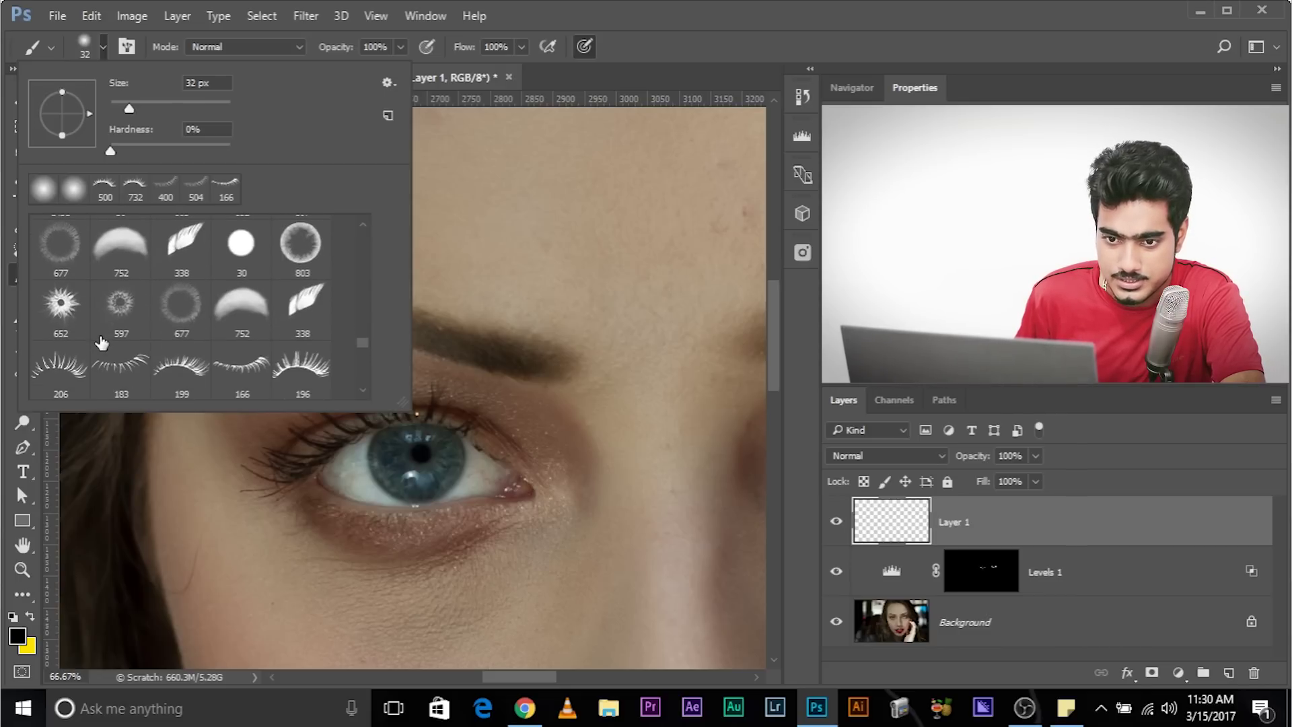
pyautogui.scroll(-3, 123, 368)
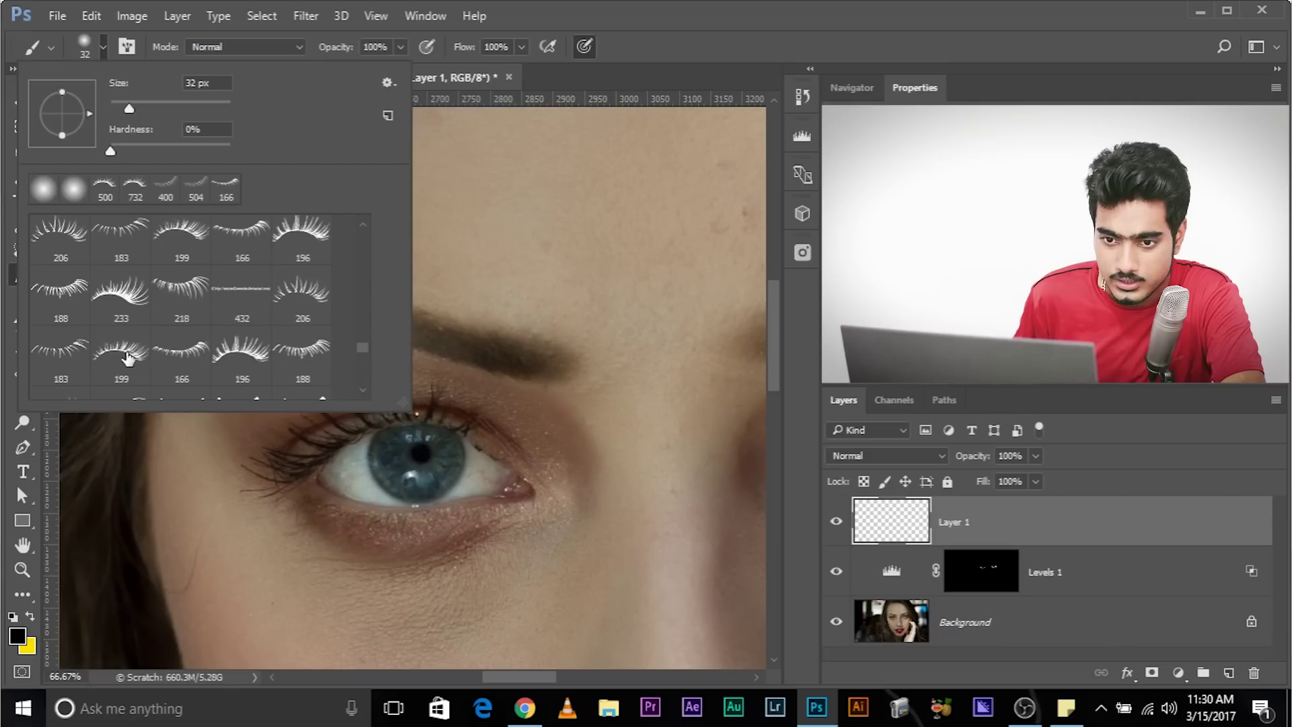
pyautogui.click(66, 296)
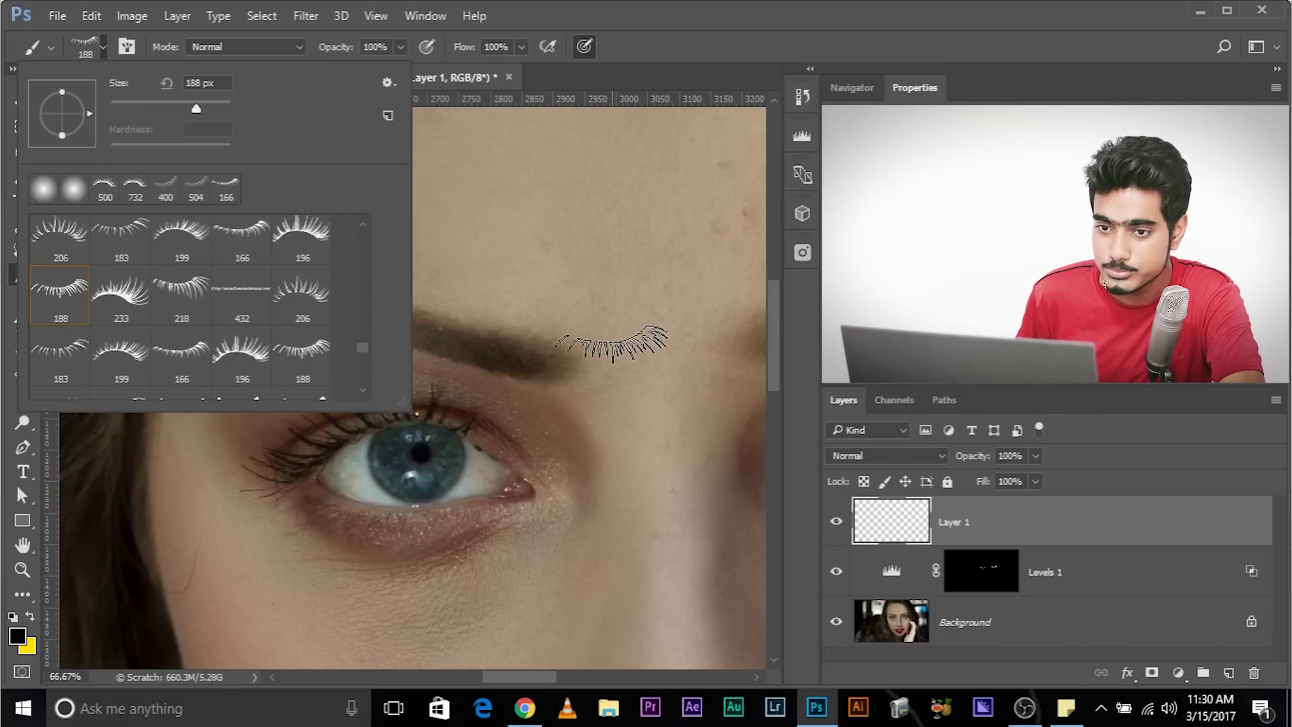
pyautogui.click(108, 50)
pyautogui.click(399, 404)
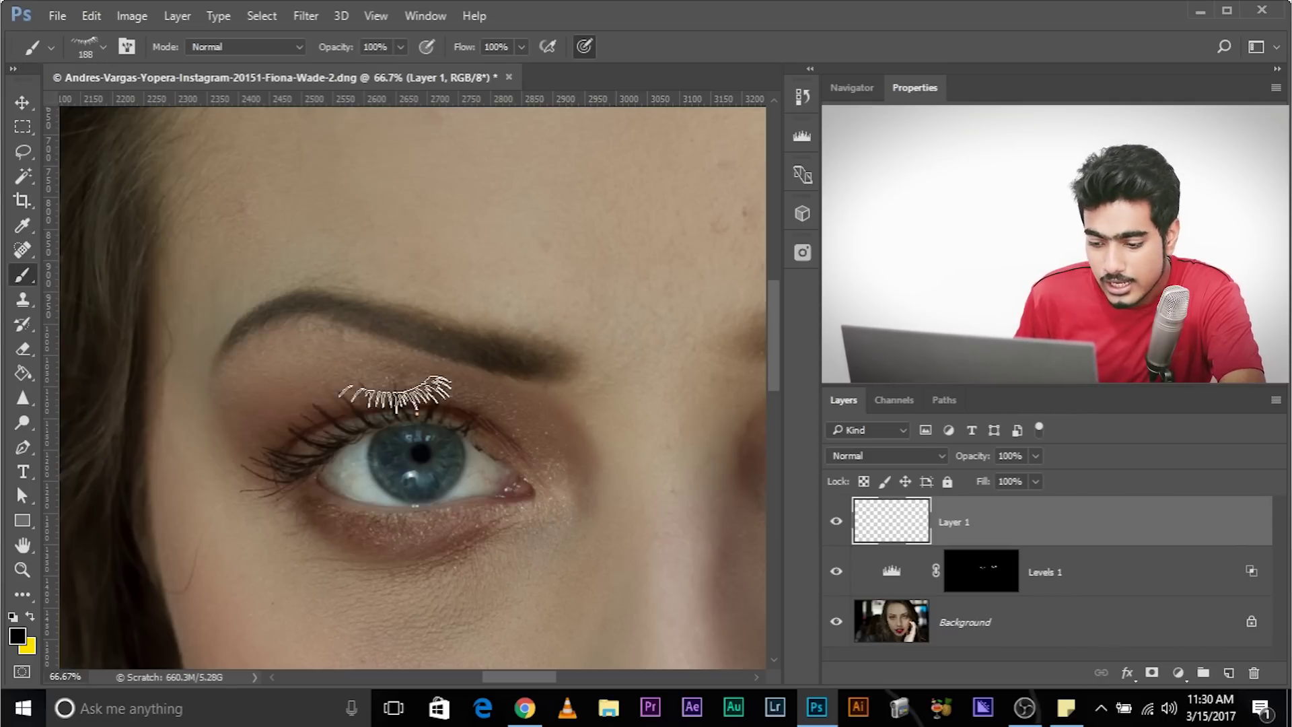
# Enlarge the eyelash brush to 500 px to span the eye.
pyautogui.press(']')
pyautogui.press(']')
pyautogui.press(']')
pyautogui.press(']')
pyautogui.press(']')
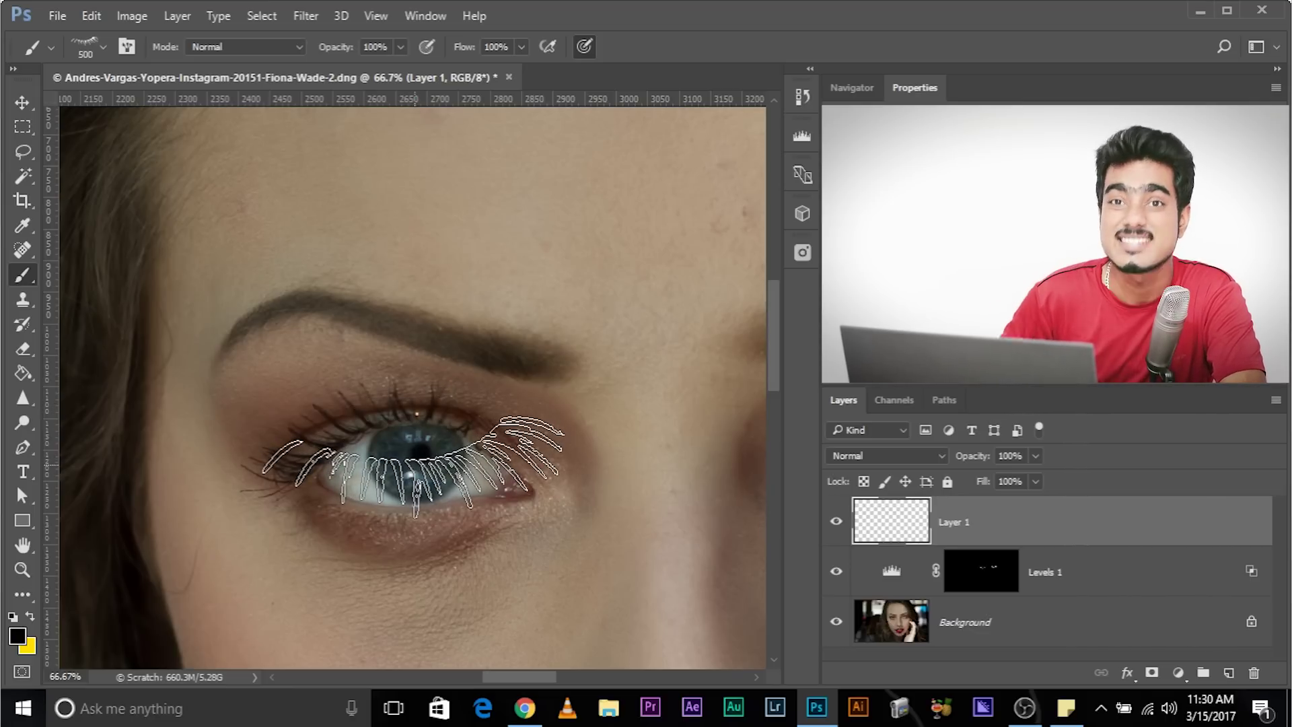
# Switch to the 728 px upper-eyelash brush with ball-tipped lashes.
pyautogui.click(102, 50)
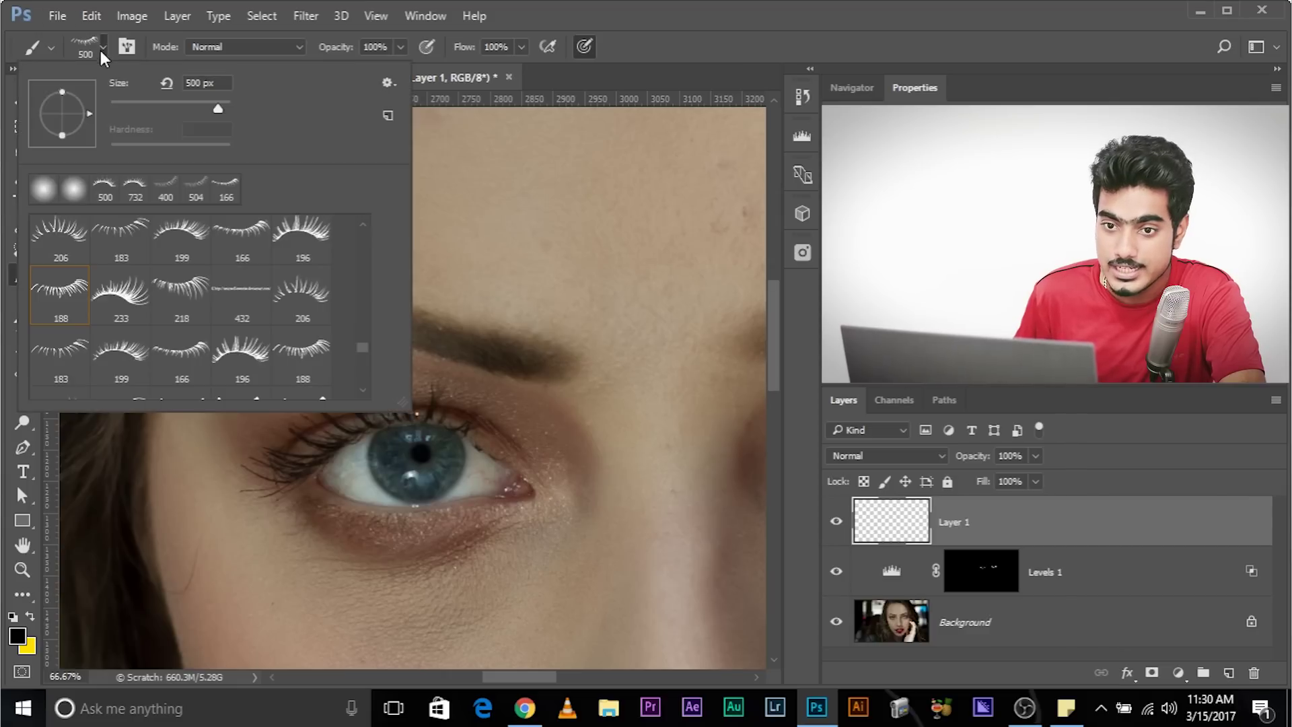
pyautogui.scroll(-3, 260, 361)
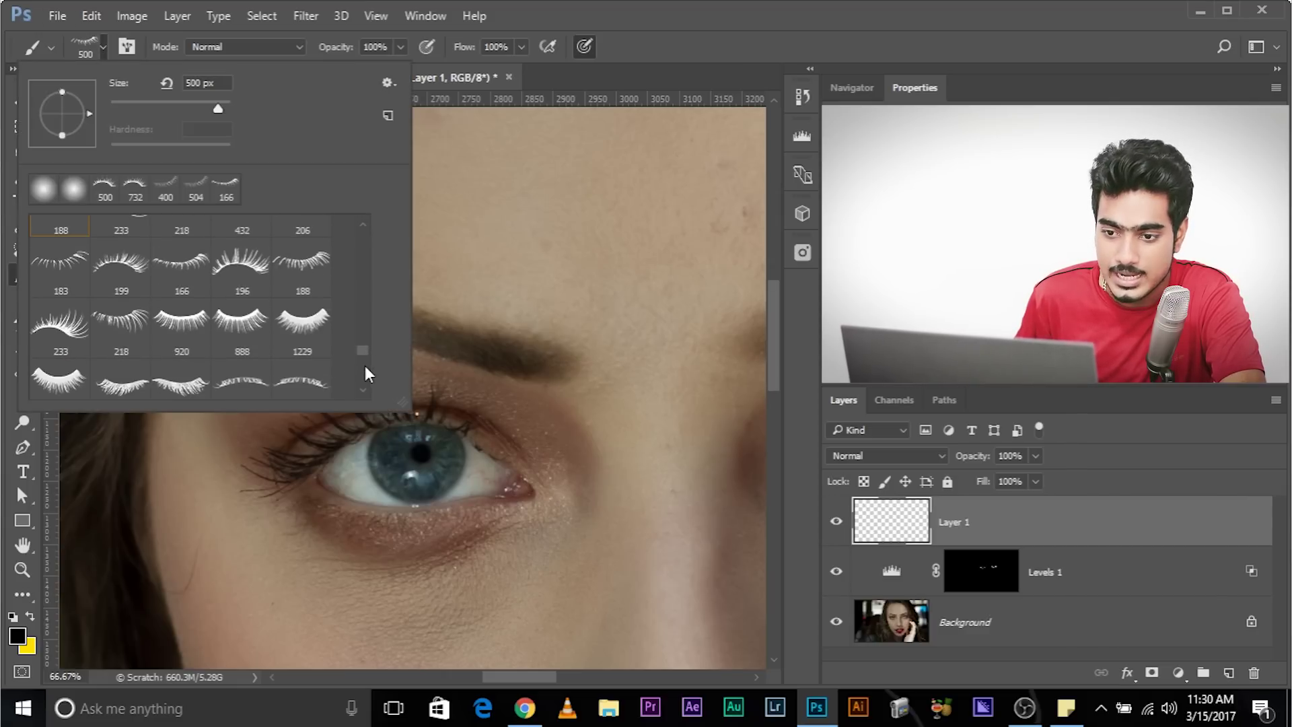
pyautogui.scroll(-3, 364, 374)
pyautogui.scroll(2, 360, 375)
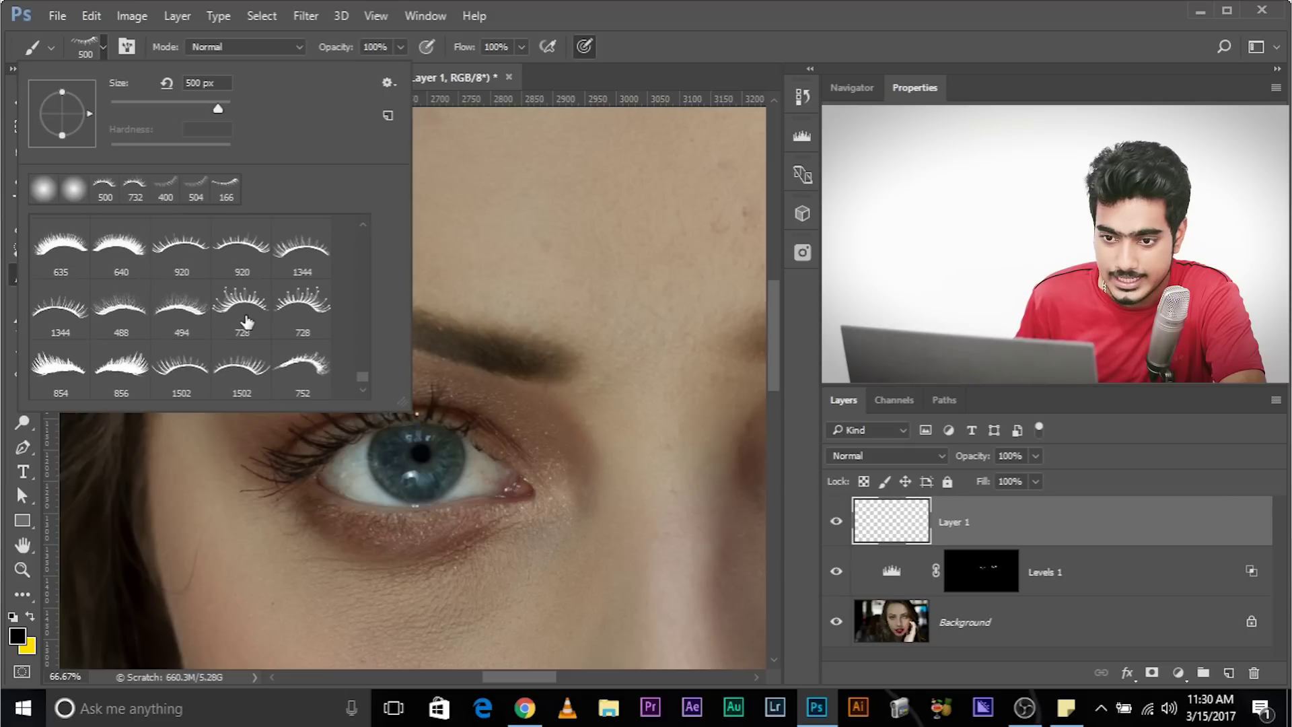
pyautogui.click(664, 14)
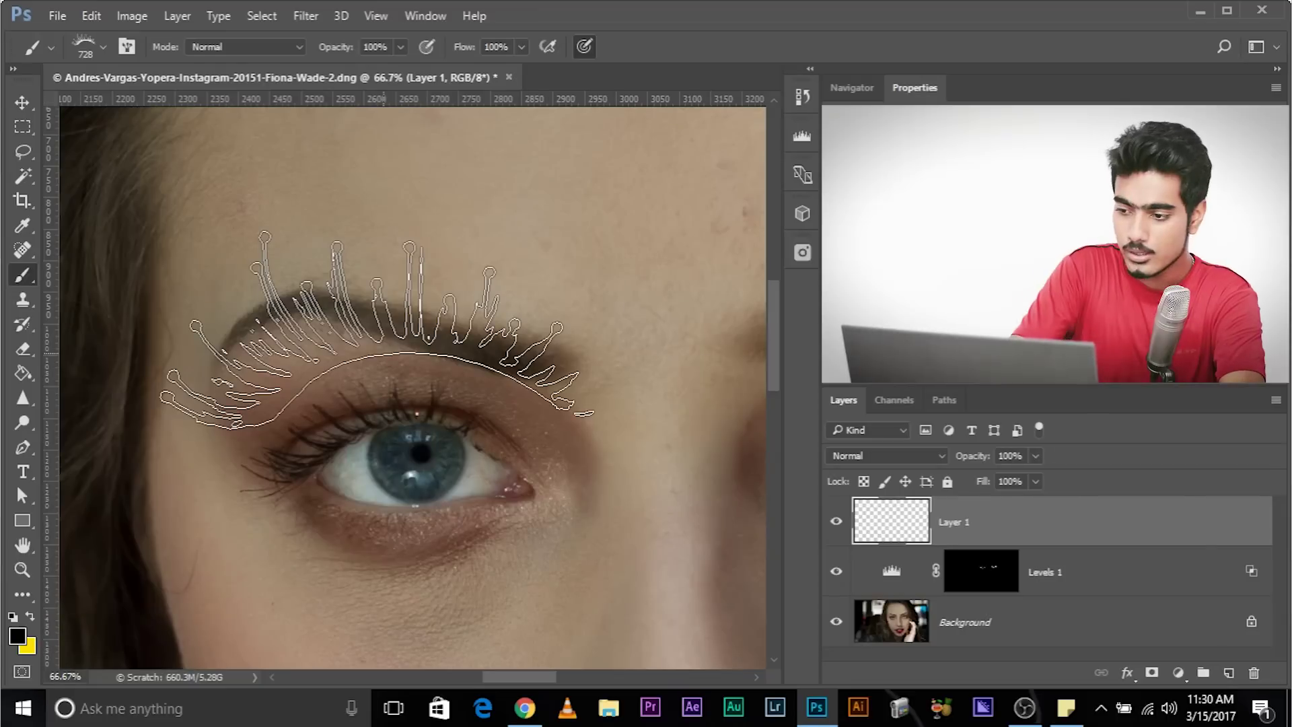
# Reduce the eyelash brush to 500 px to fit the upper eyelid.
pyautogui.hotkey('ctrl', '1')
pyautogui.moveTo(383, 353); pyautogui.dragTo(442, 275)
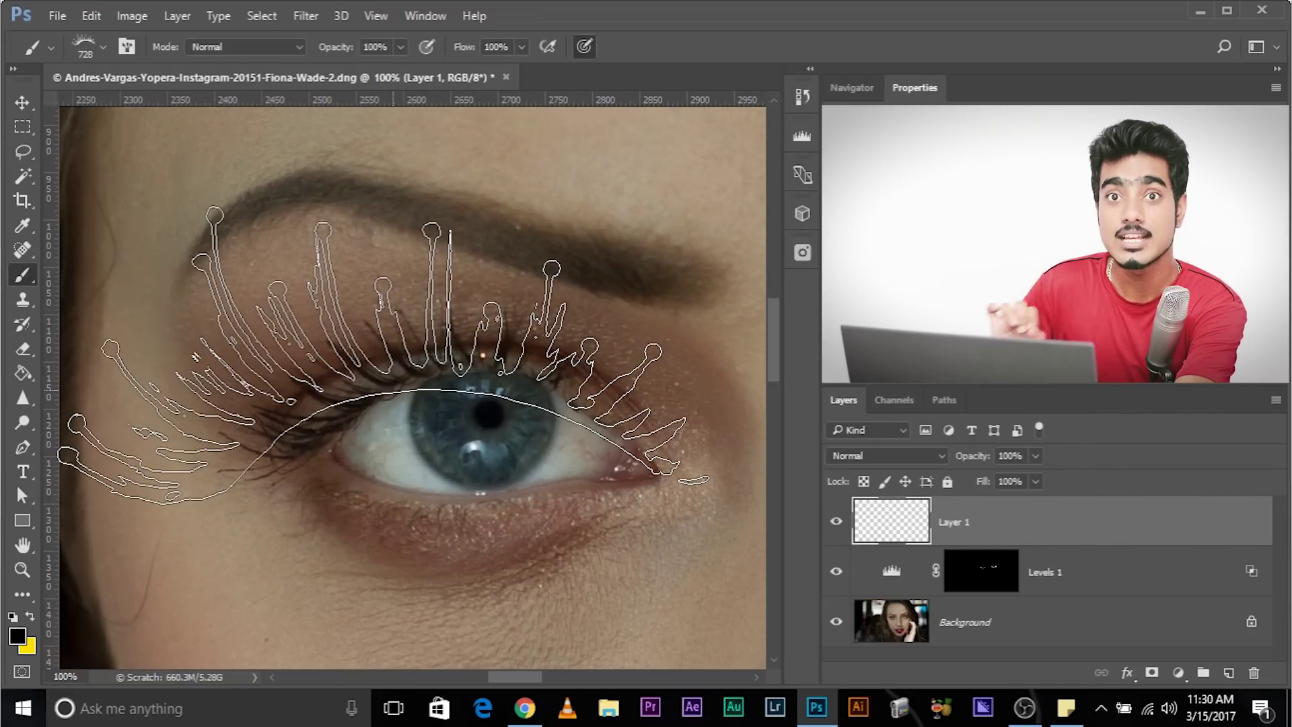
pyautogui.press('[')
pyautogui.press('[')
pyautogui.press('[')
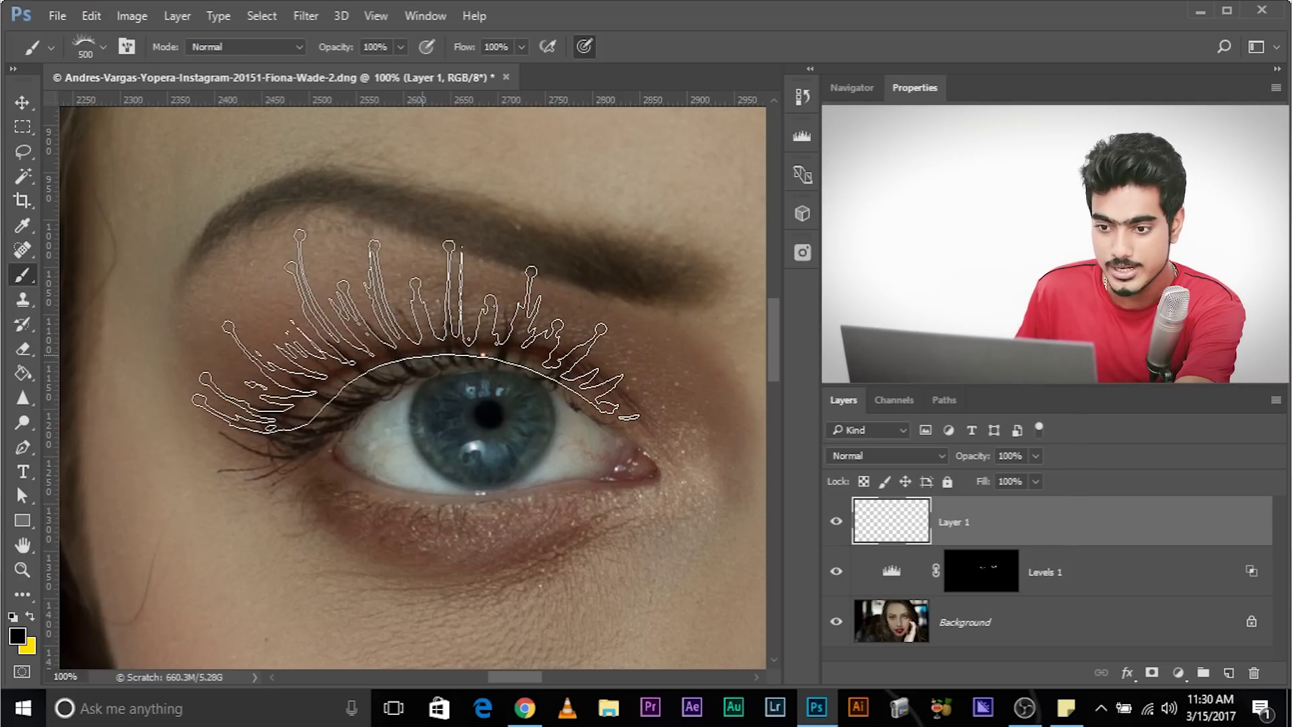
pyautogui.press(']')
pyautogui.press('[')
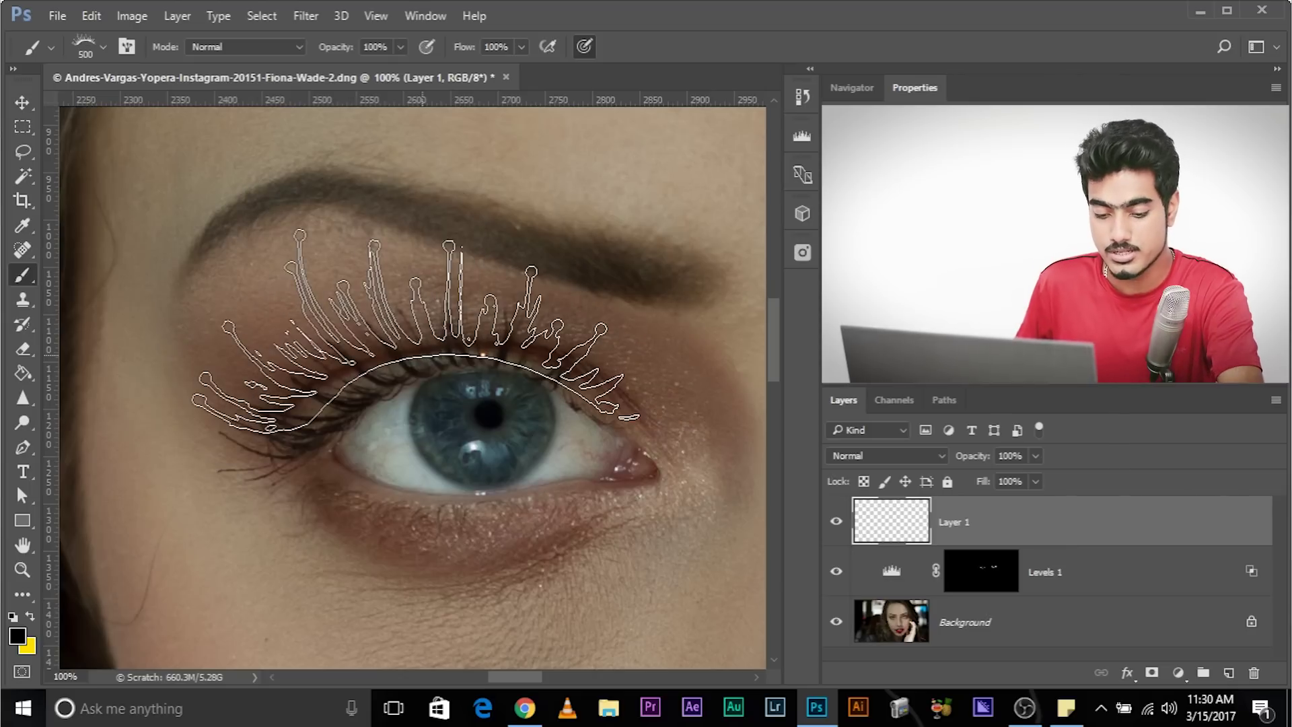
# Stamp the ball-tipped lashes once along the upper eyelid with the brush at 500 px and 89% opacity.
pyautogui.moveTo(393, 349)
pyautogui.mouseDown()
pyautogui.moveTo(424, 360)
pyautogui.moveTo(339, 361)
pyautogui.moveTo(447, 397)
pyautogui.moveTo(403, 344)
pyautogui.mouseUp()
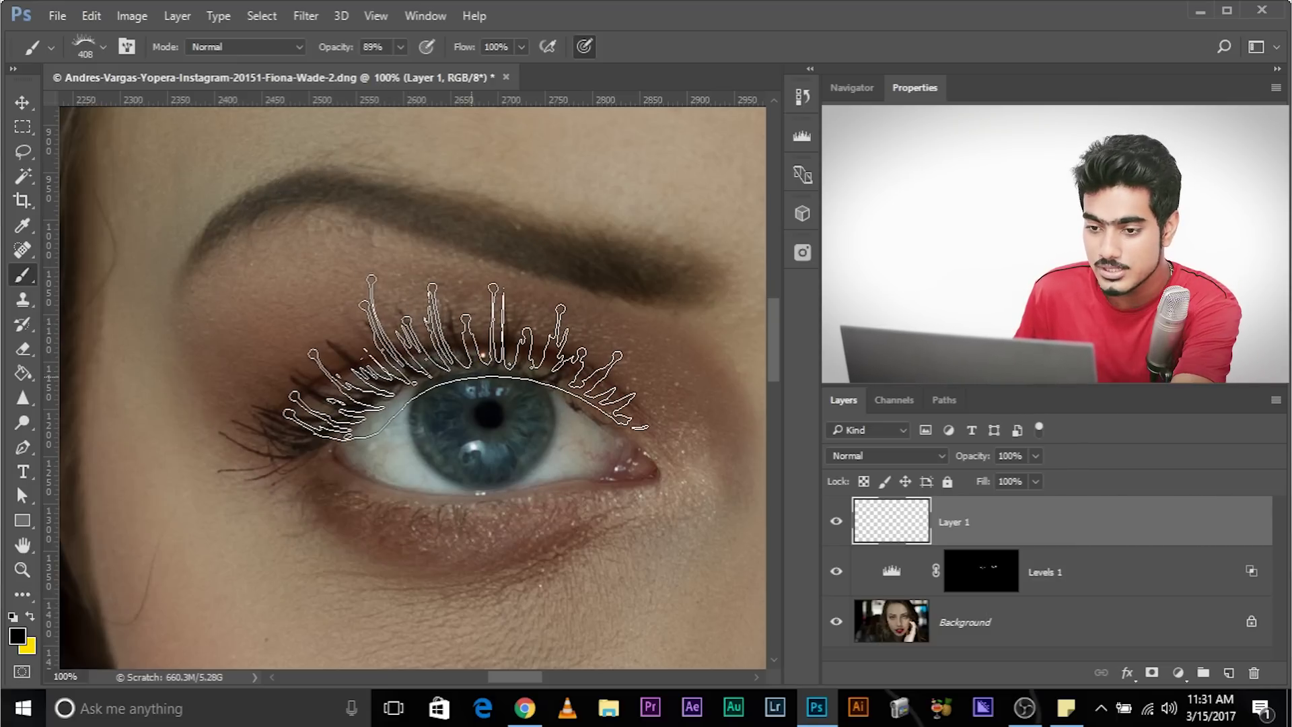
pyautogui.press(']')
pyautogui.press(']')
pyautogui.press(']')
pyautogui.press('[')
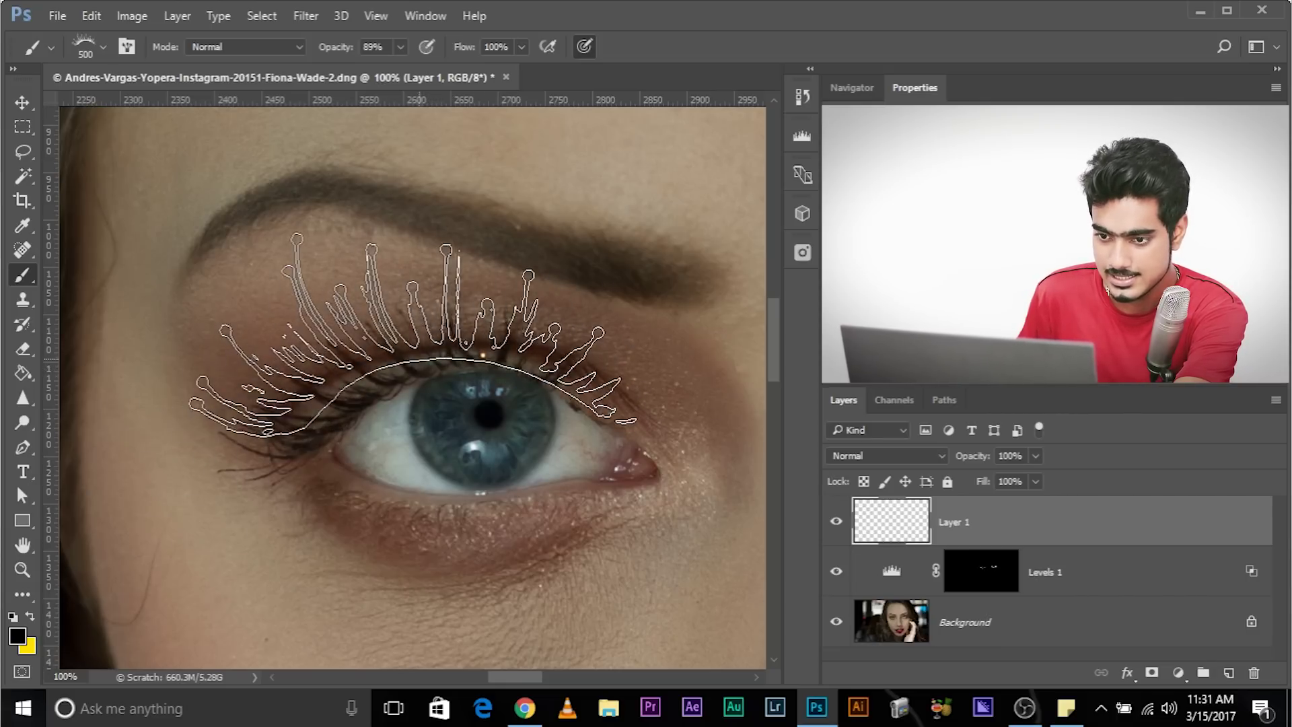
pyautogui.click(432, 344)
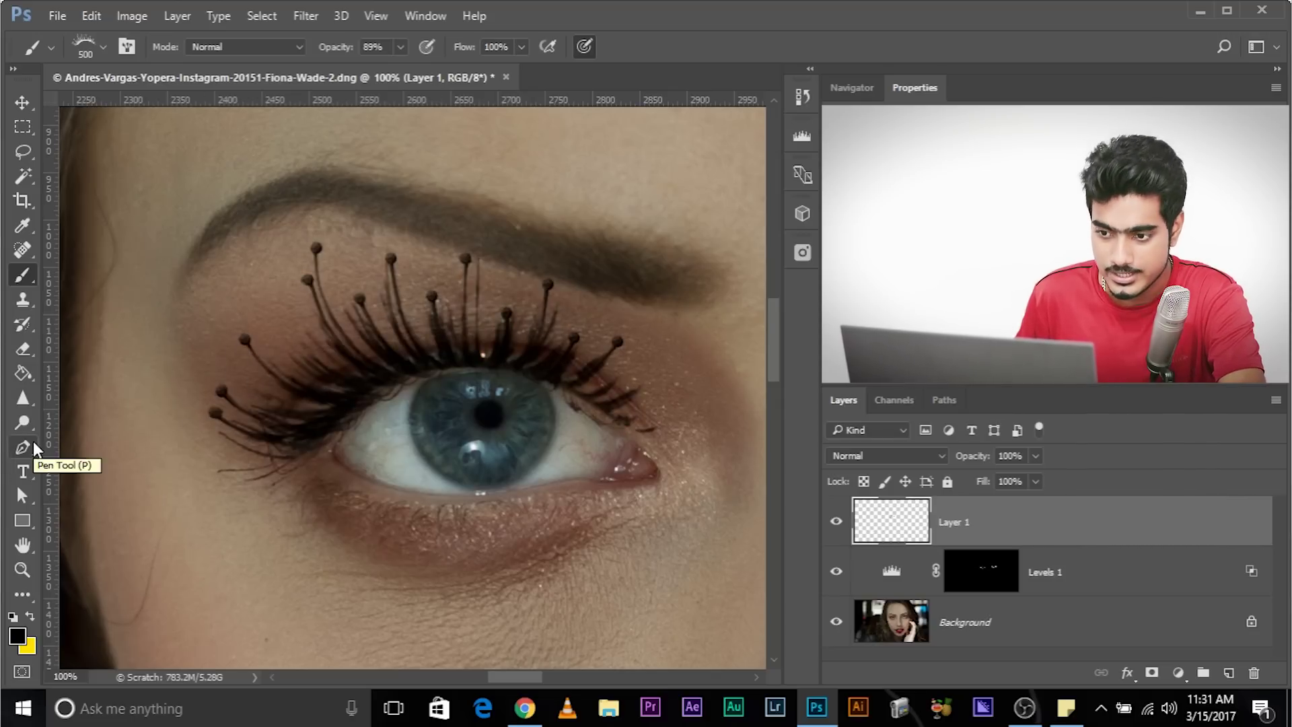
# Start Puppet Warp on the painted eyelashes and display its mesh.
pyautogui.moveTo(448, 437); pyautogui.dragTo(376, 409)
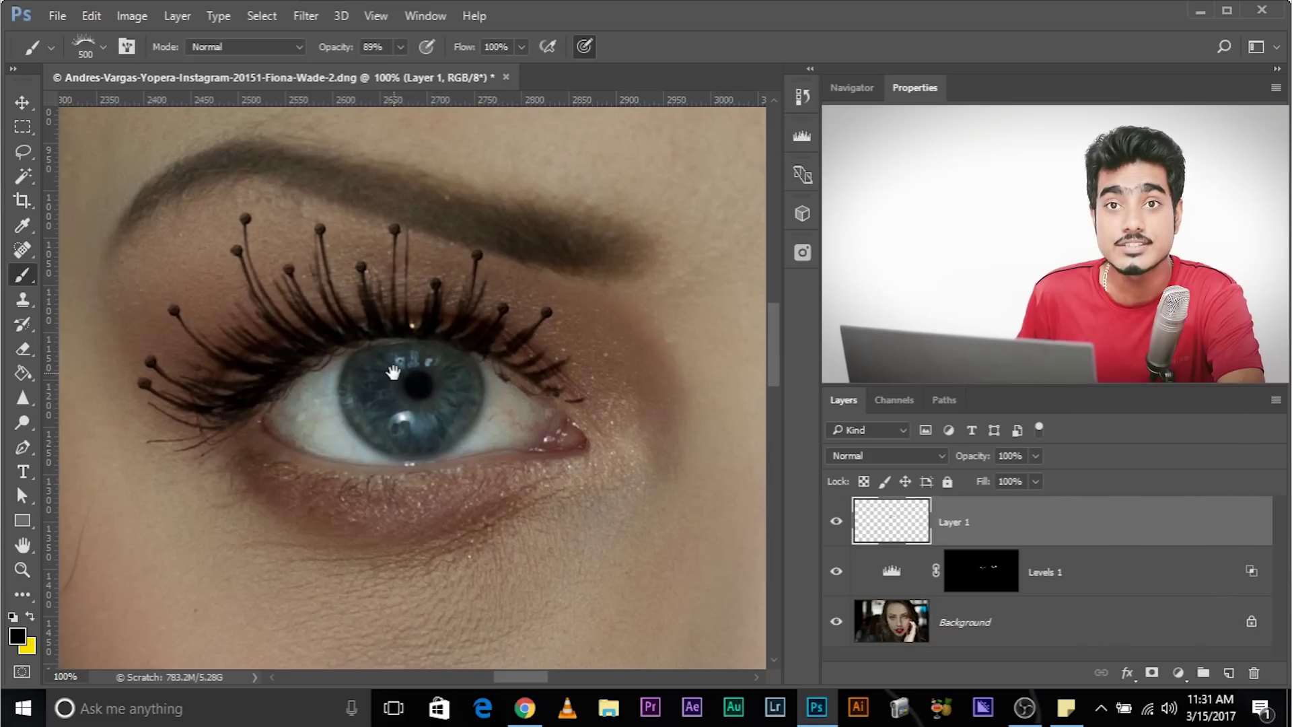
pyautogui.hotkey('ctrl', '+')
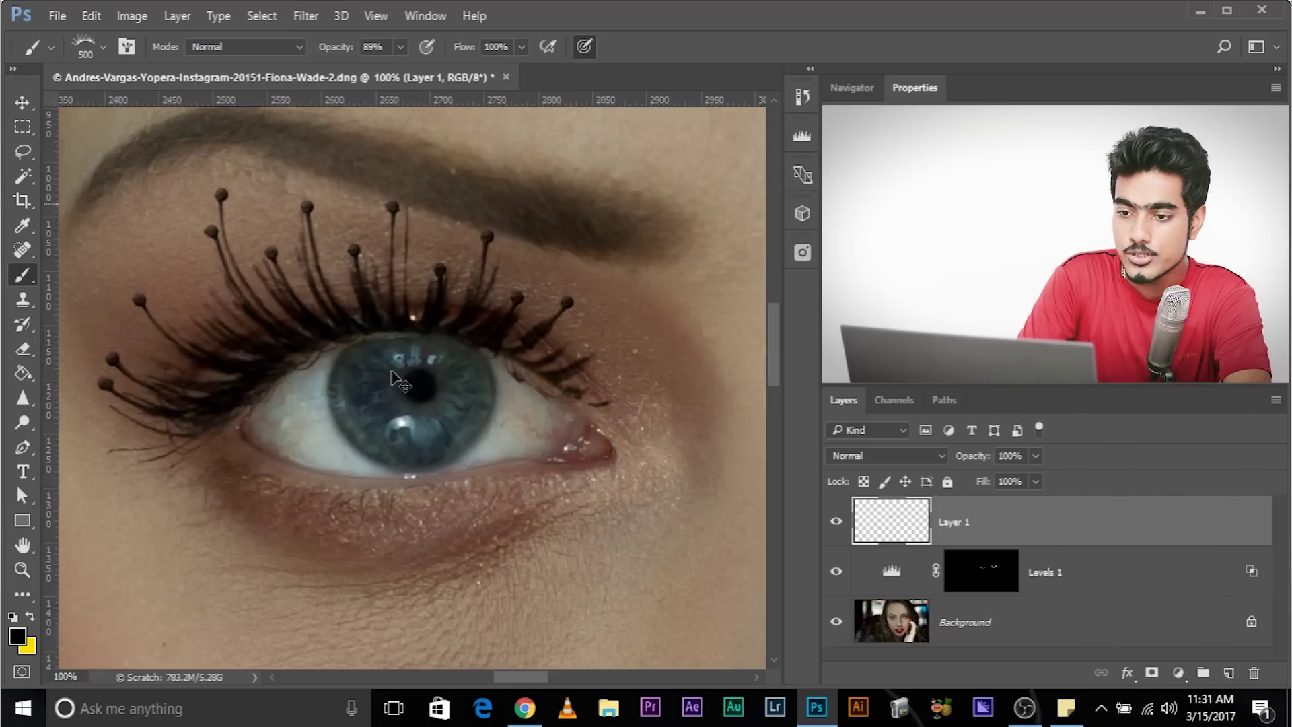
pyautogui.moveTo(402, 328); pyautogui.dragTo(541, 341)
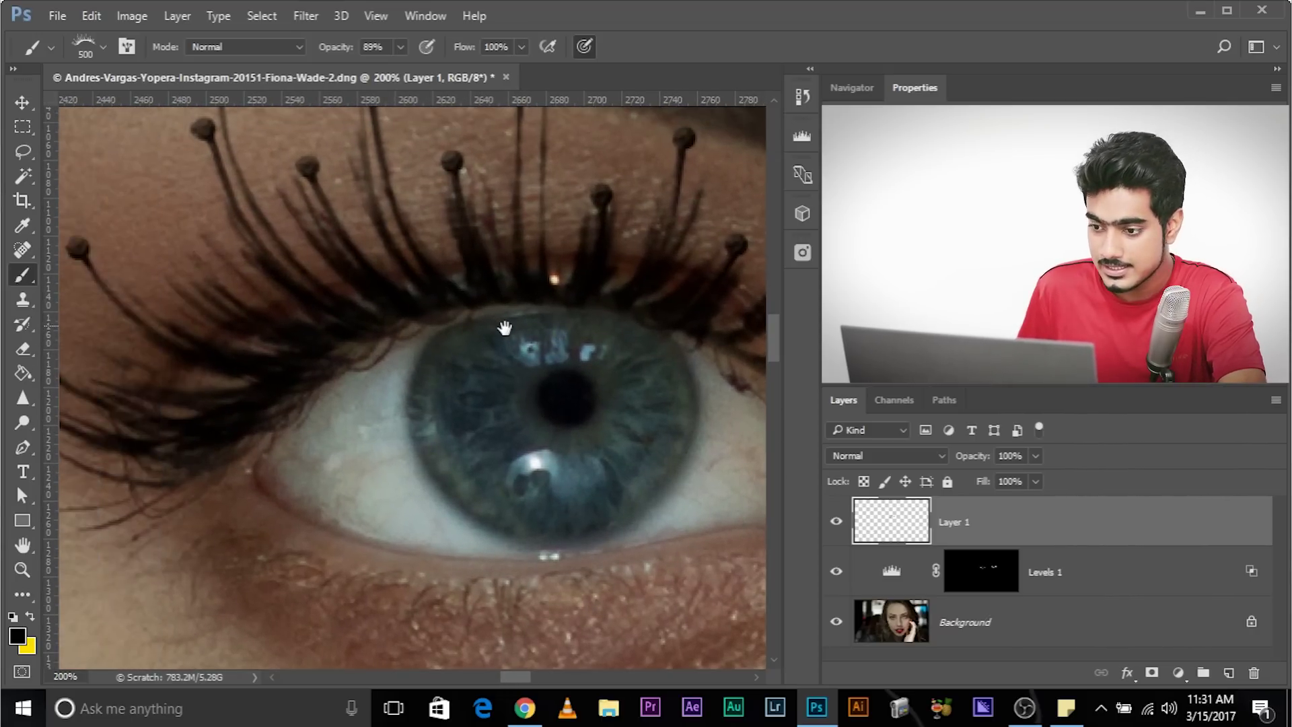
pyautogui.click(92, 15)
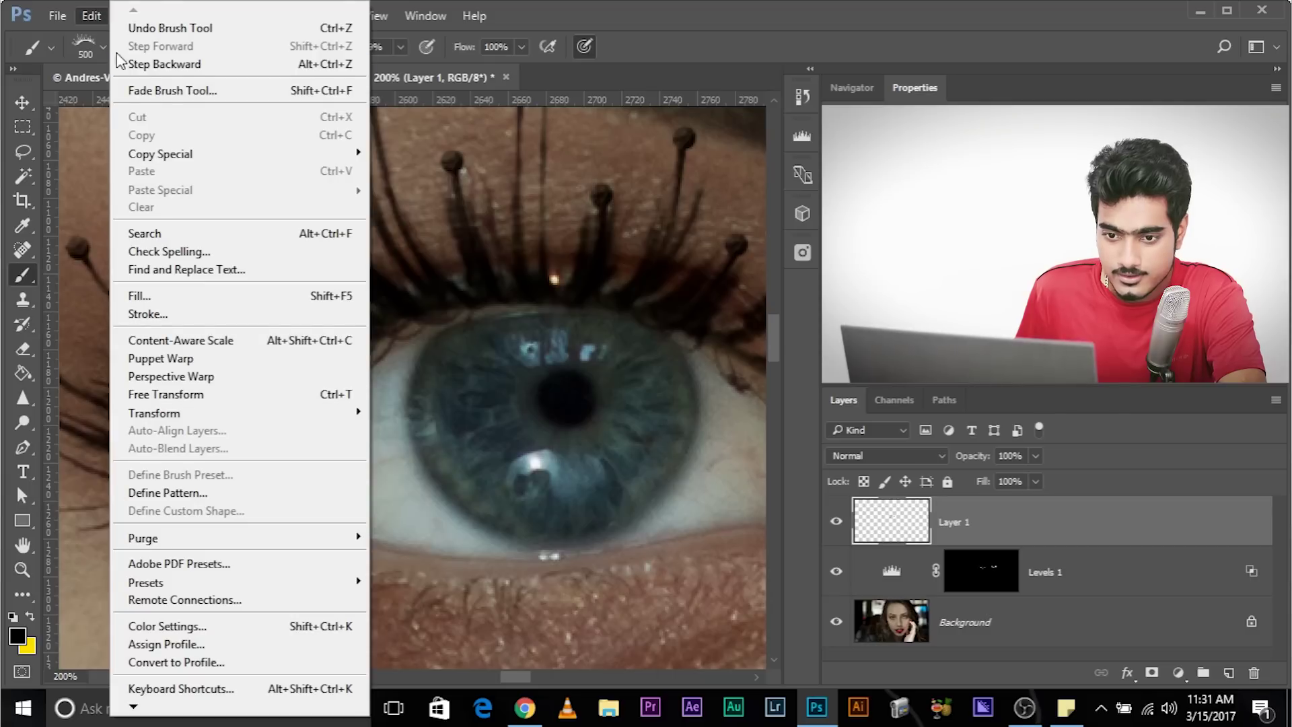
pyautogui.click(170, 376)
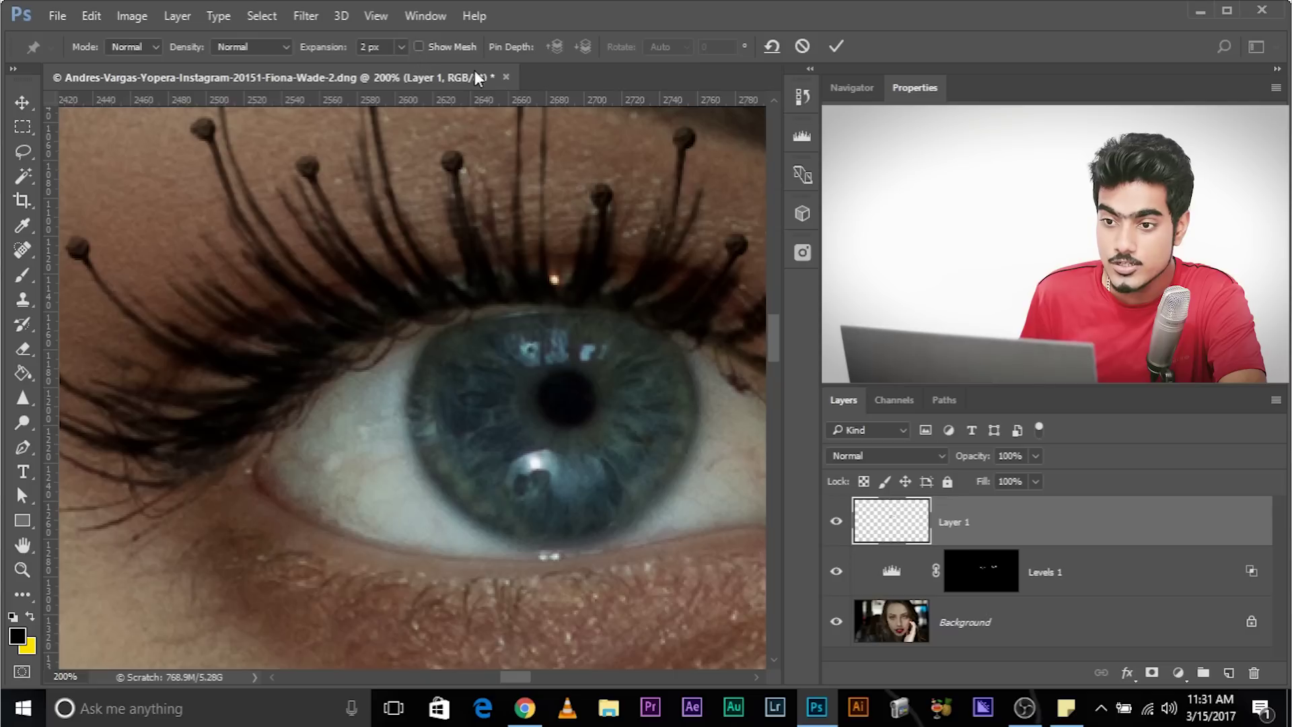
pyautogui.click(419, 46)
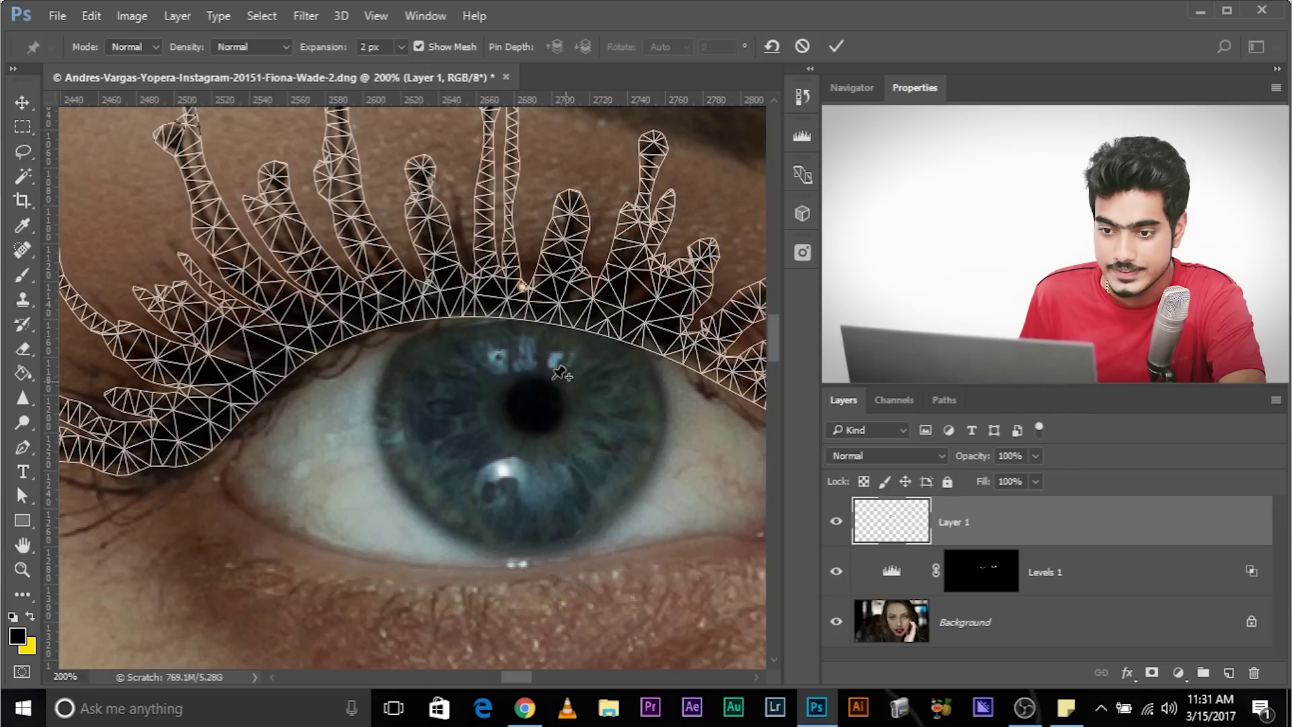
# Place warp pins on the lash line at the outer corner, above the iris and near the inner corner.
pyautogui.moveTo(496, 360); pyautogui.dragTo(486, 357)
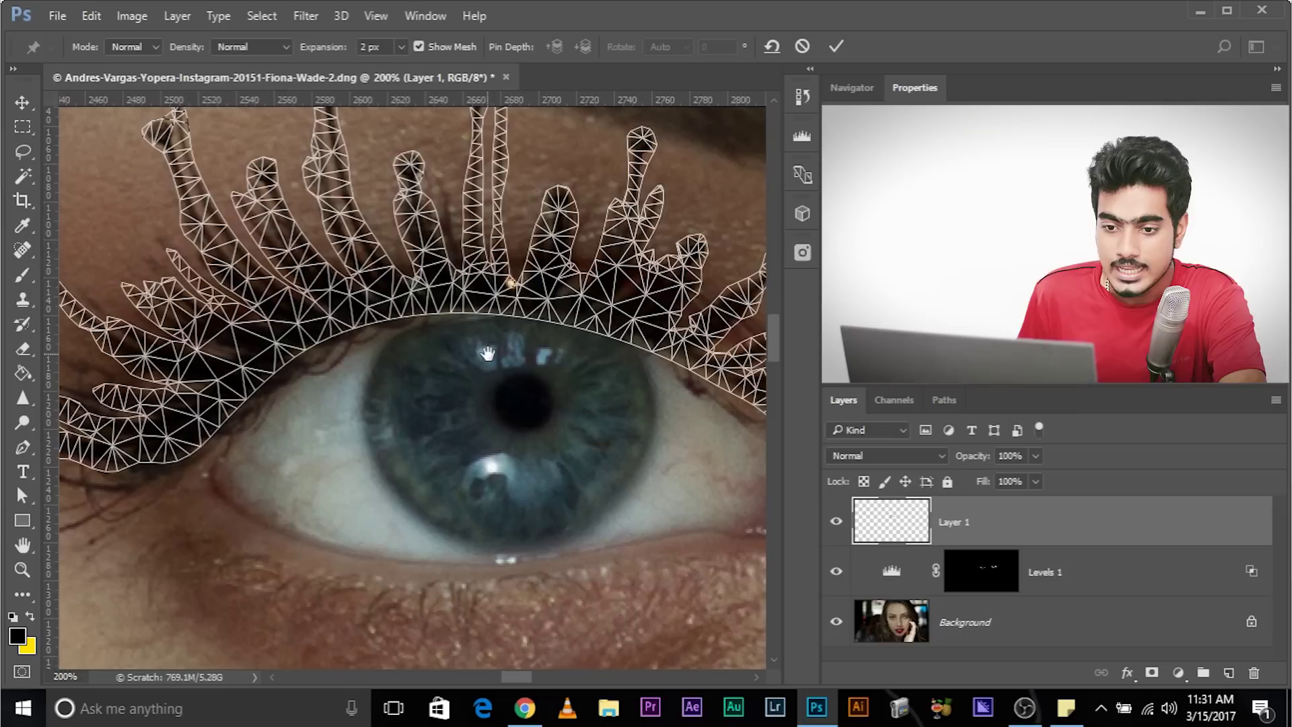
pyautogui.click(180, 456)
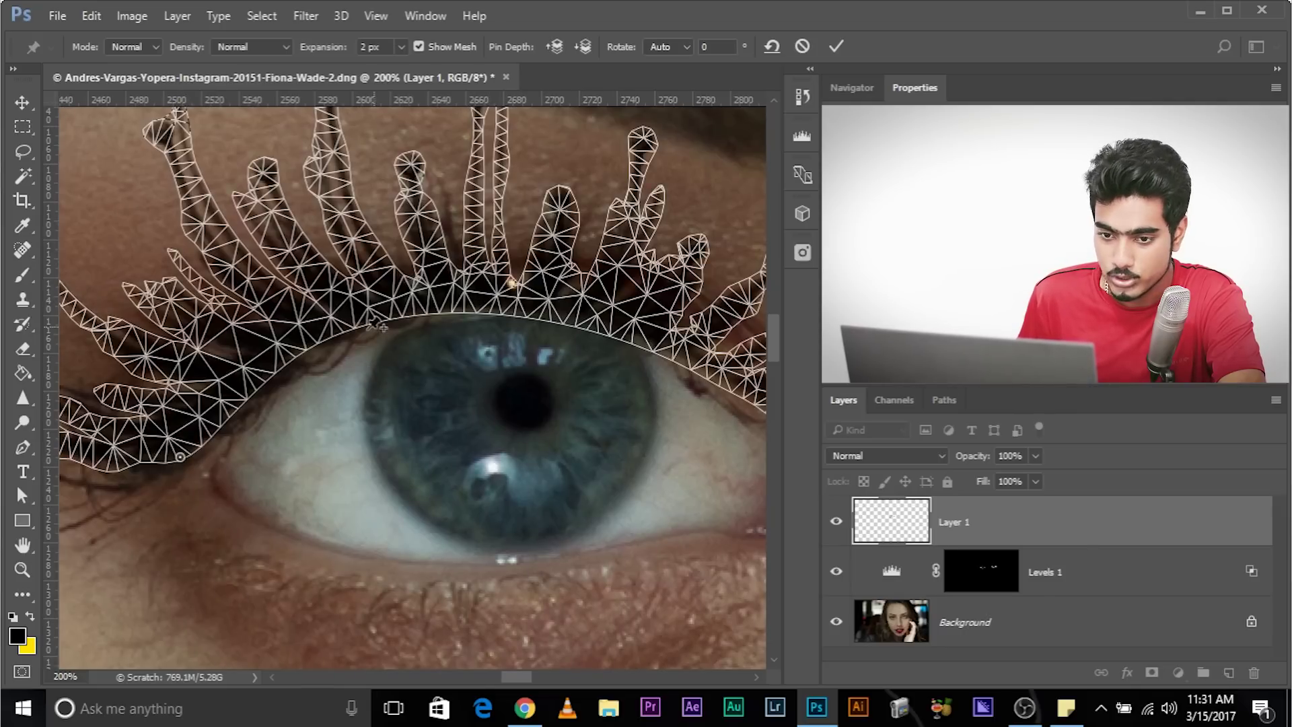
pyautogui.click(476, 302)
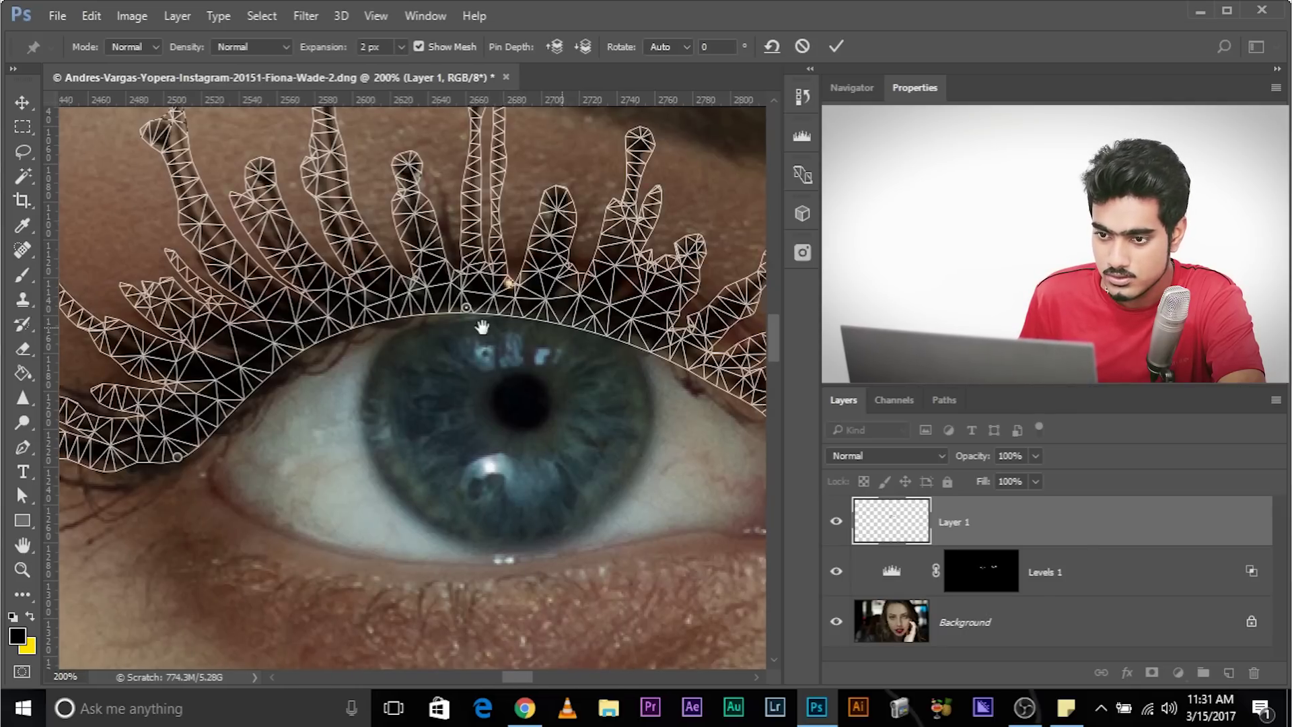
pyautogui.hscroll(3, 601, 375)
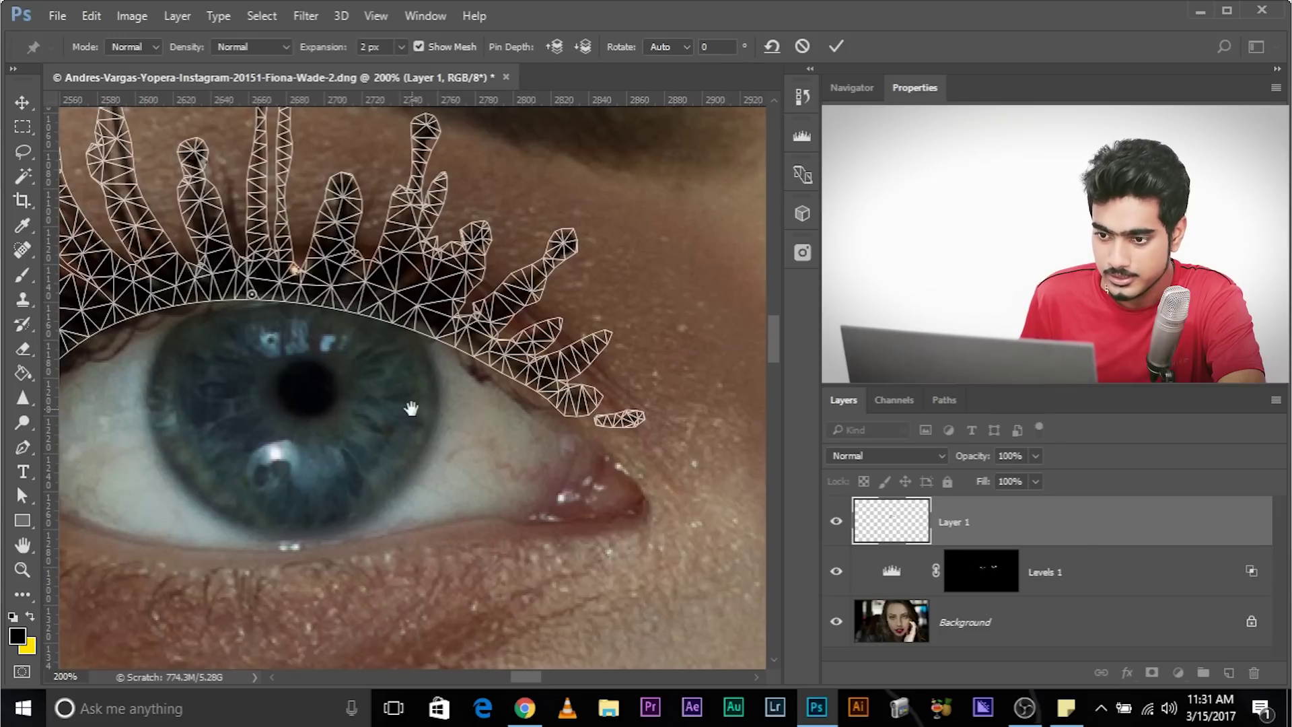
pyautogui.moveTo(411, 408); pyautogui.dragTo(431, 408)
pyautogui.click(590, 396)
pyautogui.hscroll(-3, 579, 404)
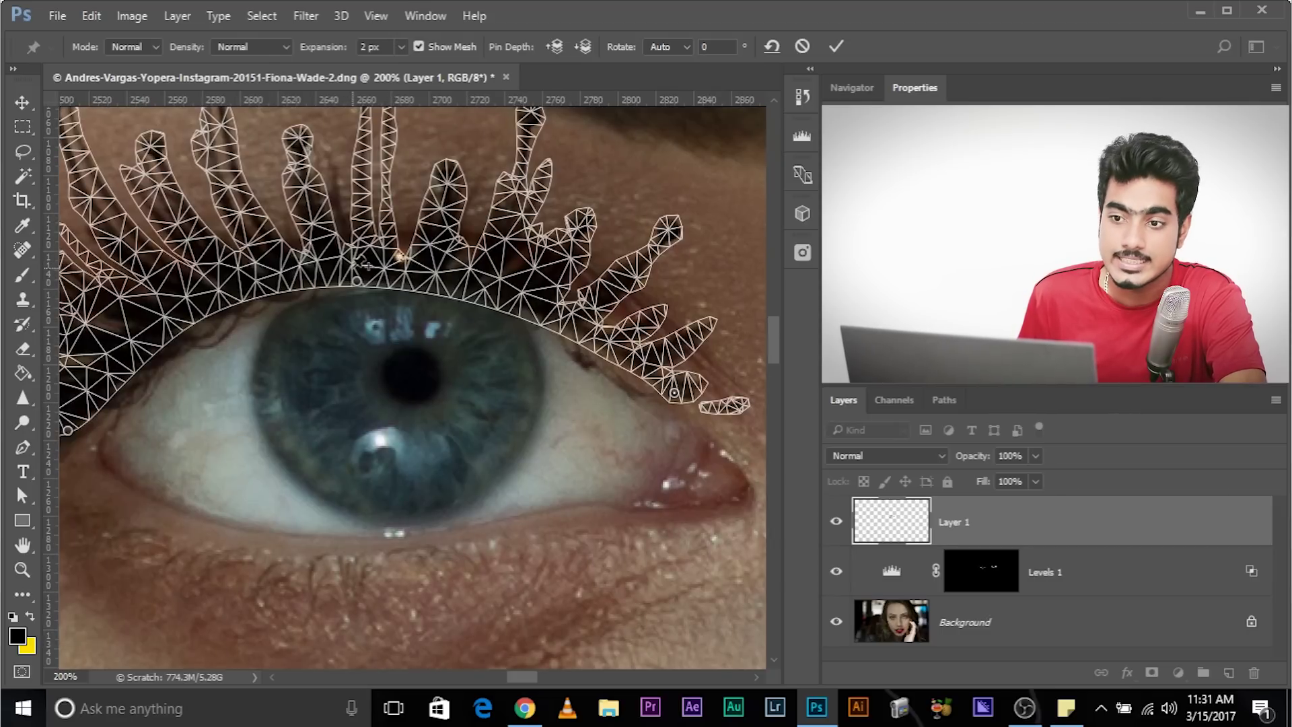
# Hide the mesh and shift the outer, middle and inner pins so the lash line follows the eyelid edge.
pyautogui.click(418, 47)
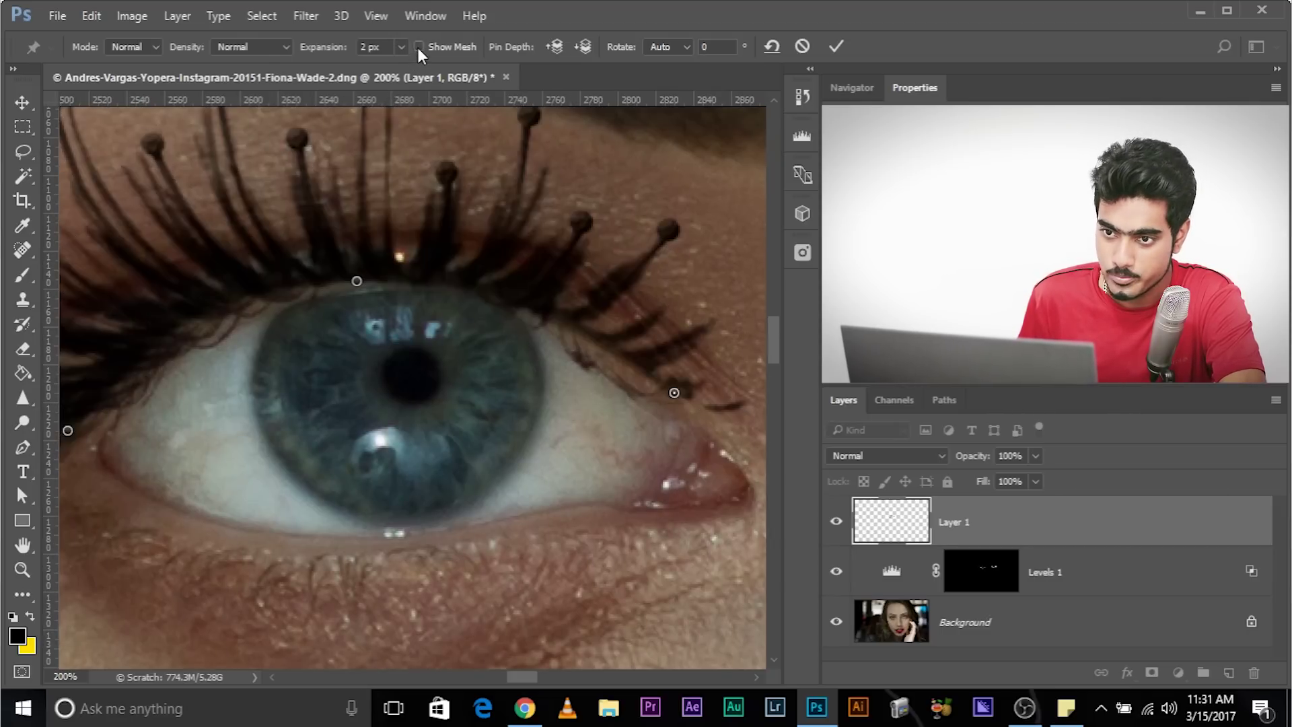
pyautogui.moveTo(364, 311); pyautogui.dragTo(488, 252)
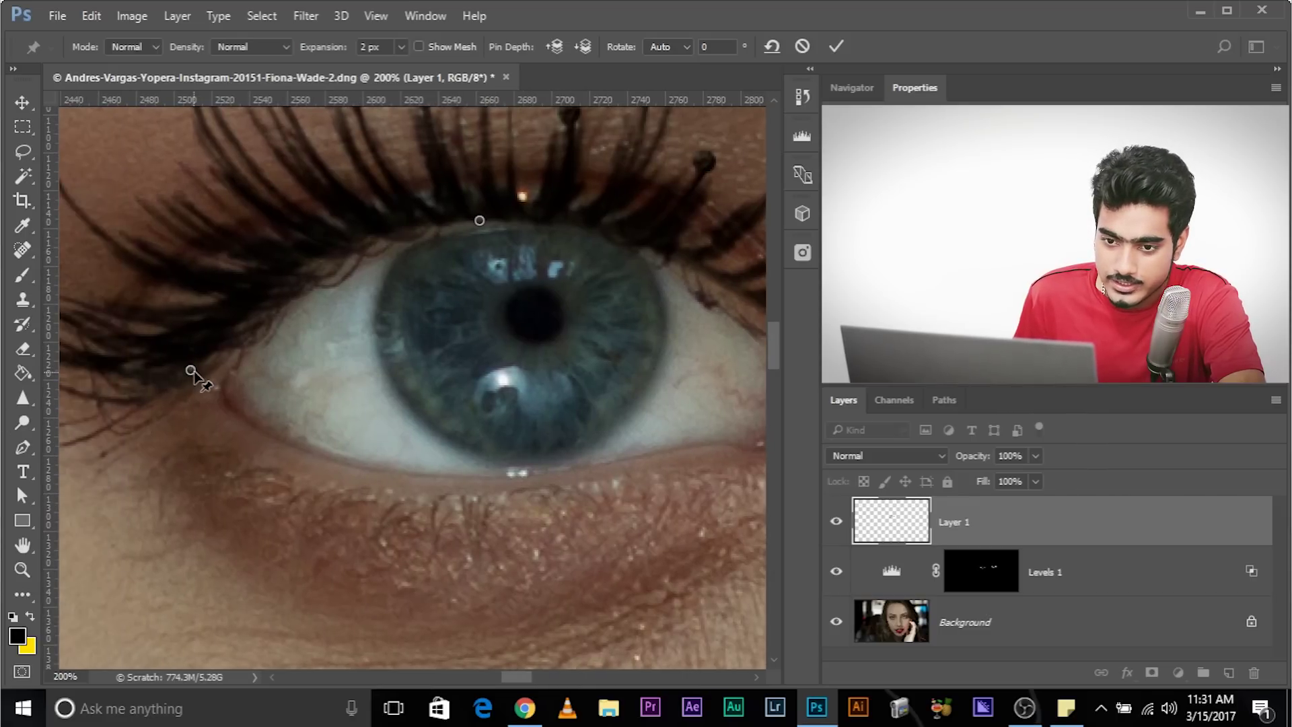
pyautogui.moveTo(191, 371)
pyautogui.mouseDown()
pyautogui.moveTo(222, 374)
pyautogui.moveTo(185, 356)
pyautogui.moveTo(200, 376)
pyautogui.mouseUp()
pyautogui.moveTo(431, 250); pyautogui.dragTo(404, 261)
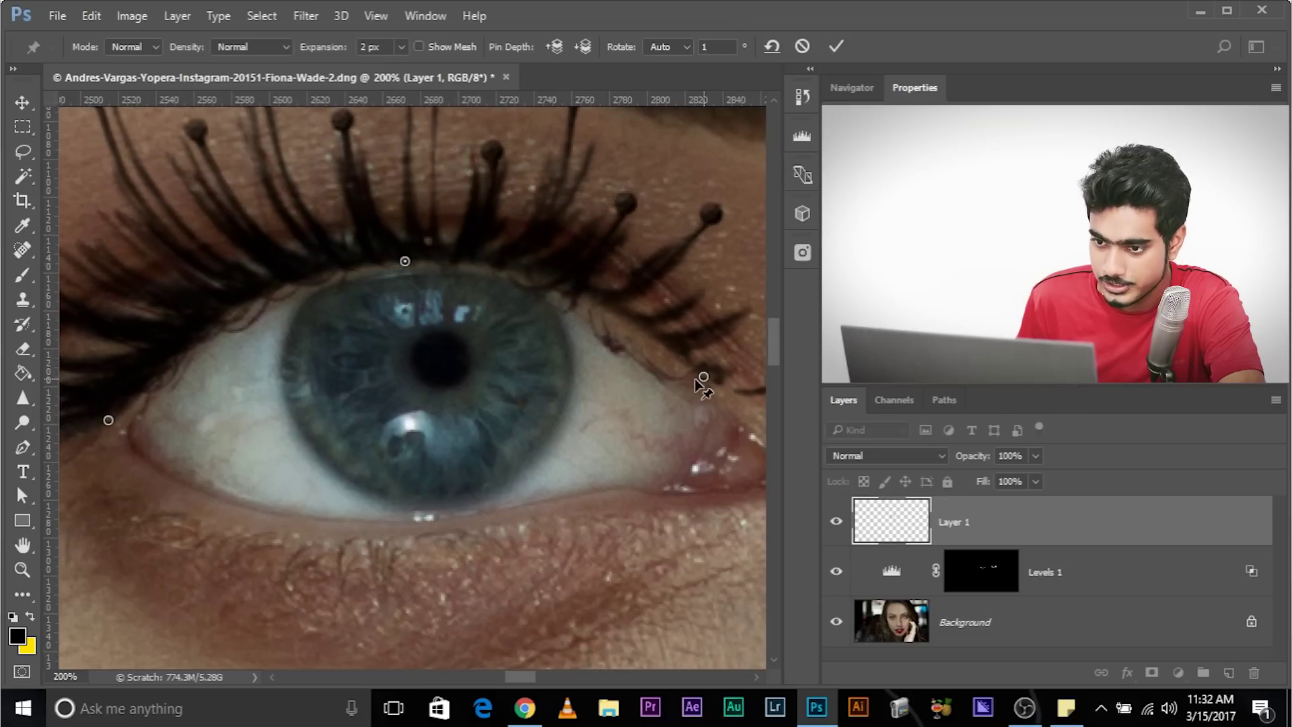
pyautogui.moveTo(703, 378); pyautogui.dragTo(682, 387)
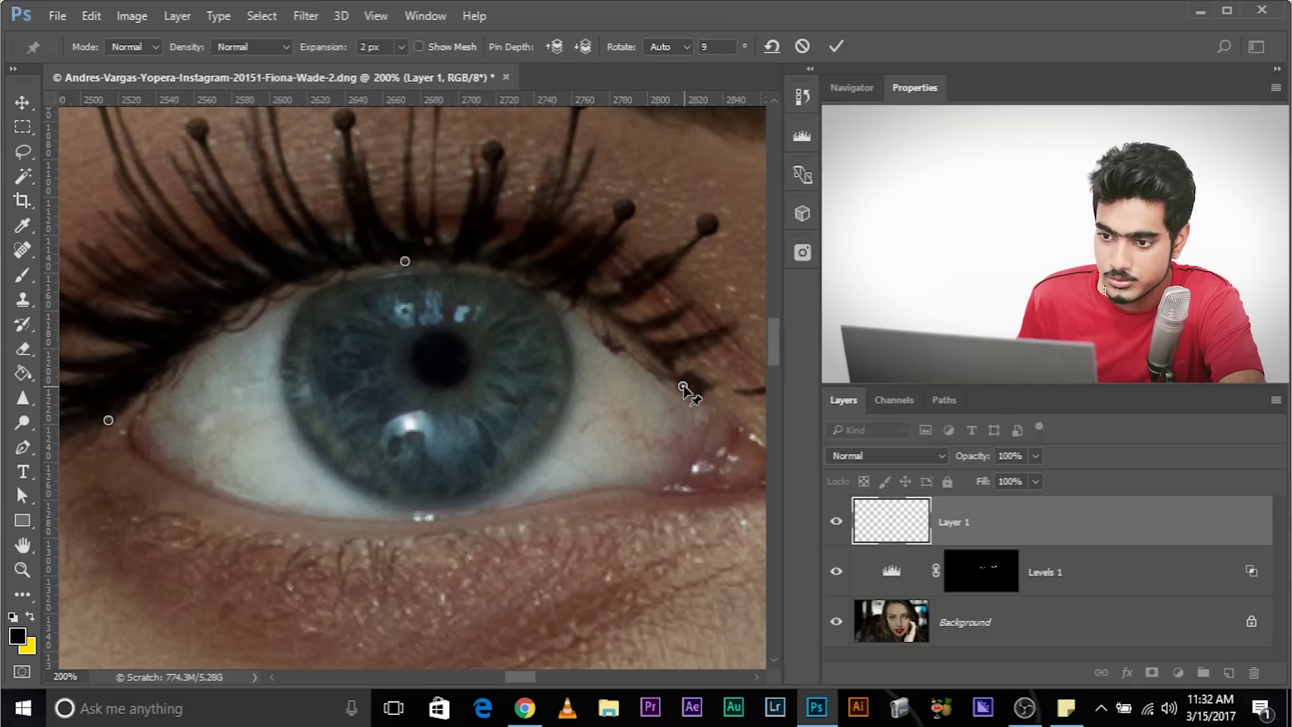
# Add a pin between the middle and inner ones, lower it onto the eyelid edge, and apply the warp.
pyautogui.click(604, 311)
pyautogui.moveTo(605, 310); pyautogui.dragTo(605, 323)
pyautogui.moveTo(303, 388); pyautogui.dragTo(188, 390)
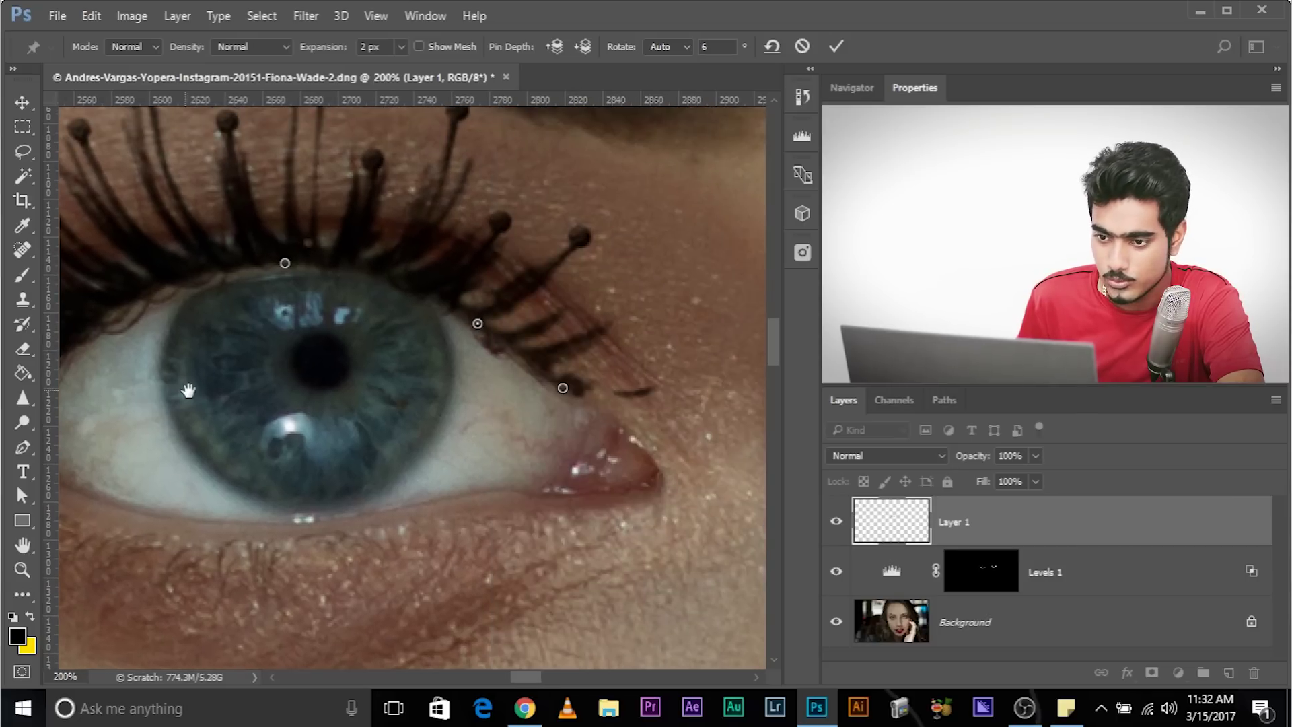
pyautogui.moveTo(404, 417); pyautogui.dragTo(337, 413)
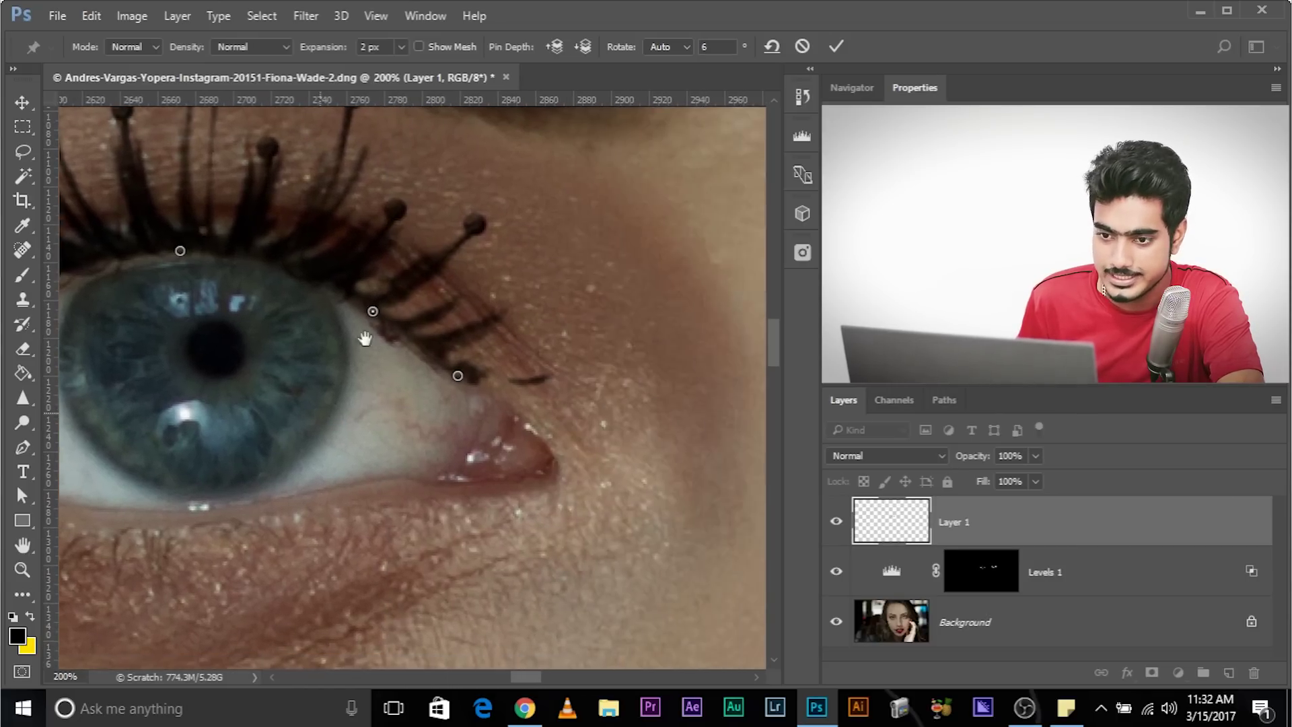
pyautogui.moveTo(314, 346); pyautogui.dragTo(570, 324)
pyautogui.moveTo(627, 291); pyautogui.dragTo(621, 289)
pyautogui.moveTo(381, 294); pyautogui.dragTo(447, 294)
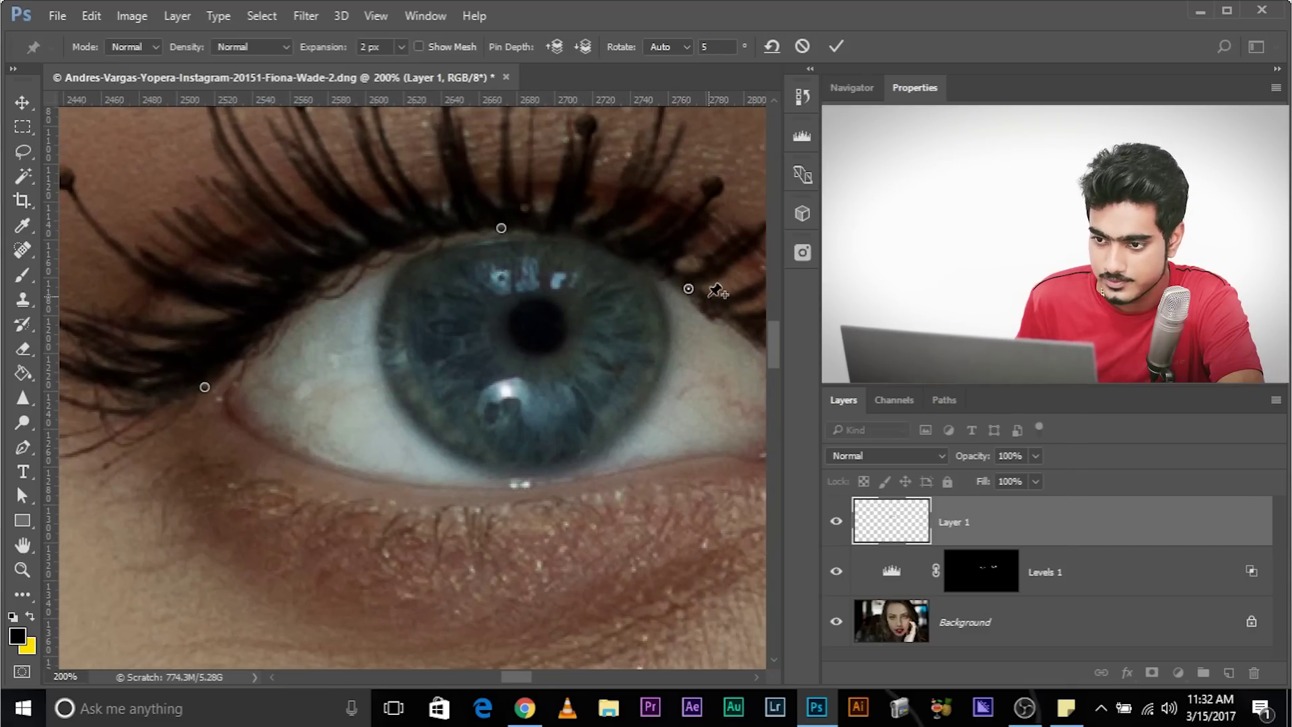
pyautogui.moveTo(690, 290); pyautogui.dragTo(691, 290)
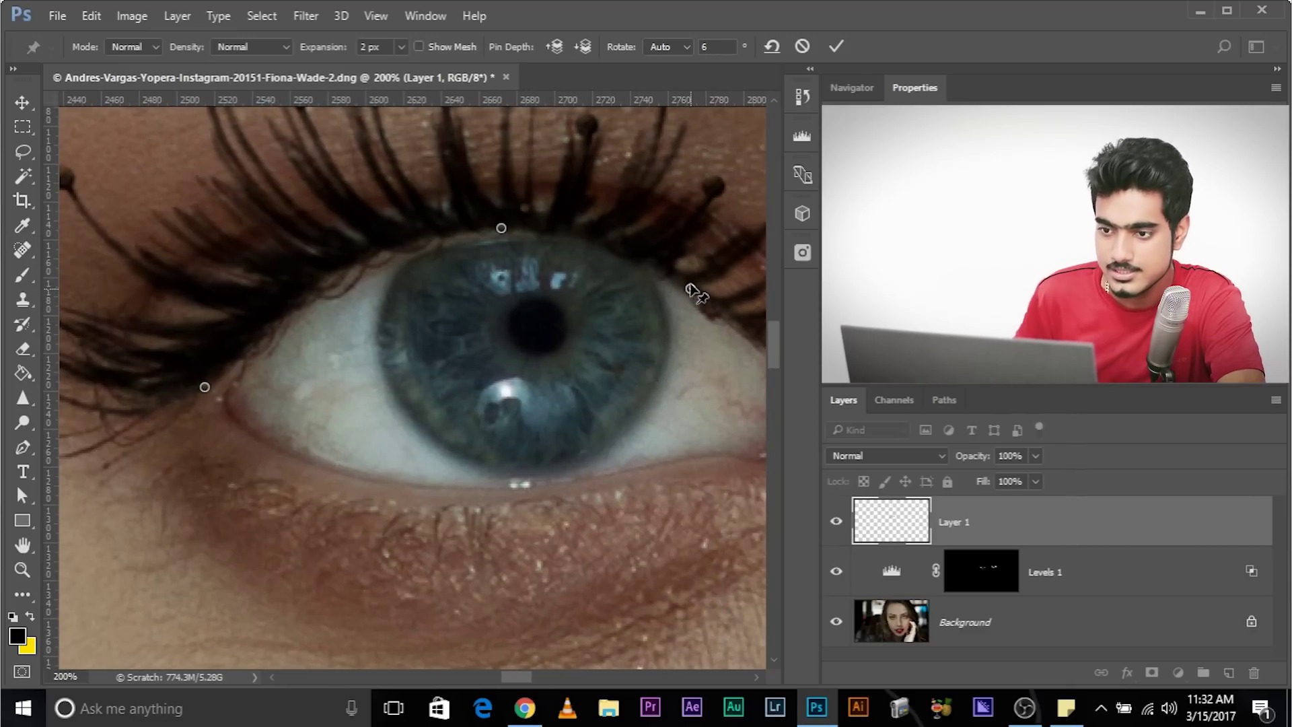
pyautogui.press('Return')
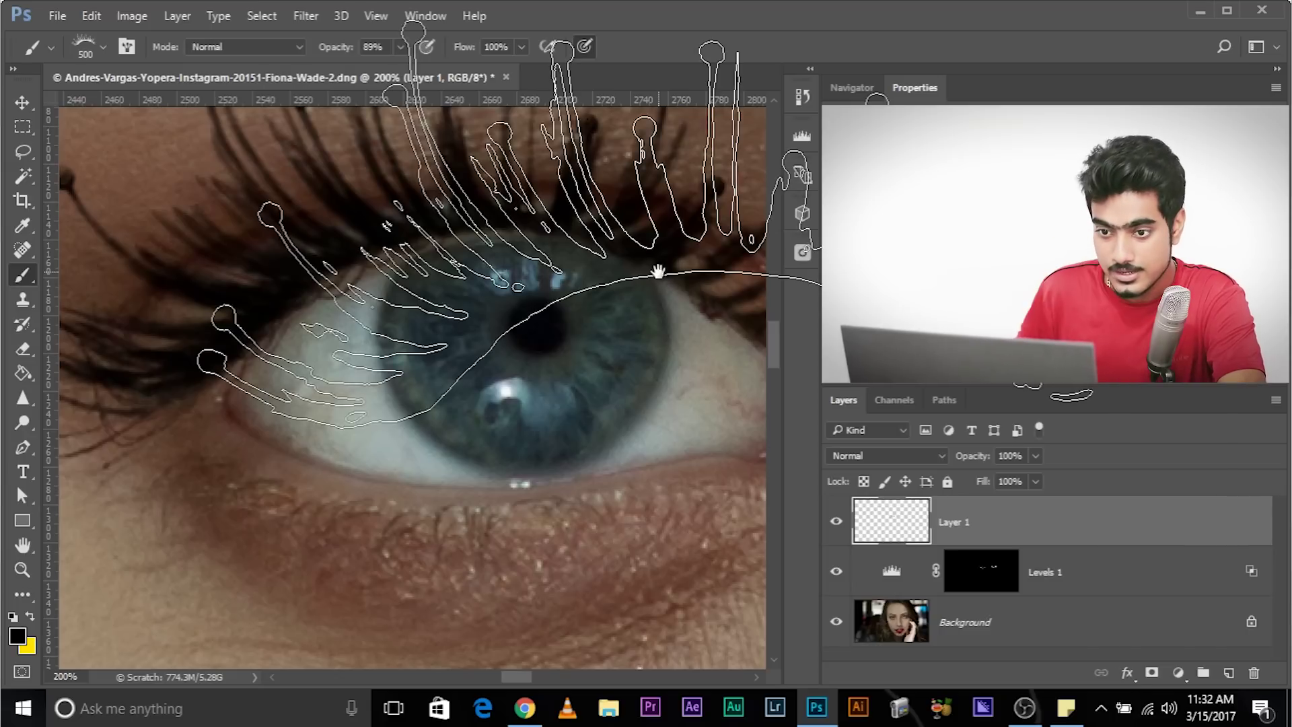
# Erase the stray detached lash beside the inner corner of the eye with the Eraser tool.
pyautogui.moveTo(382, 207); pyautogui.dragTo(72, 251)
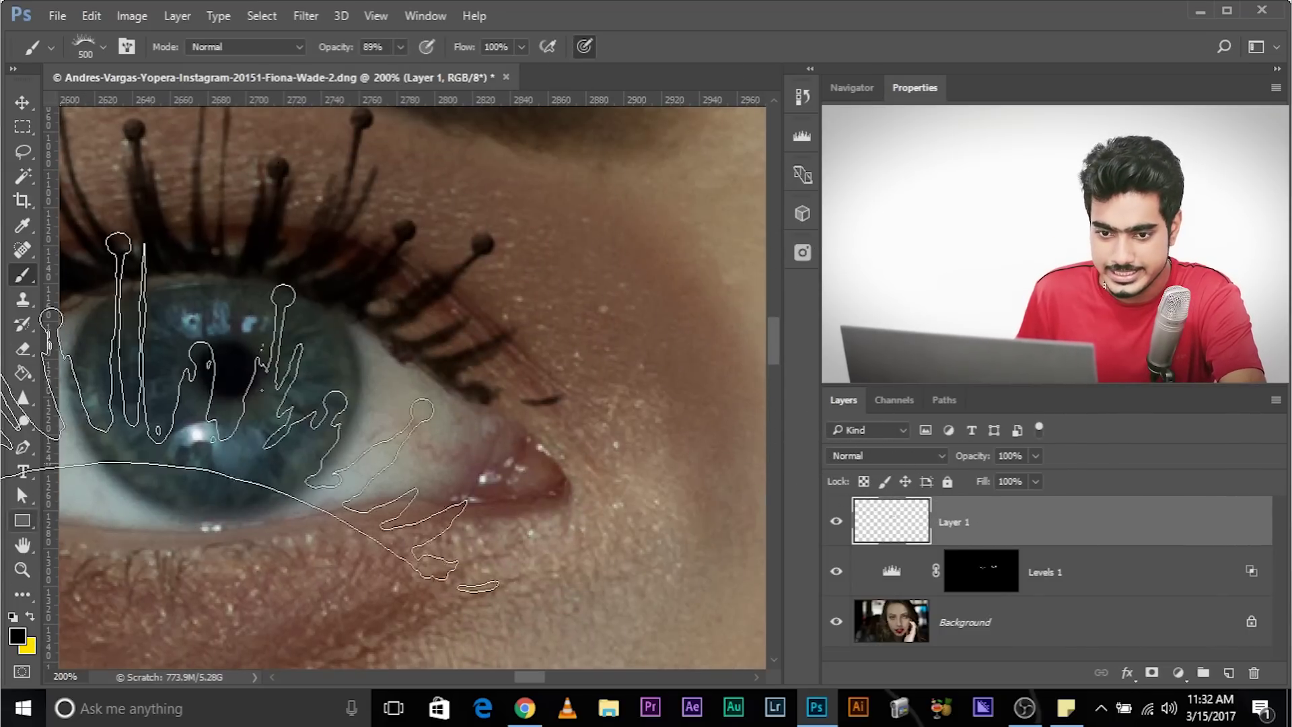
pyautogui.click(29, 355)
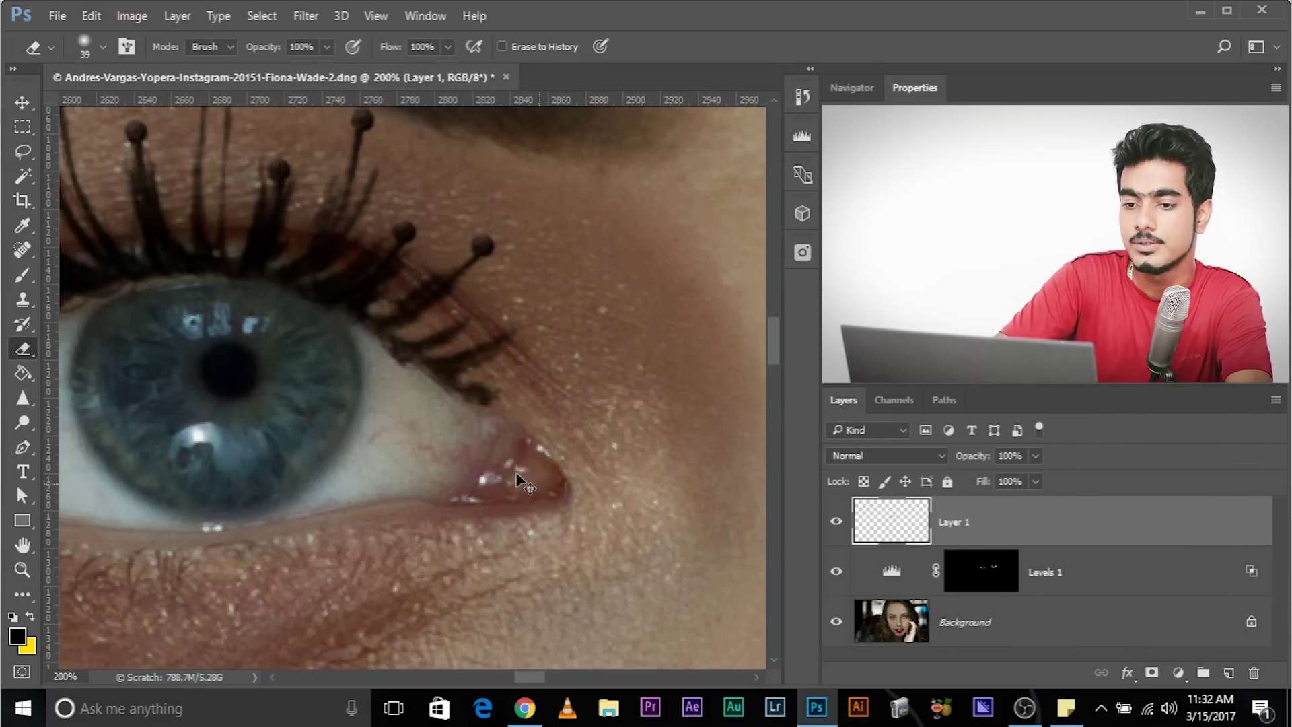
pyautogui.hotkey('ctrl', '-')
pyautogui.hotkey('ctrl', '-')
pyautogui.hotkey('ctrl', '-')
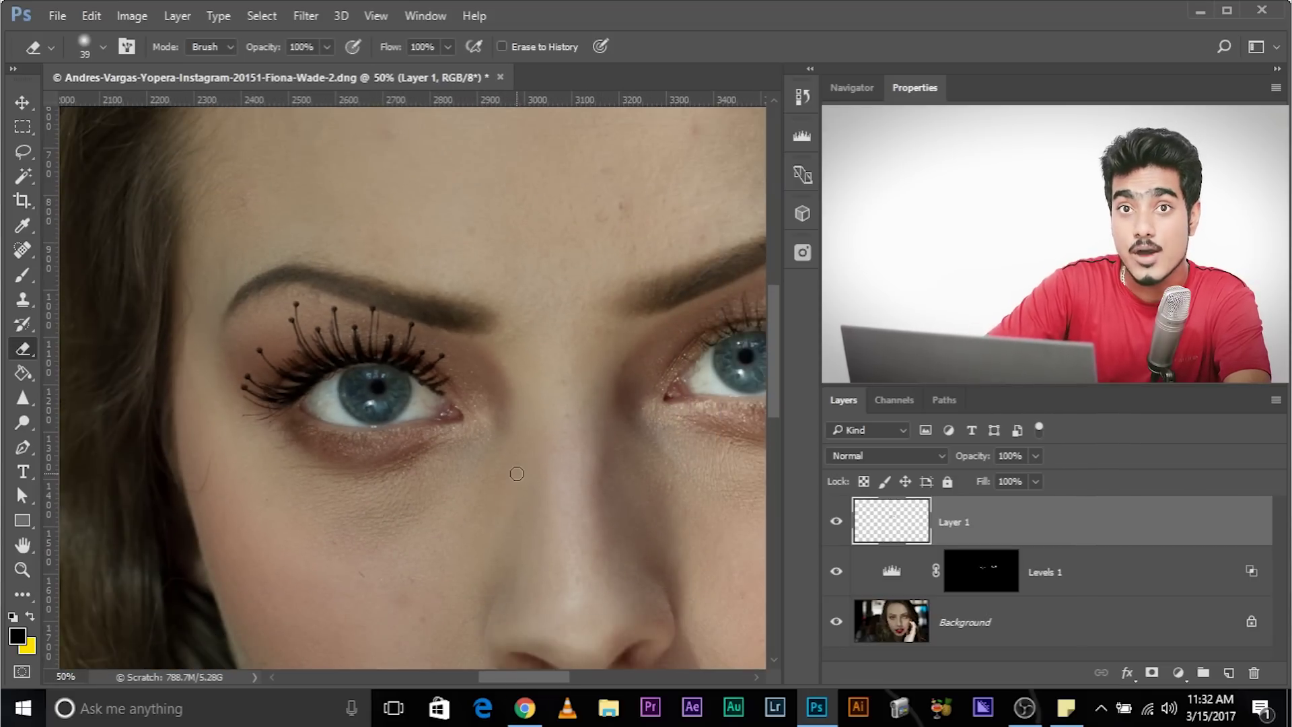
pyautogui.hotkey('ctrl', '+')
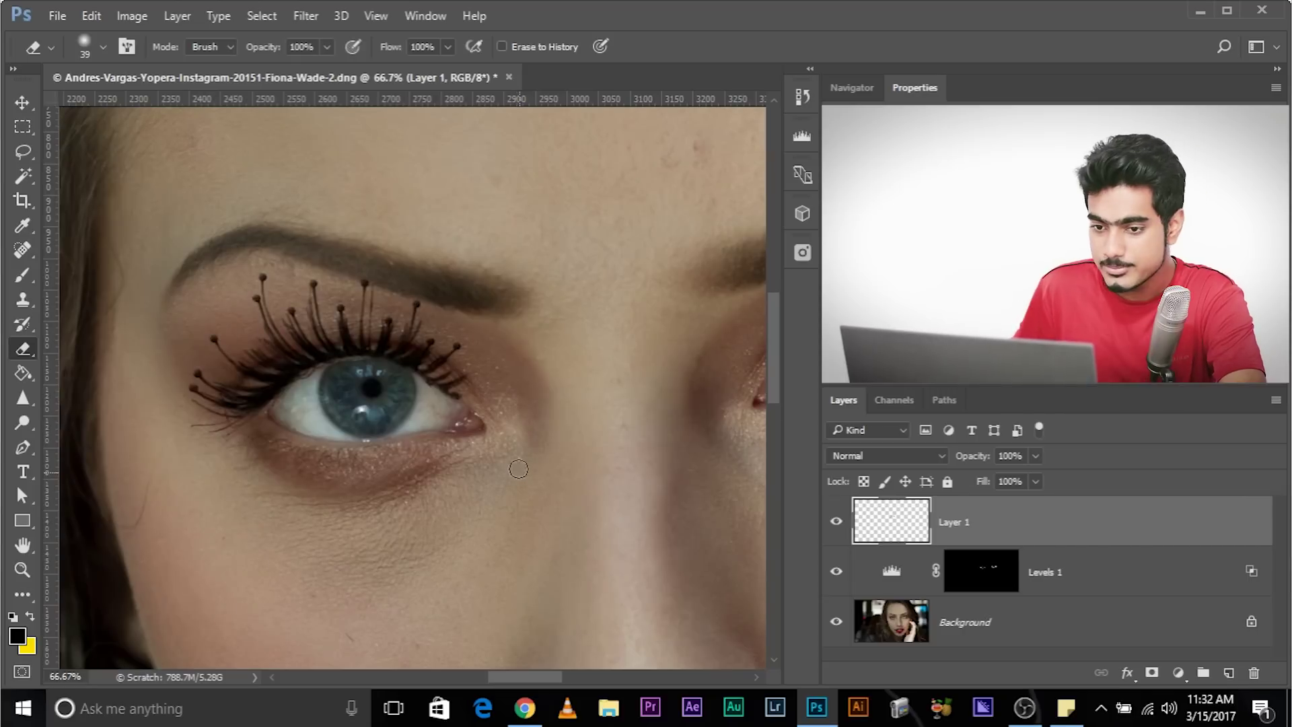
# Duplicate the eyelash layer and move the copy over the upper lid of the other eye.
pyautogui.moveTo(1090, 513); pyautogui.dragTo(1227, 672)
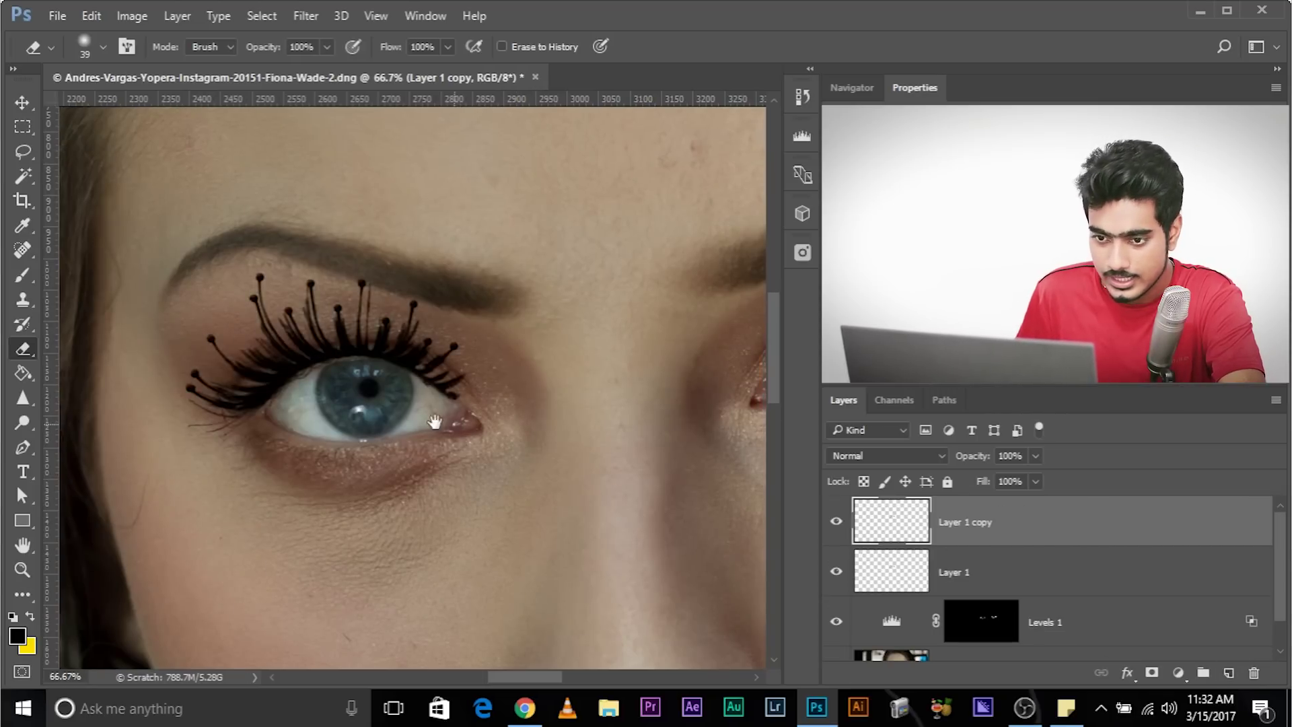
pyautogui.moveTo(447, 418); pyautogui.dragTo(274, 416)
pyautogui.press('v')
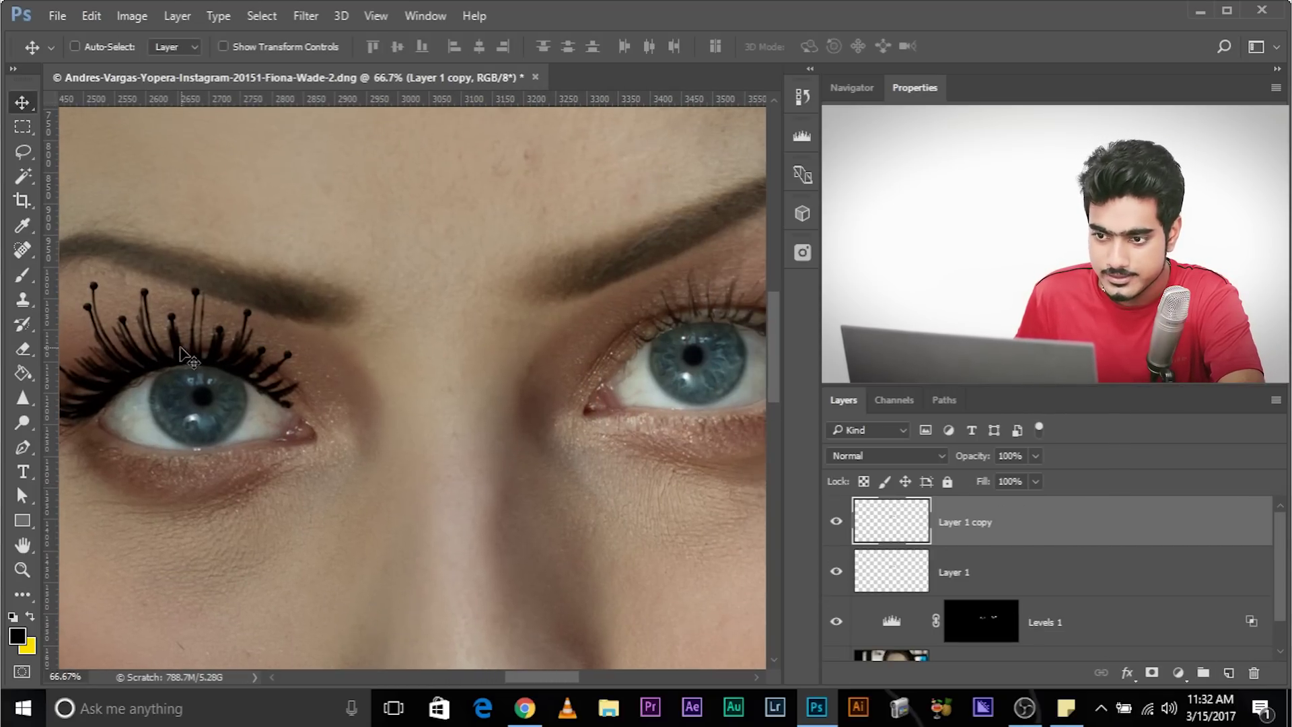
pyautogui.moveTo(195, 355); pyautogui.dragTo(632, 345)
pyautogui.moveTo(521, 358); pyautogui.dragTo(216, 373)
pyautogui.moveTo(312, 371); pyautogui.dragTo(396, 348)
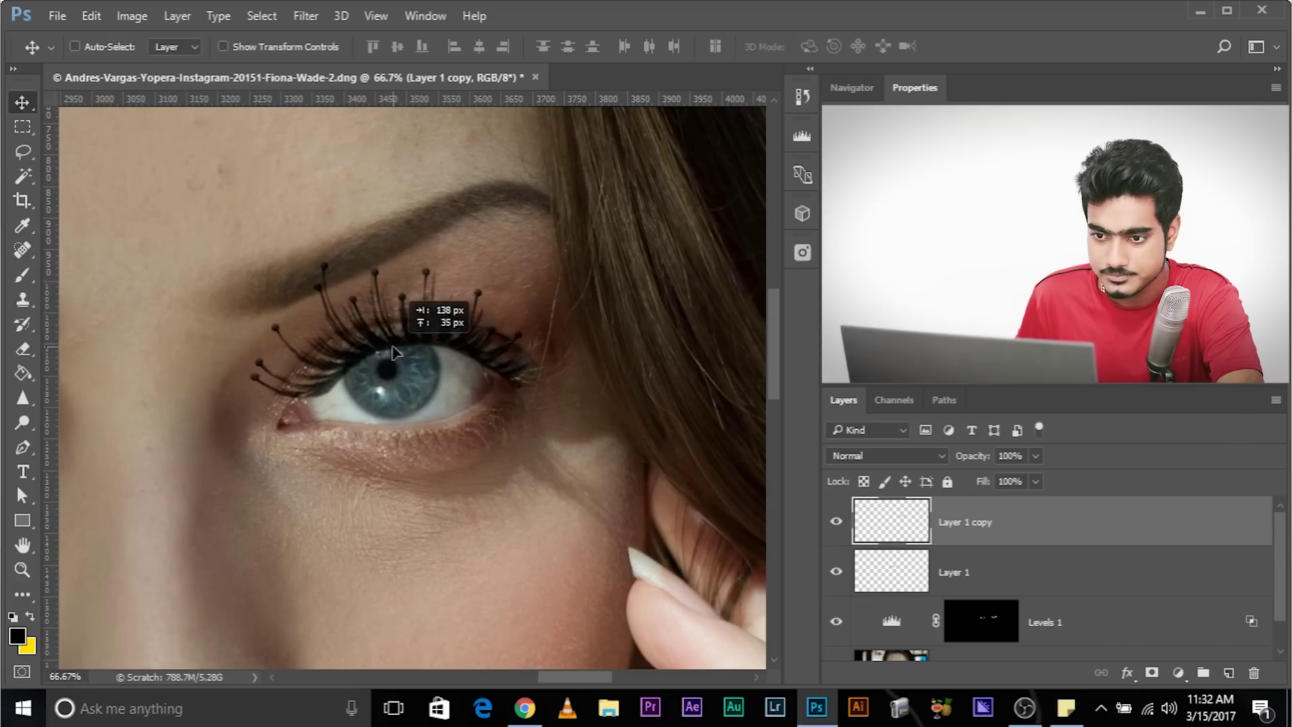
pyautogui.click(23, 275)
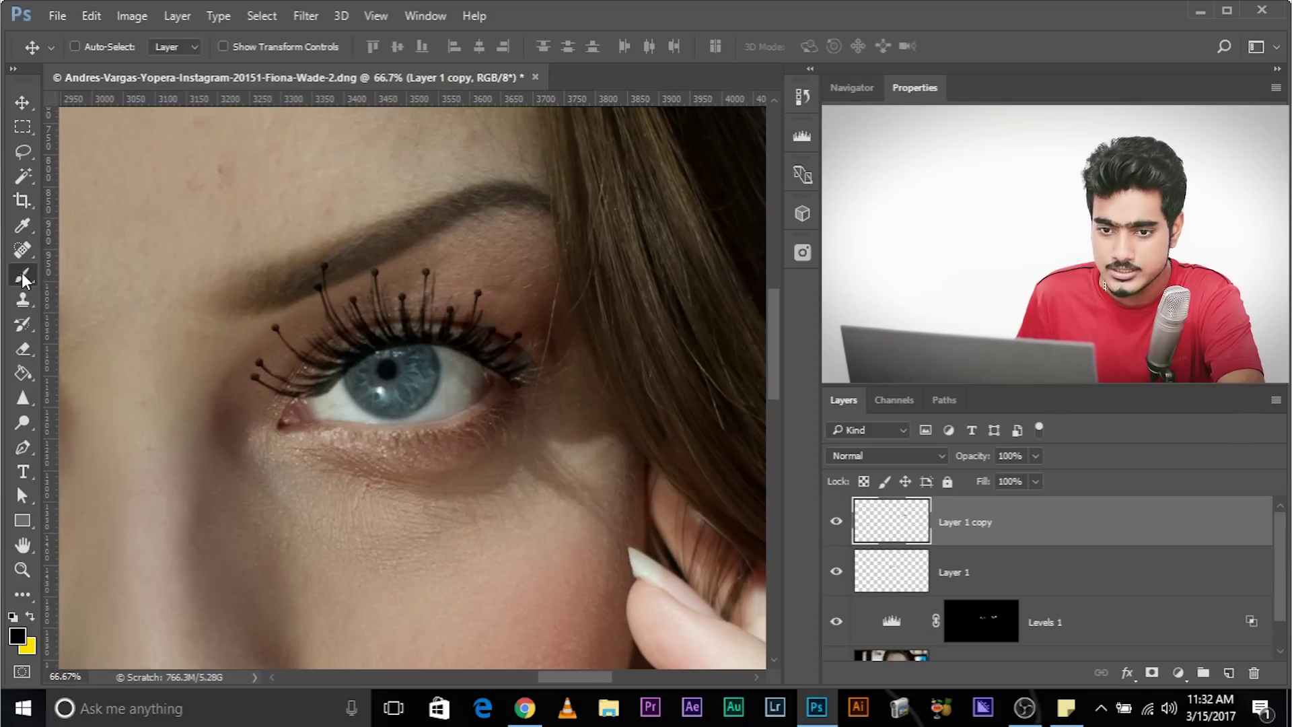
pyautogui.click(104, 47)
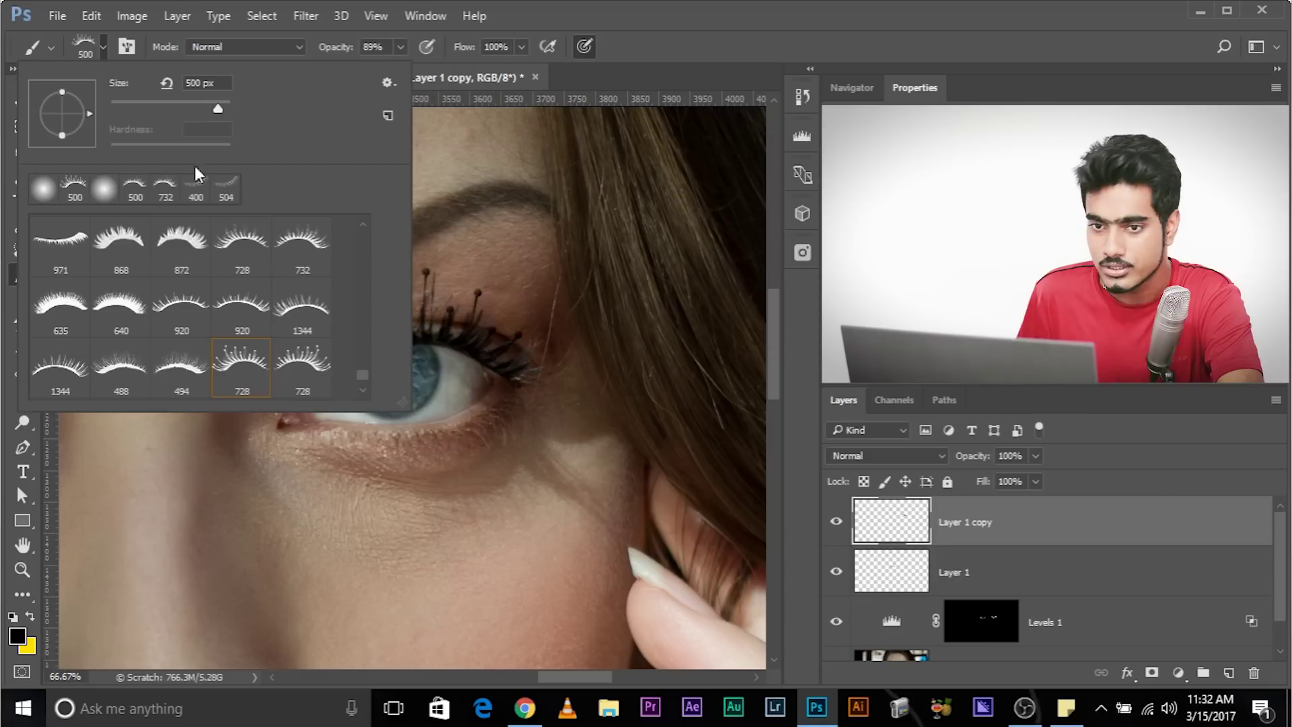
pyautogui.click(104, 47)
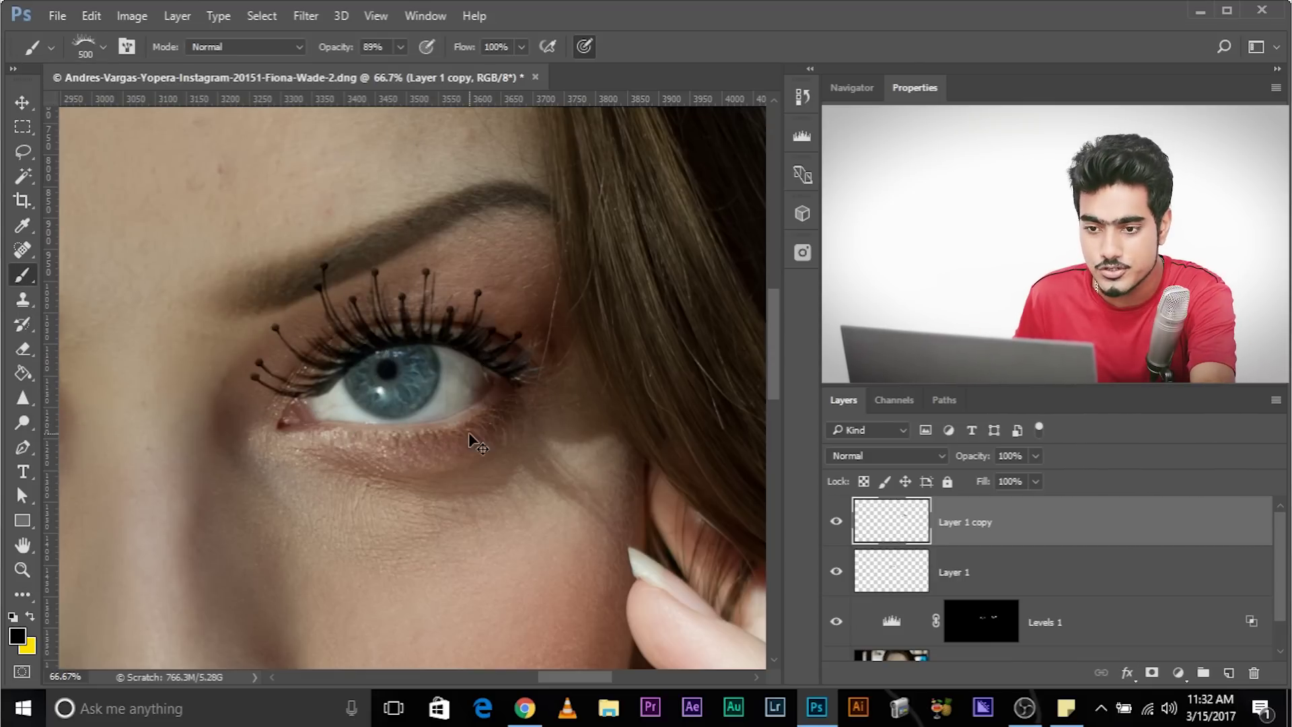
# Flip the copied eyelashes horizontally and move them over the upper lid of the other eye.
pyautogui.hotkey('ctrl', 't')
pyautogui.rightClick(461, 312)
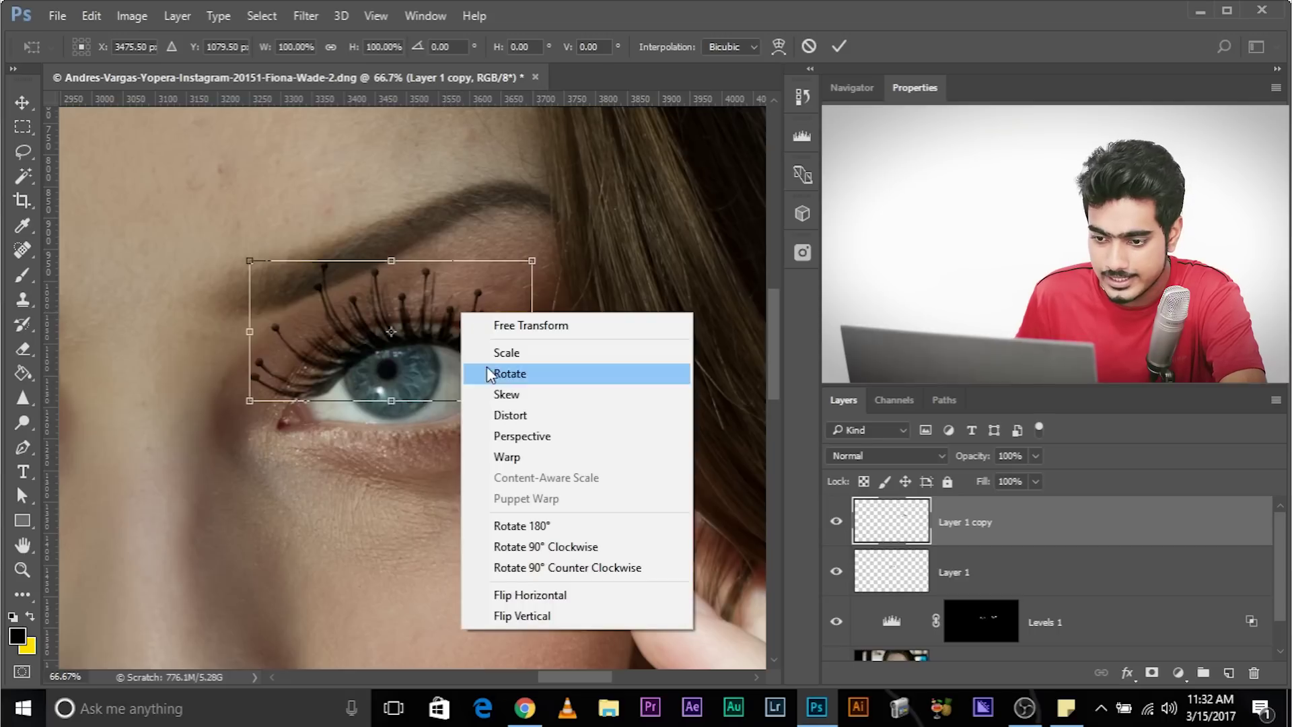
pyautogui.click(563, 592)
pyautogui.moveTo(469, 345); pyautogui.dragTo(509, 341)
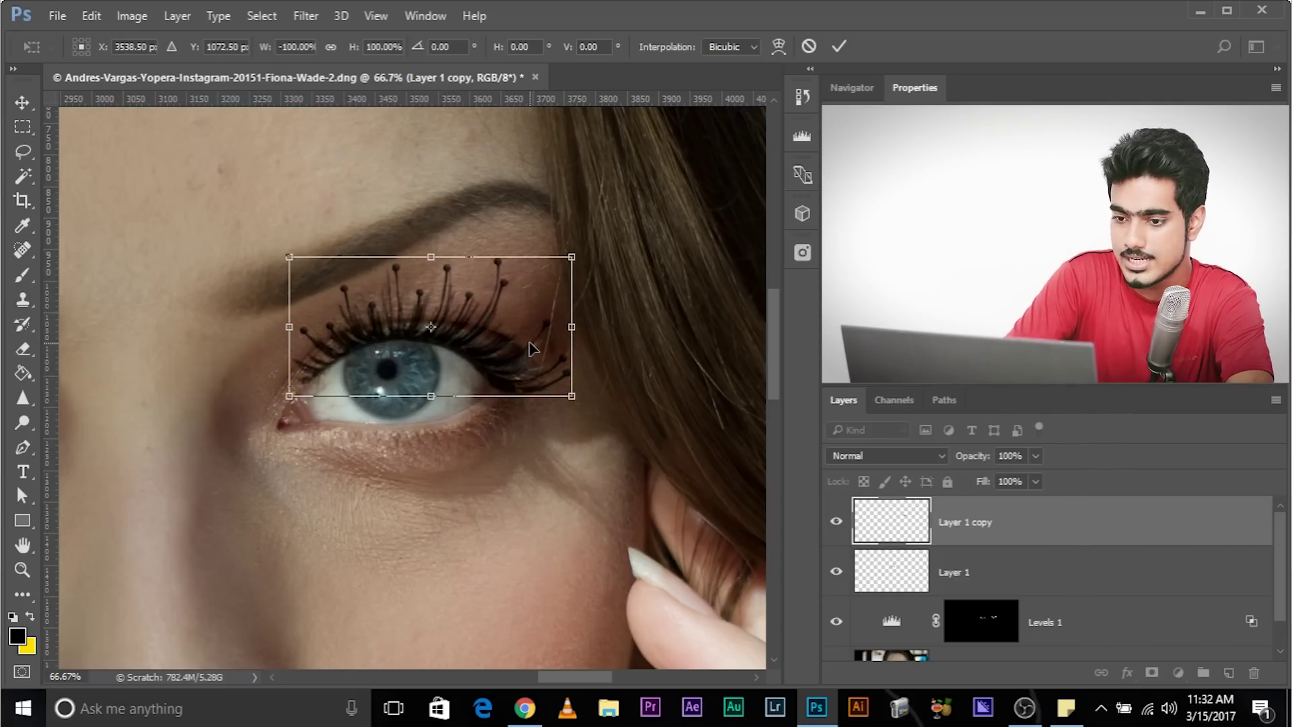
pyautogui.hotkey('ctrl', '+')
pyautogui.moveTo(556, 285); pyautogui.dragTo(561, 286)
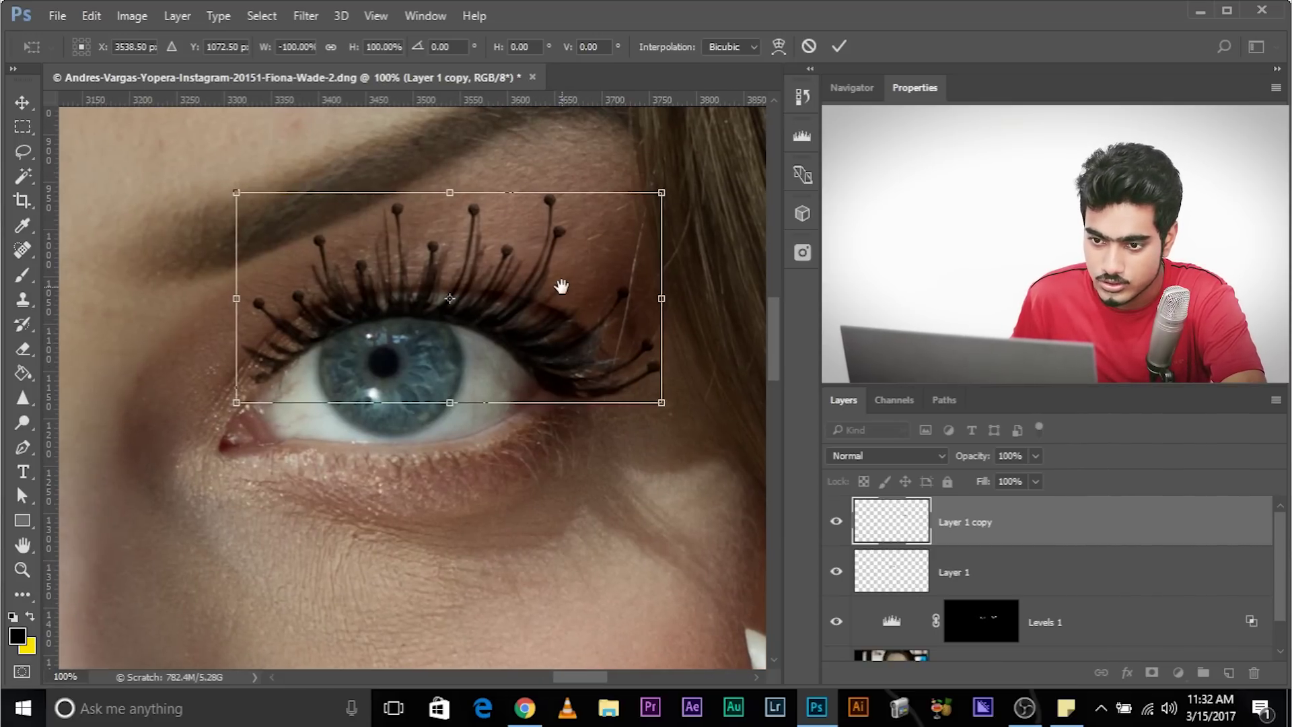
pyautogui.moveTo(346, 359); pyautogui.dragTo(350, 361)
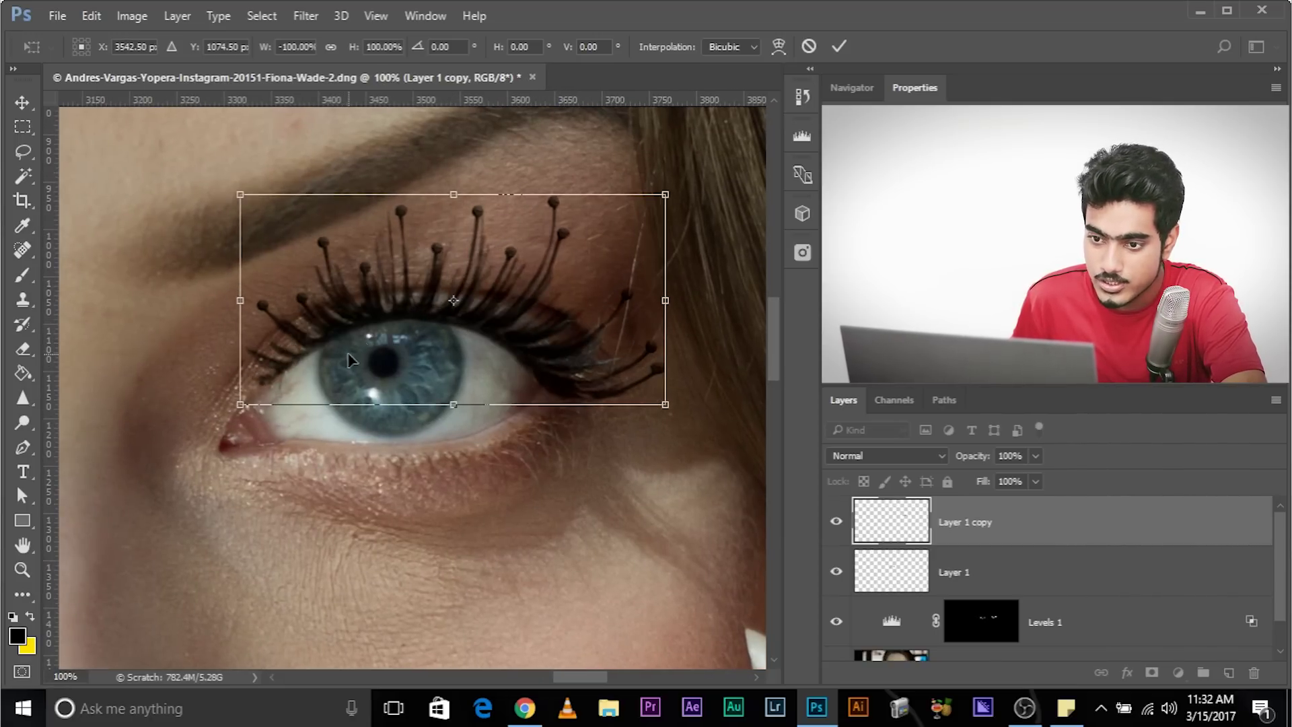
# Rotate the mirrored lashes by about -3.5° around a pivot at the inner corner of the eye and apply it.
pyautogui.moveTo(454, 303); pyautogui.dragTo(267, 378)
pyautogui.moveTo(701, 420); pyautogui.dragTo(709, 395)
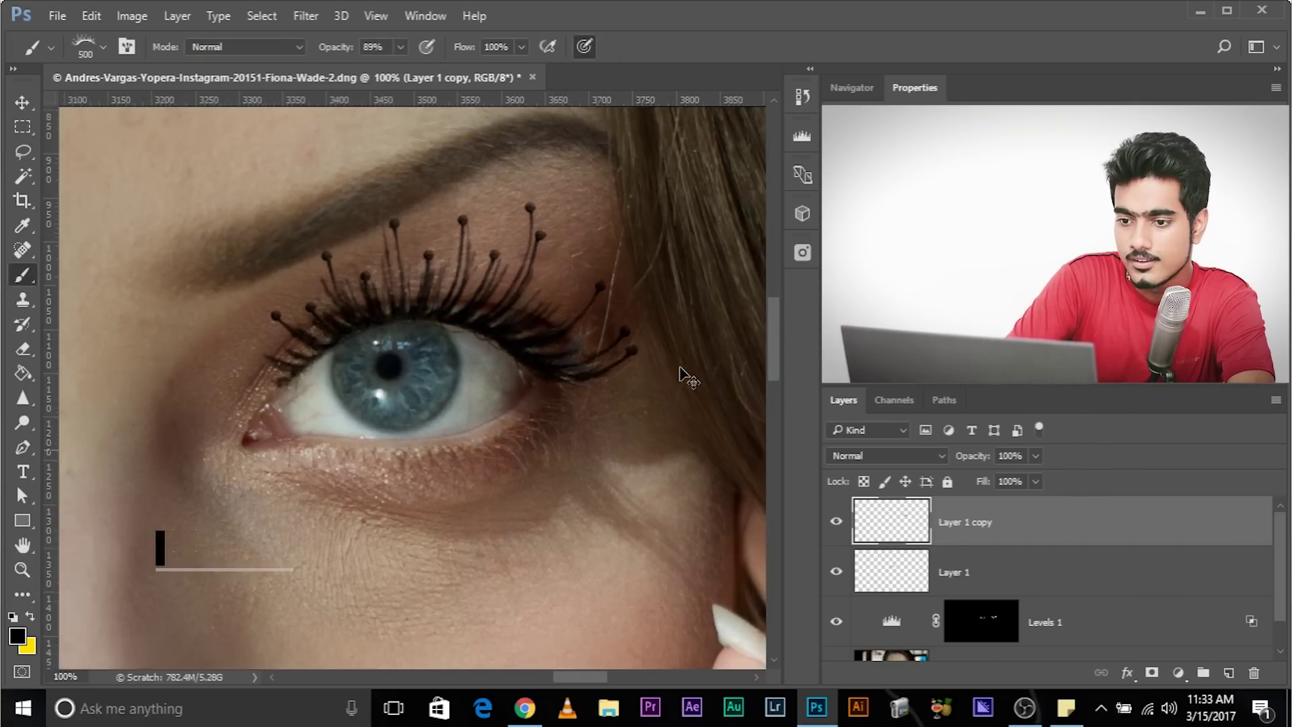
pyautogui.hotkey('ctrl', '-')
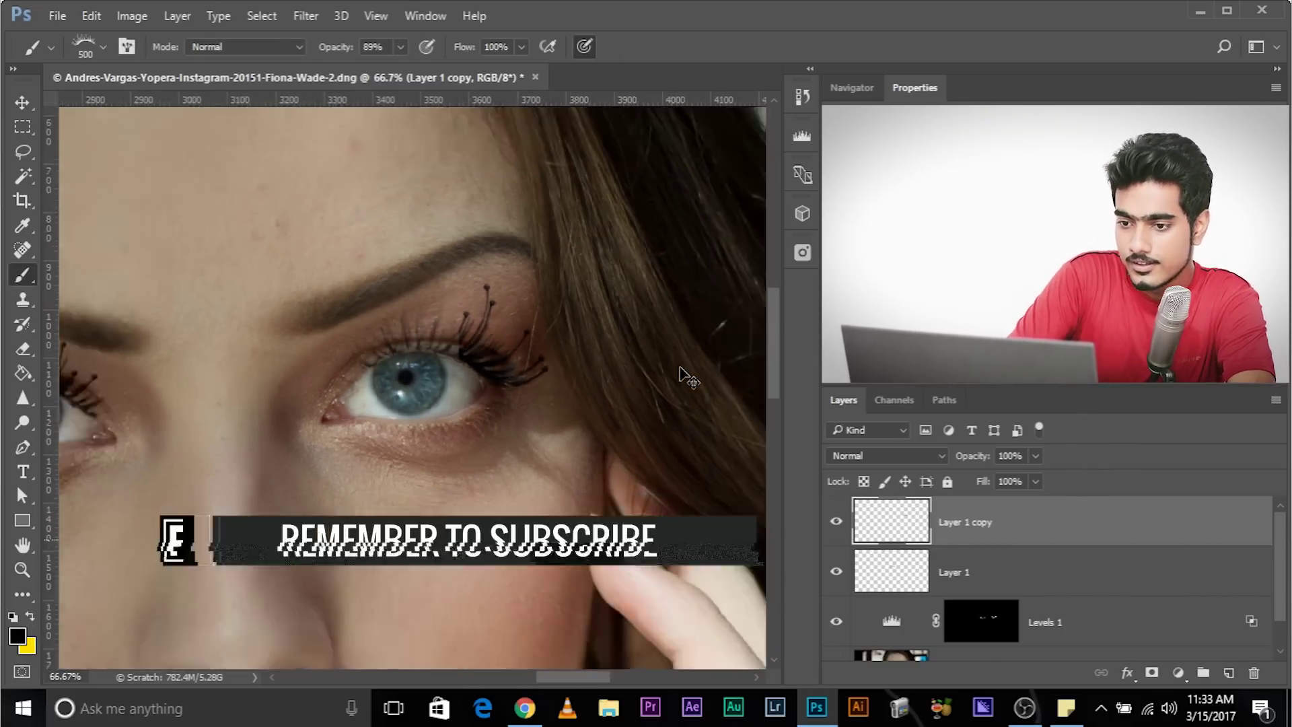
# Nudge the mirrored lashes 2 px toward the inner corner of the eye with Free Transform and apply it.
pyautogui.hotkey('ctrl', '+')
pyautogui.hotkey('ctrl', 't')
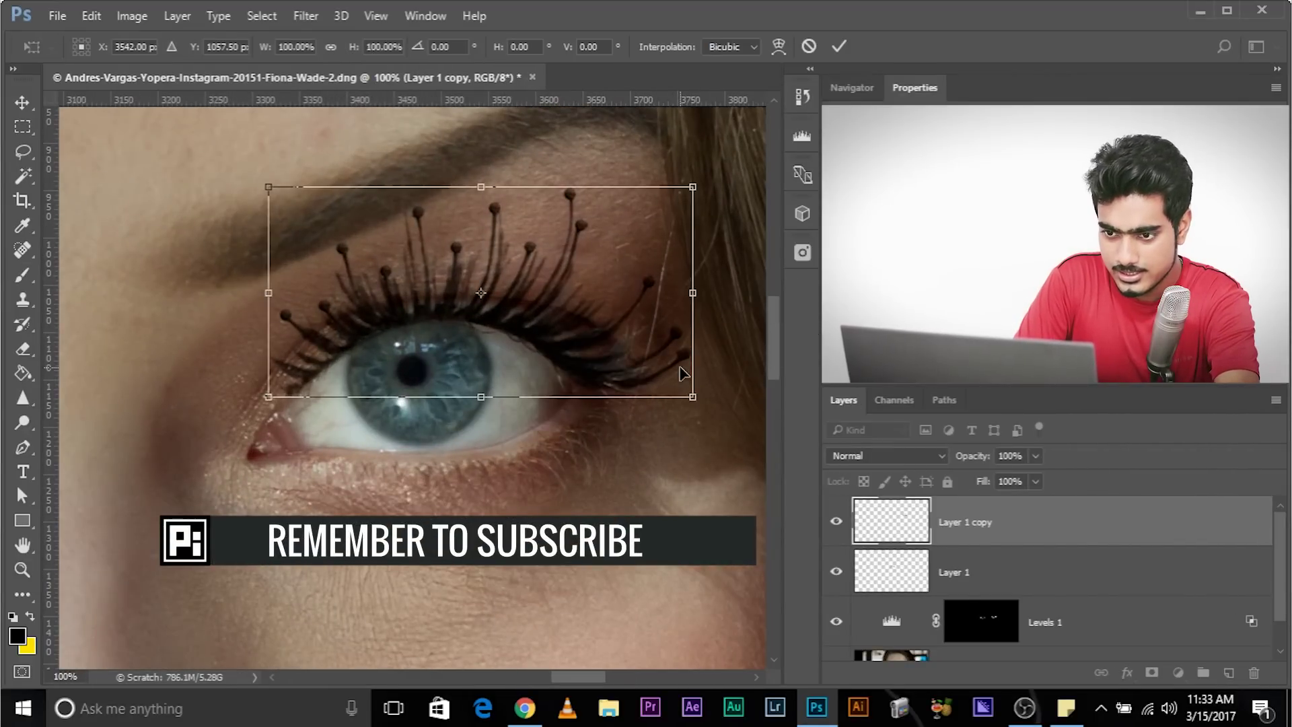
pyautogui.press('Return')
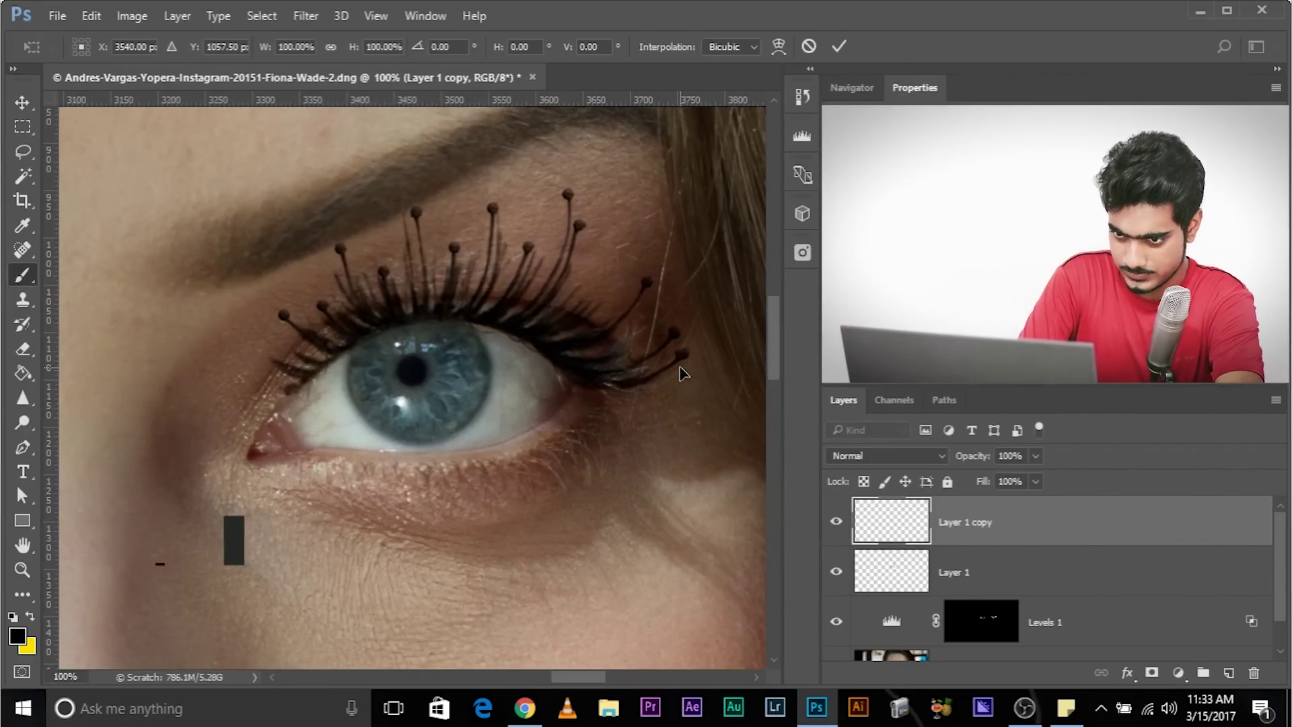
pyautogui.hotkey('ctrl', '-')
pyautogui.hotkey('ctrl', '-')
pyautogui.moveTo(374, 443); pyautogui.dragTo(585, 320)
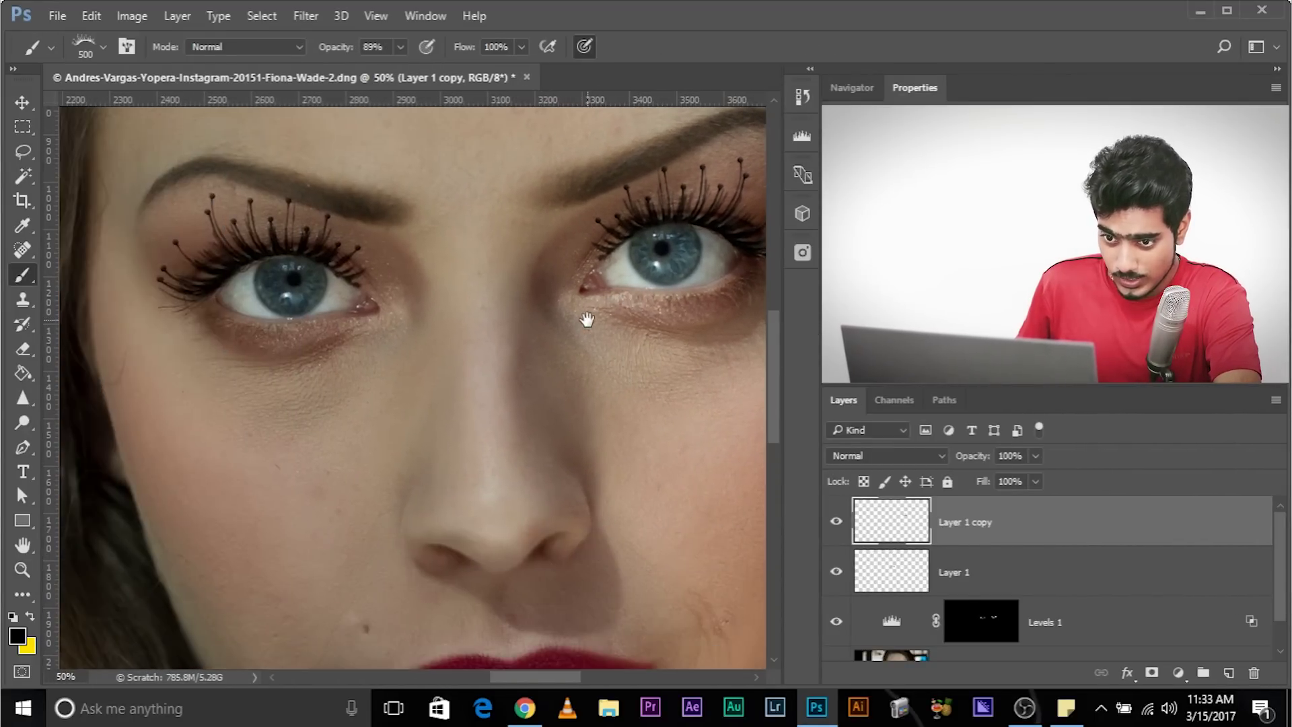
# Add a new layer above the eyelash copy and choose the 525 px lower-eyelash brush.
pyautogui.hotkey('ctrl', '+')
pyautogui.hotkey('ctrl', '+')
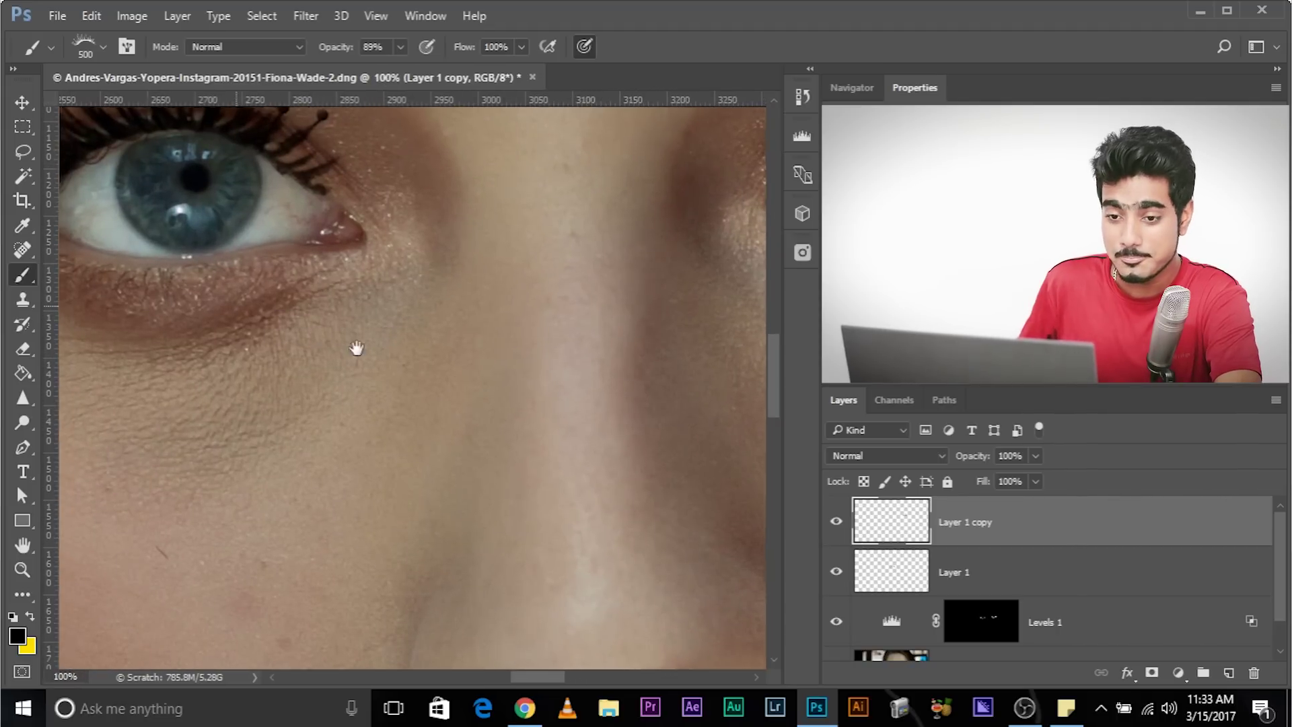
pyautogui.moveTo(154, 255); pyautogui.dragTo(464, 370)
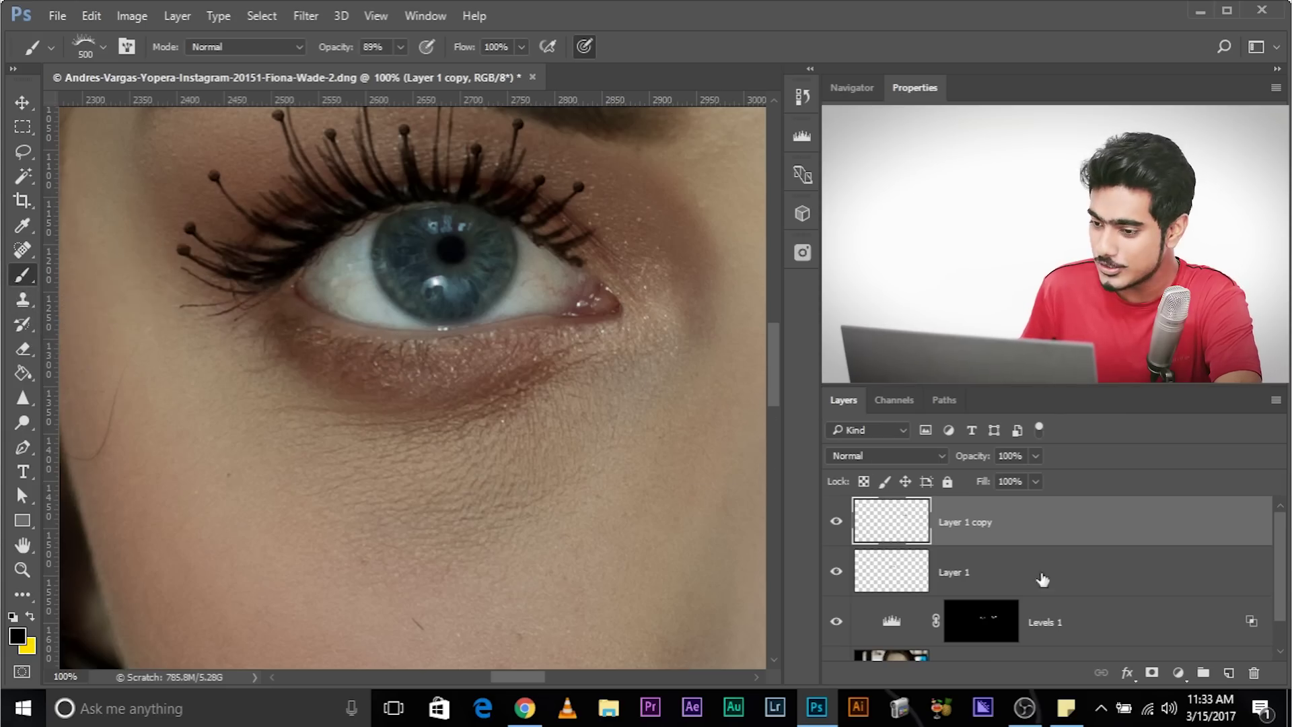
pyautogui.click(1229, 675)
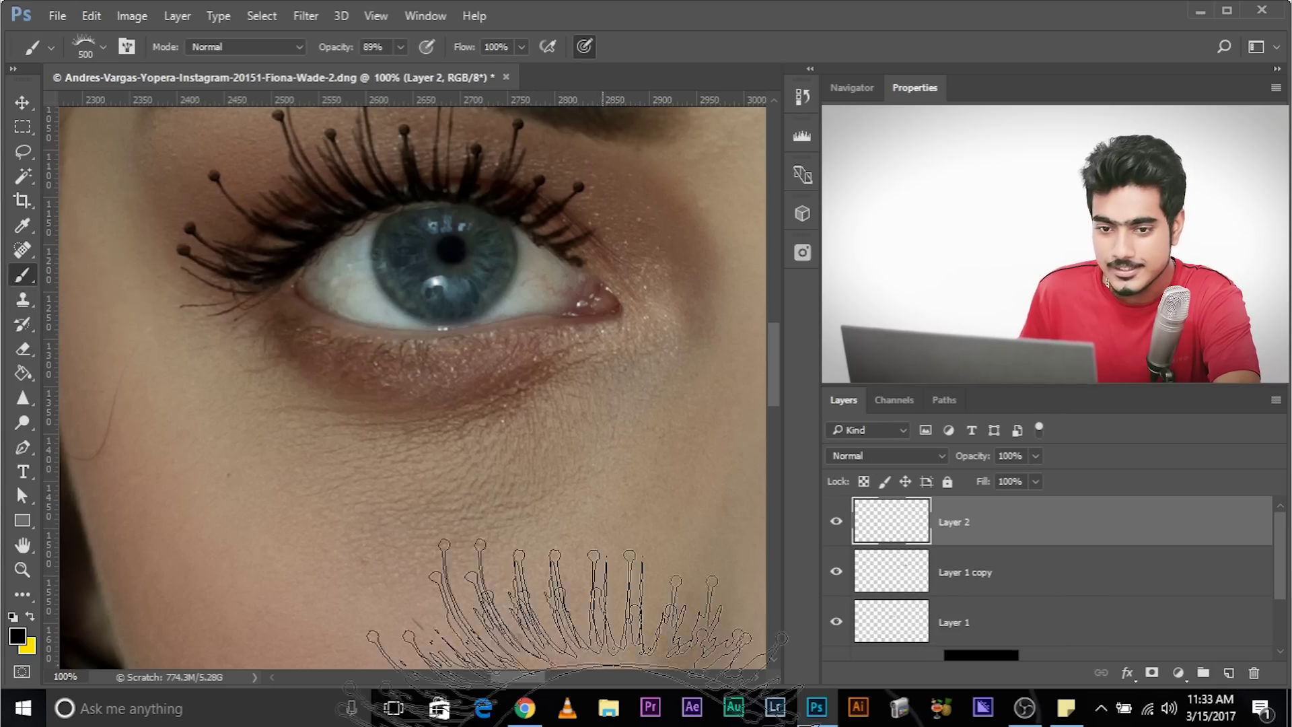
pyautogui.click(105, 43)
pyautogui.scroll(-2, 256, 316)
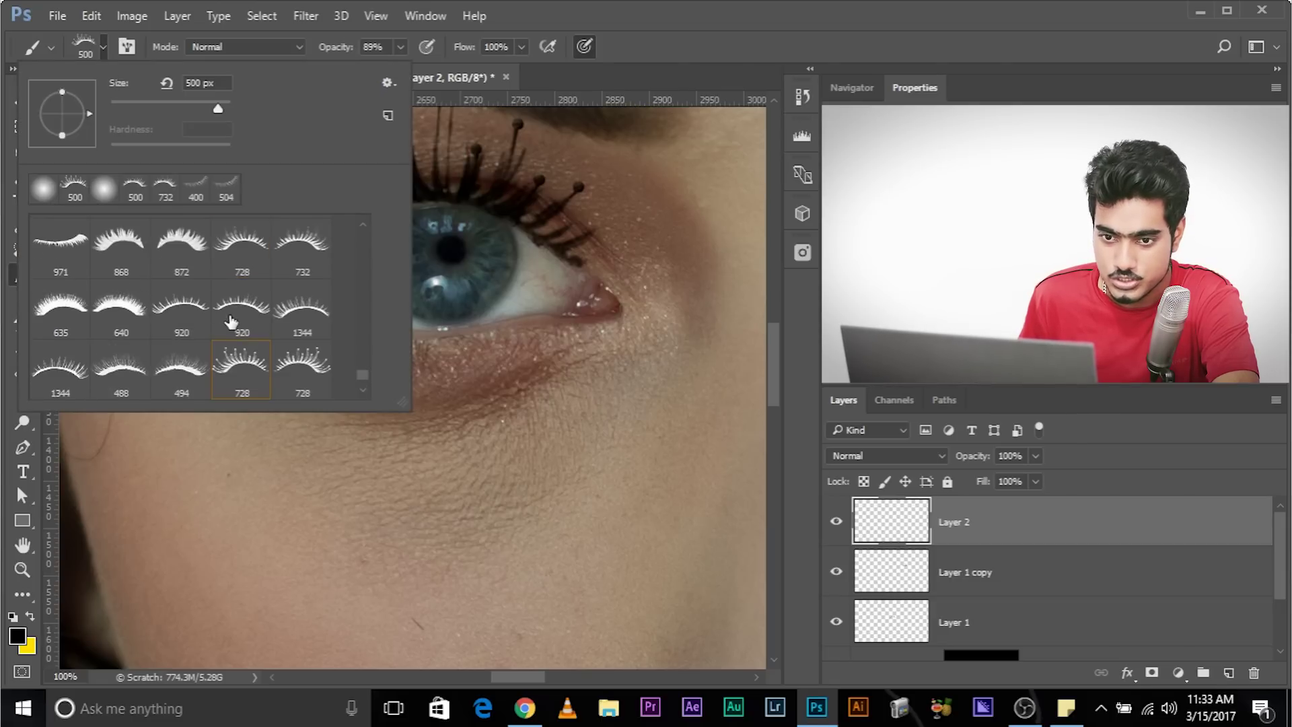
pyautogui.scroll(-3, 202, 323)
pyautogui.scroll(-2, 149, 334)
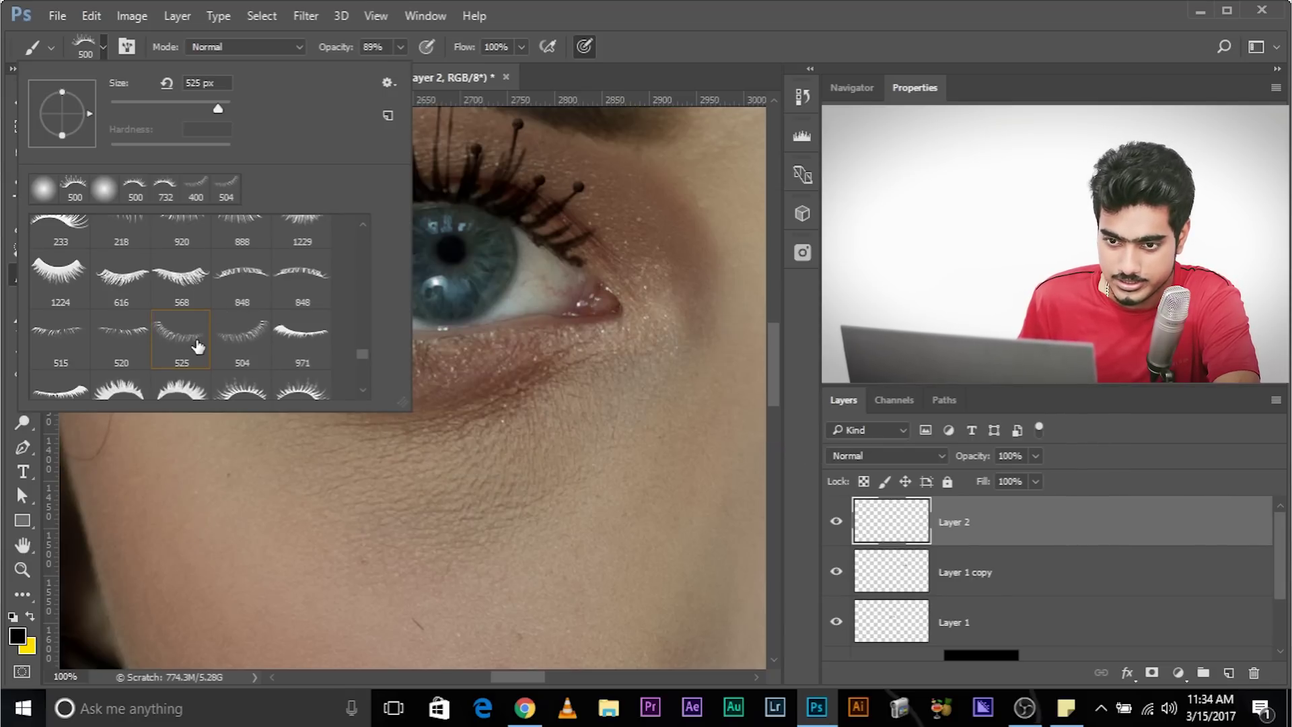
pyautogui.click(103, 47)
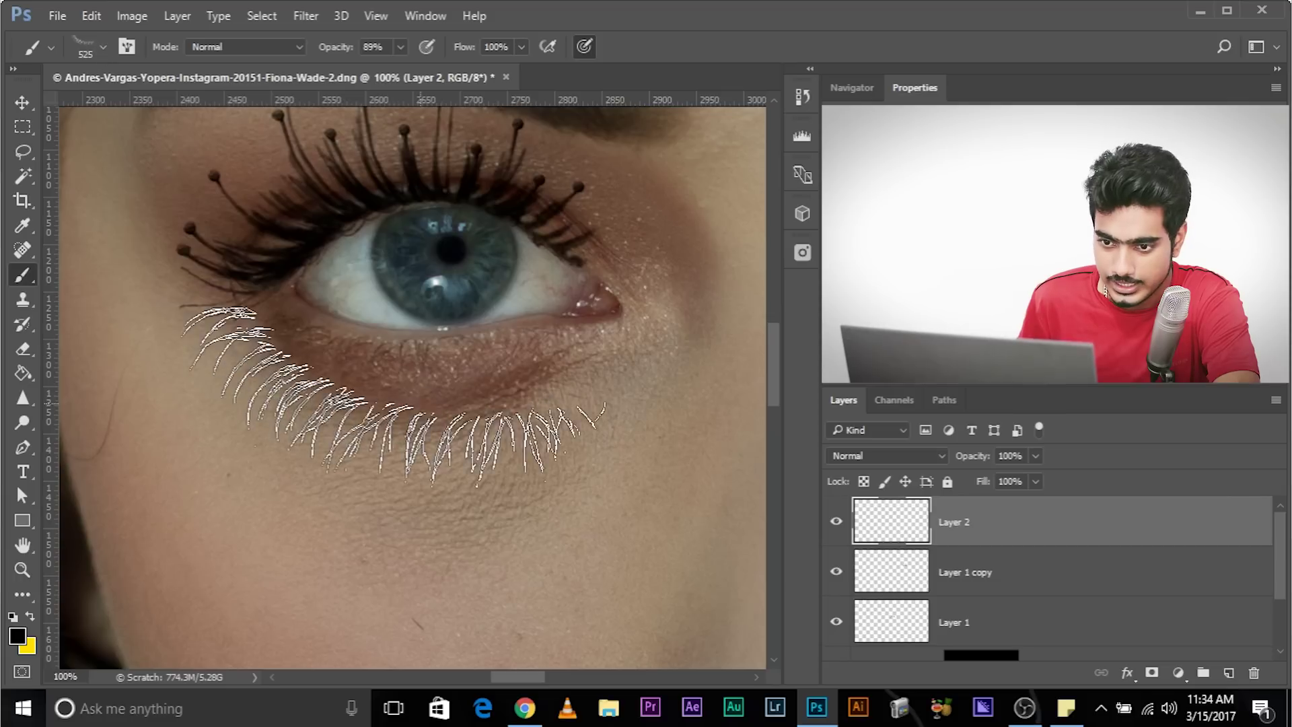
# Try stamping lower lashes beneath the first eye with the brush reduced to 300 px.
pyautogui.moveTo(422, 401)
pyautogui.mouseDown()
pyautogui.moveTo(363, 386)
pyautogui.moveTo(484, 406)
pyautogui.mouseUp()
pyautogui.hotkey('ctrl', '+')
pyautogui.press('[')
pyautogui.press('[')
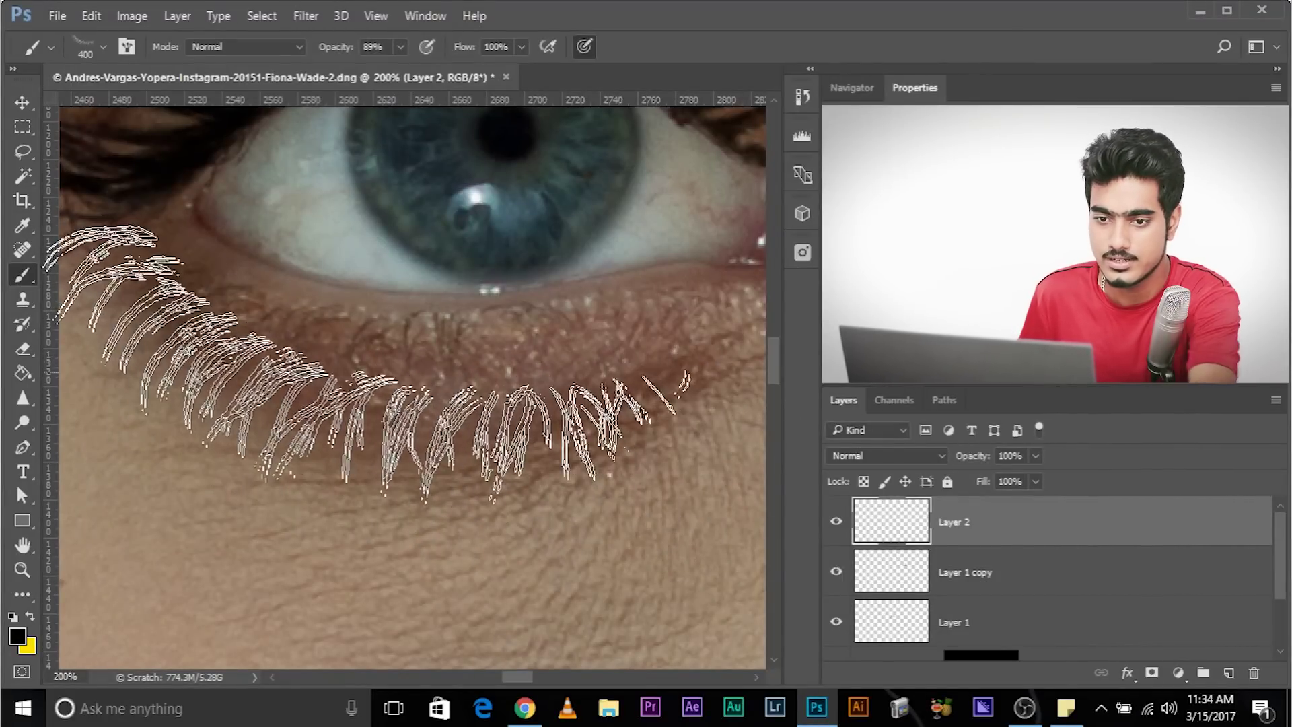
pyautogui.press('[')
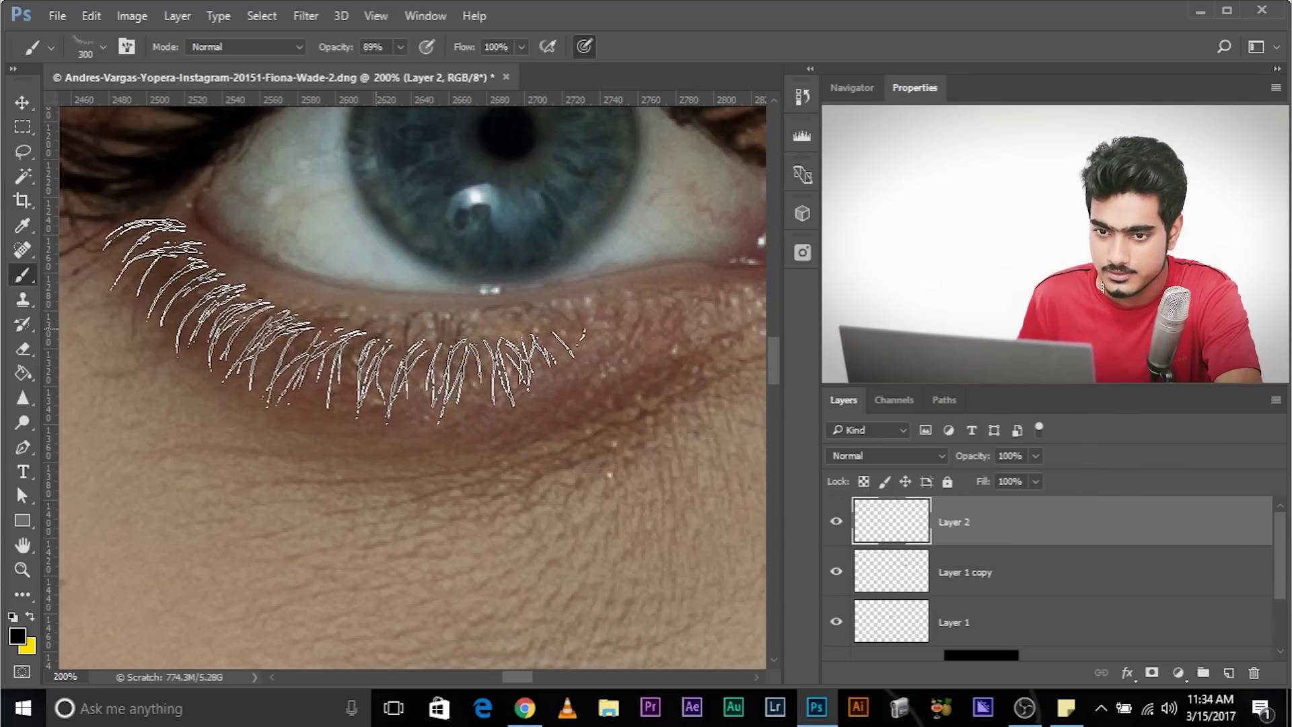
pyautogui.hotkey('ctrl', '-')
pyautogui.hotkey('ctrl', '-')
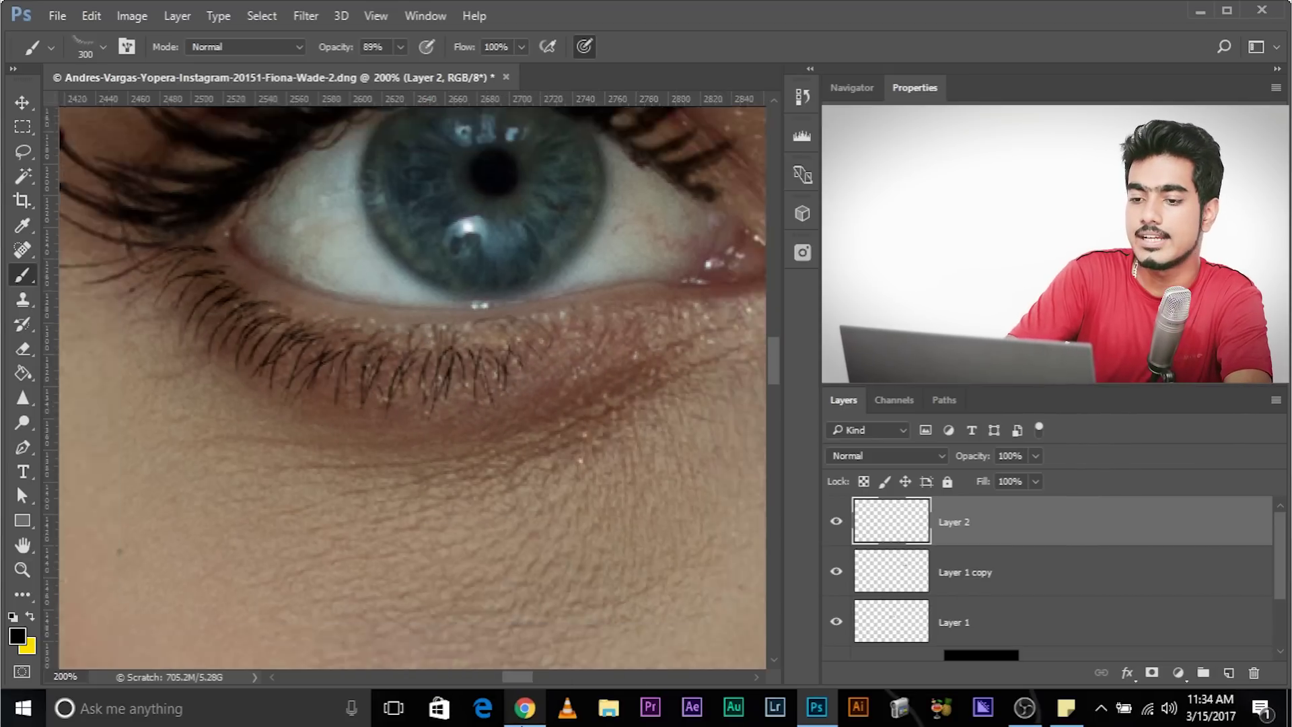
# Stamp a larger row of black lower lashes on Layer 2 along the first eye's lower lid.
pyautogui.hotkey('ctrl', '+')
pyautogui.hotkey('ctrl', '+')
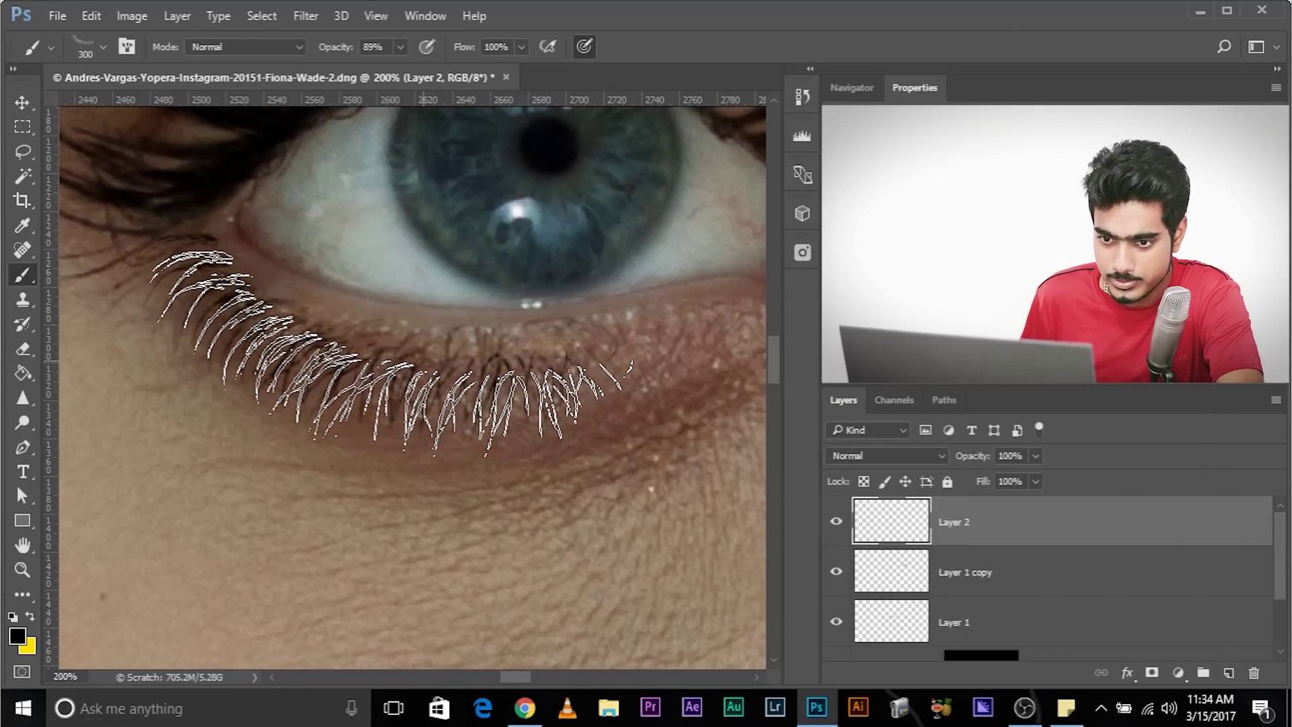
pyautogui.click(391, 353)
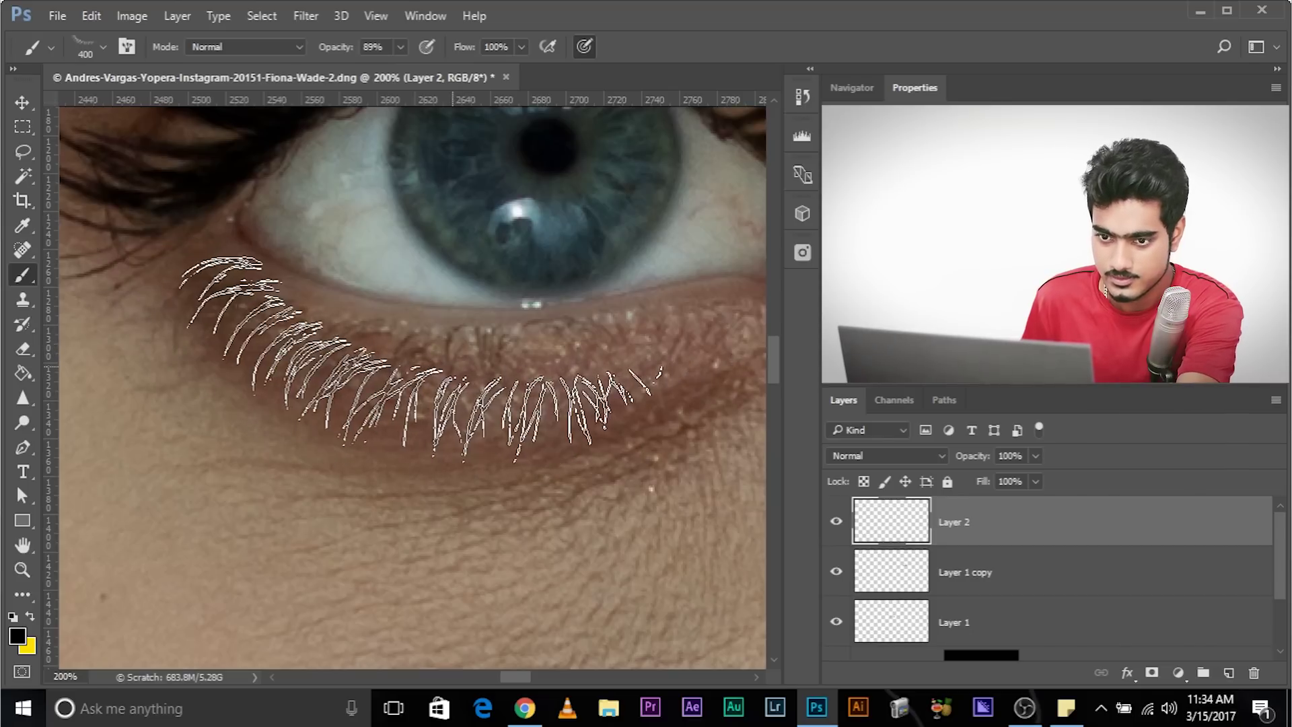
pyautogui.click(403, 363)
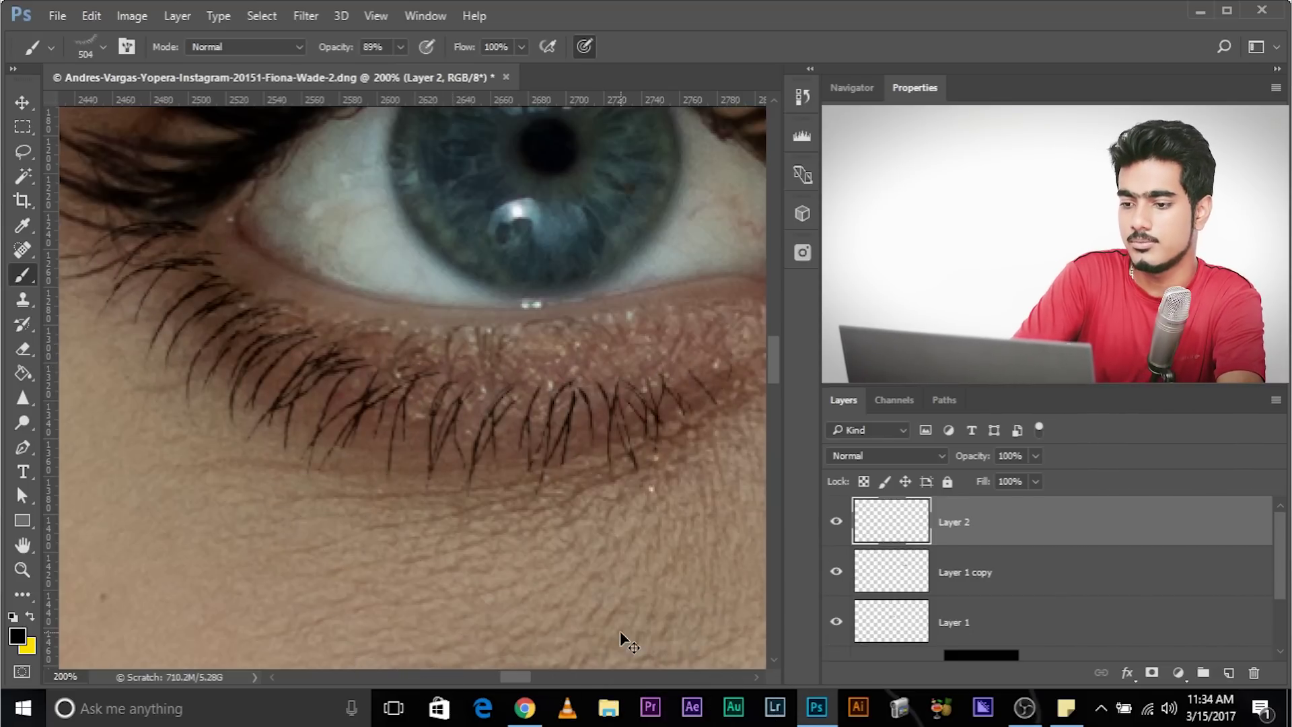
pyautogui.hotkey('ctrl', '-')
pyautogui.hotkey('ctrl', '-')
pyautogui.hotkey('ctrl', '+')
pyautogui.hotkey('ctrl', '+')
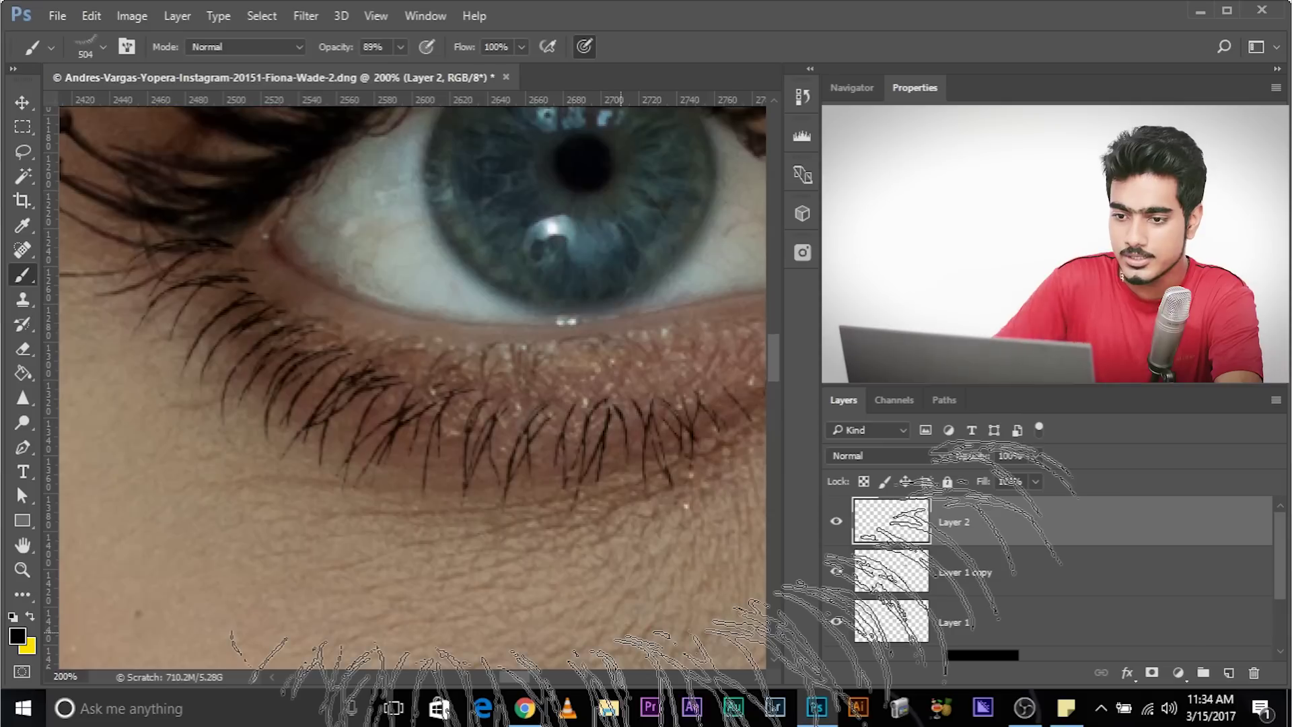
# Rotate the lower lashes by about -9.6° around a pivot at the outer corner of the eye and apply it.
pyautogui.hotkey('ctrl', 't')
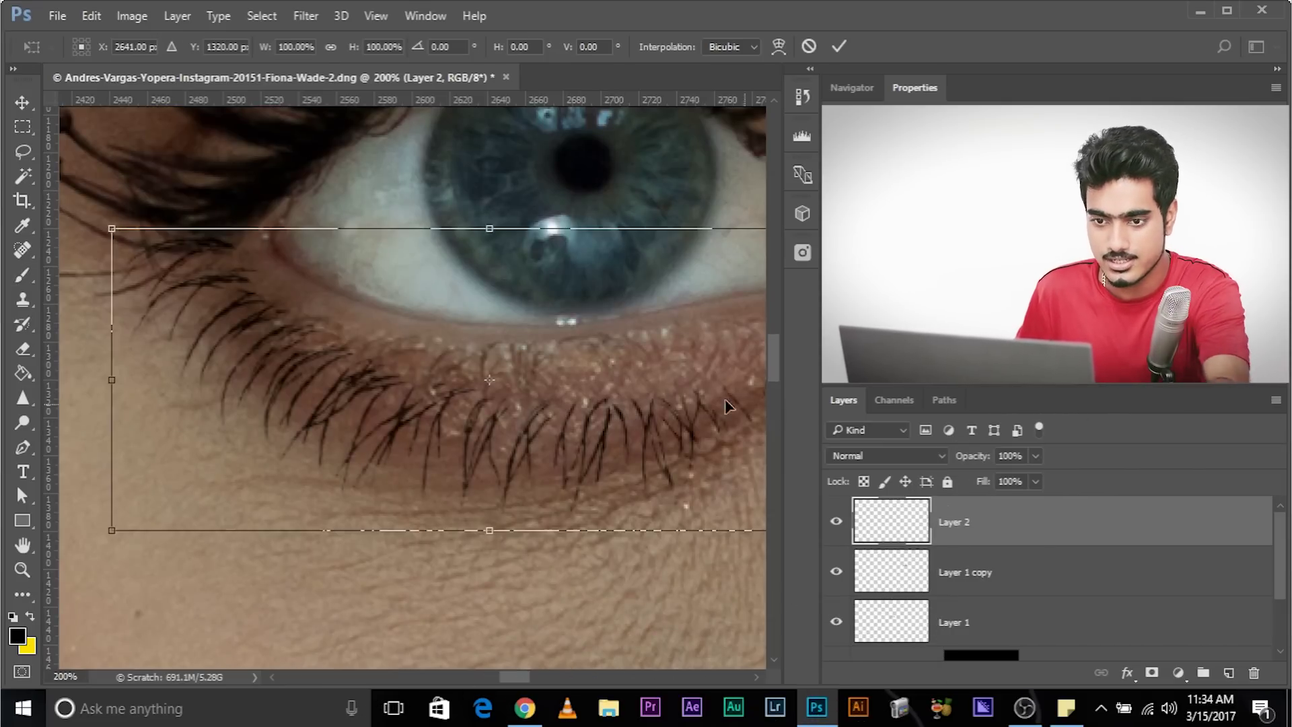
pyautogui.moveTo(489, 379); pyautogui.dragTo(238, 278)
pyautogui.press('space')
pyautogui.moveTo(447, 484); pyautogui.dragTo(239, 467)
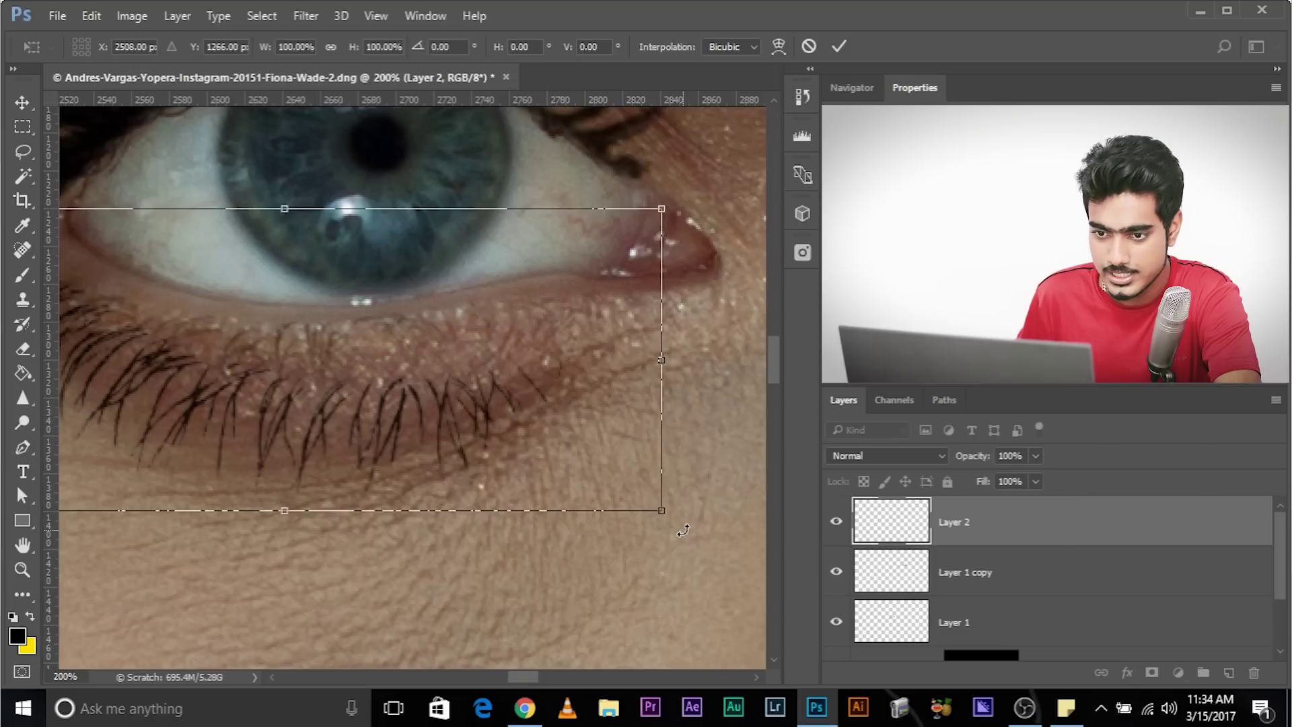
pyautogui.moveTo(683, 531); pyautogui.dragTo(712, 414)
pyautogui.press('space')
pyautogui.moveTo(376, 405); pyautogui.dragTo(422, 429)
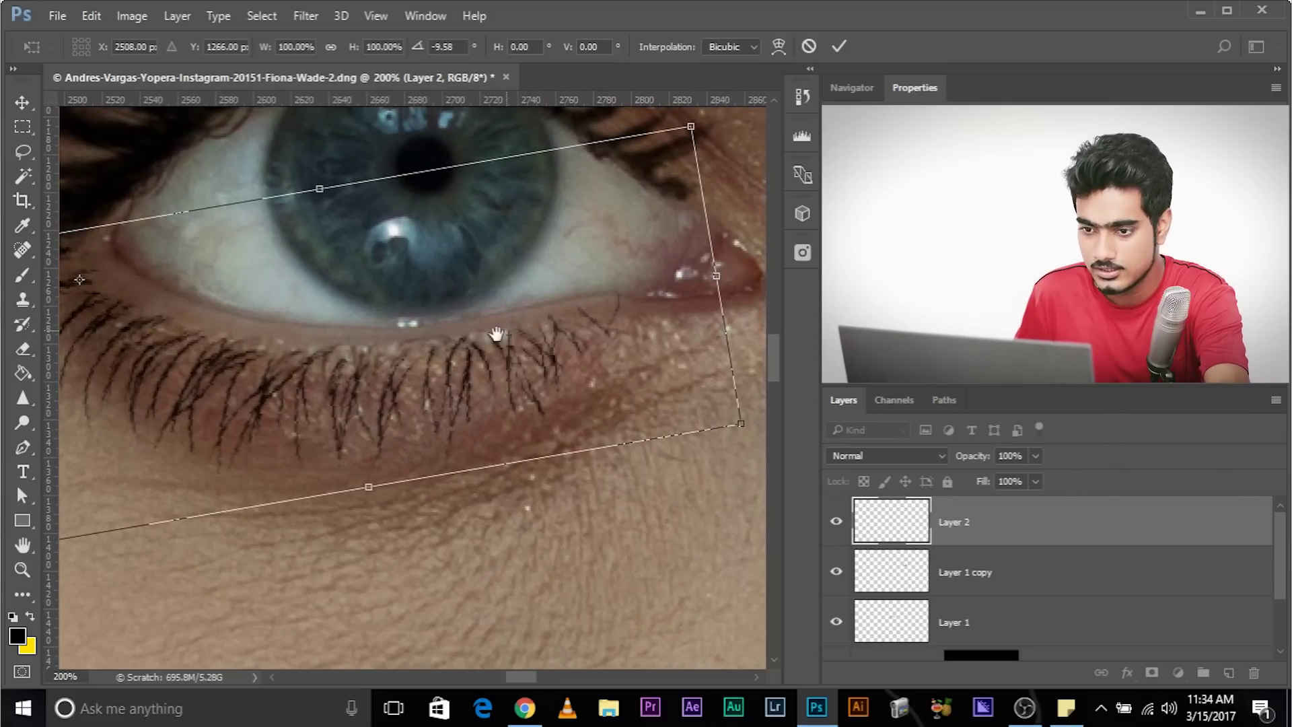
pyautogui.press('Return')
pyautogui.press('b')
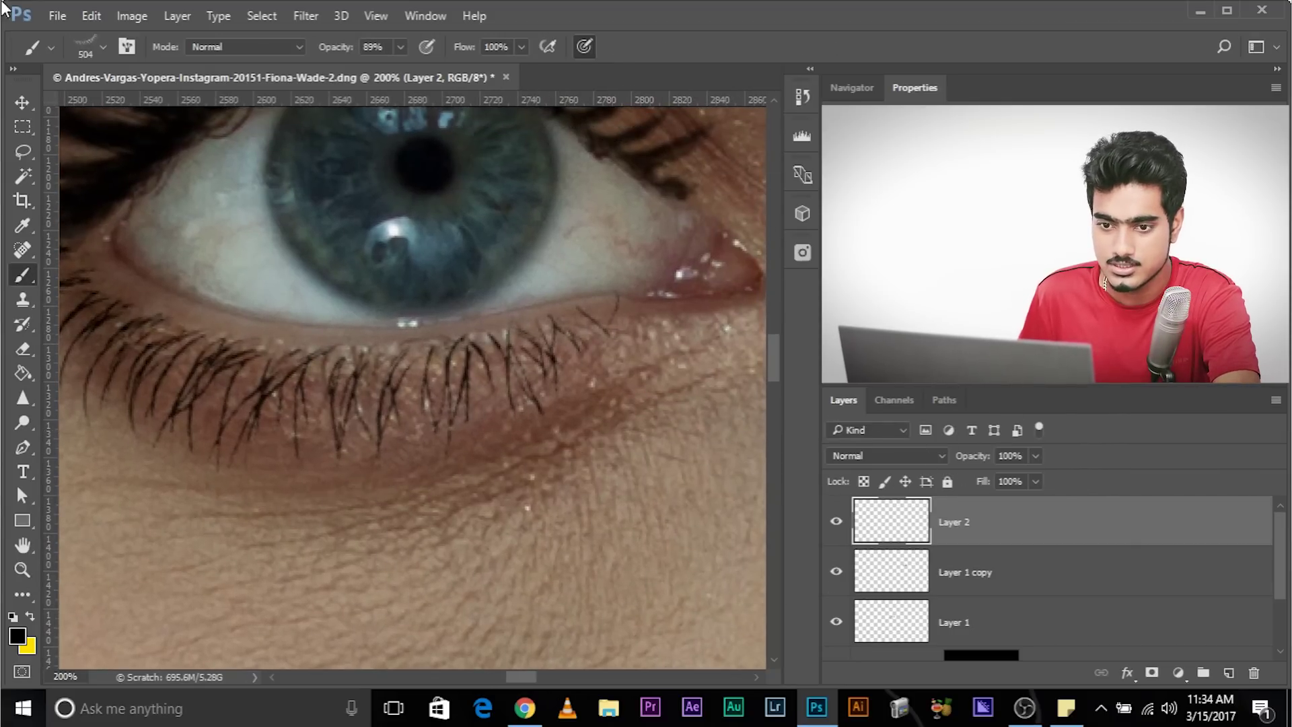
# Start Puppet Warp on the lower lashes with the mesh shown, and pin and lower the innermost lashes.
pyautogui.click(95, 21)
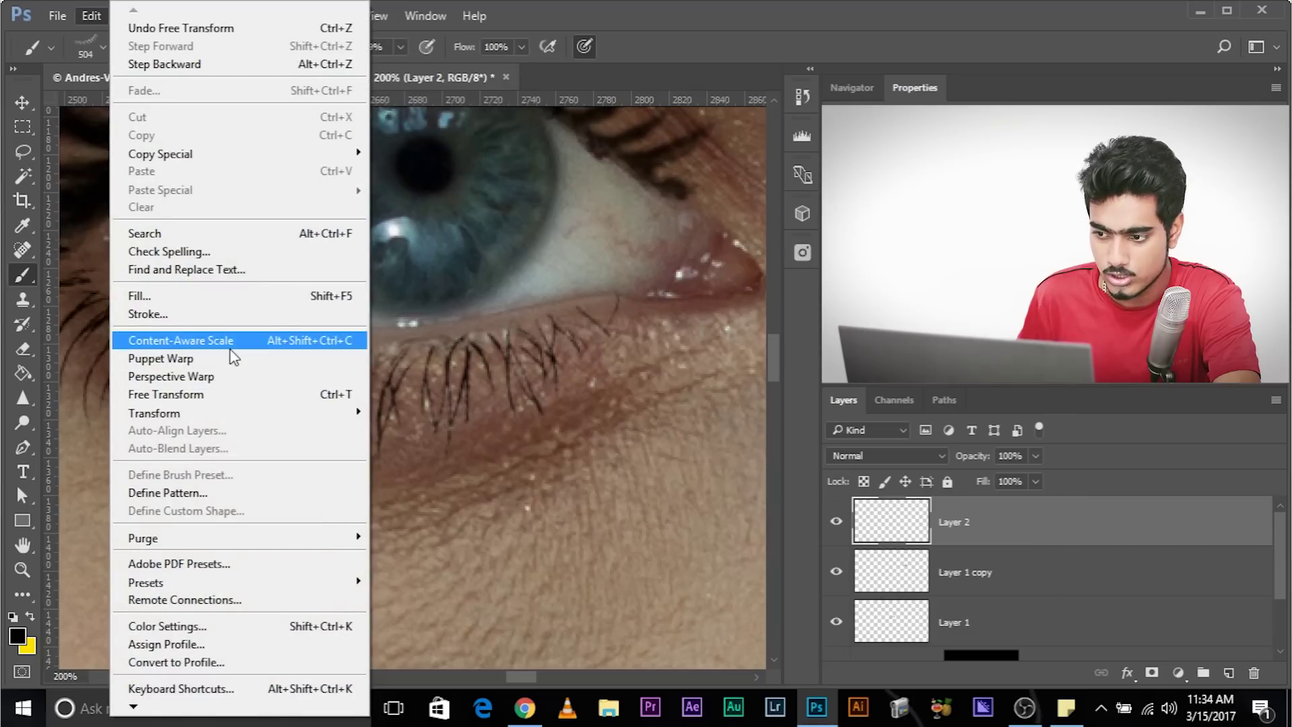
pyautogui.click(162, 358)
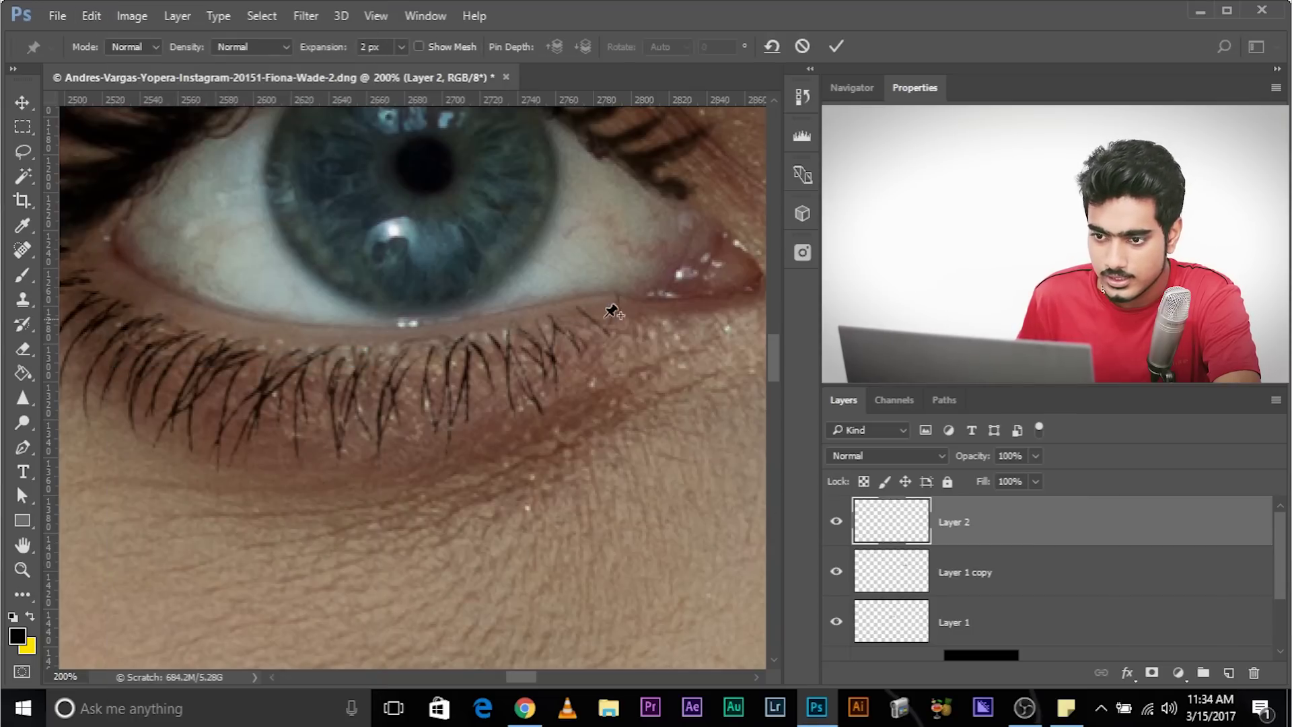
pyautogui.click(426, 44)
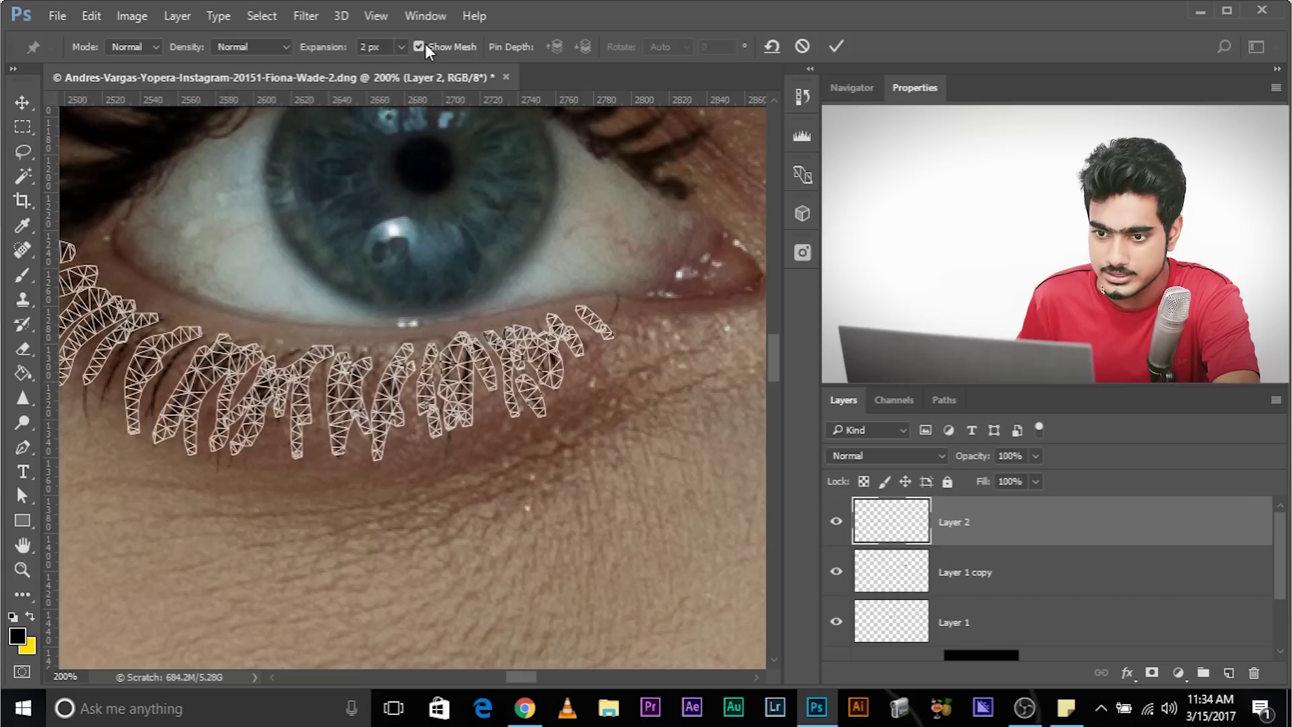
pyautogui.click(584, 311)
pyautogui.moveTo(584, 311); pyautogui.dragTo(589, 339)
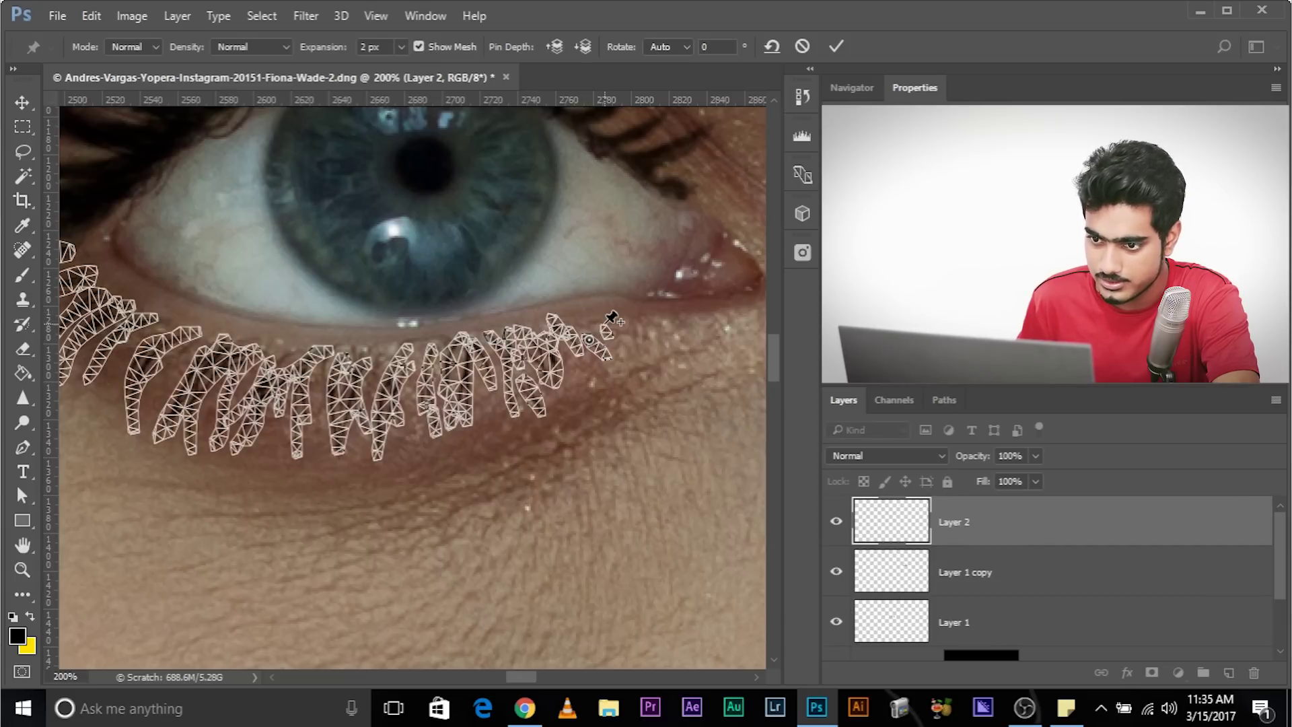
pyautogui.moveTo(605, 329); pyautogui.dragTo(613, 350)
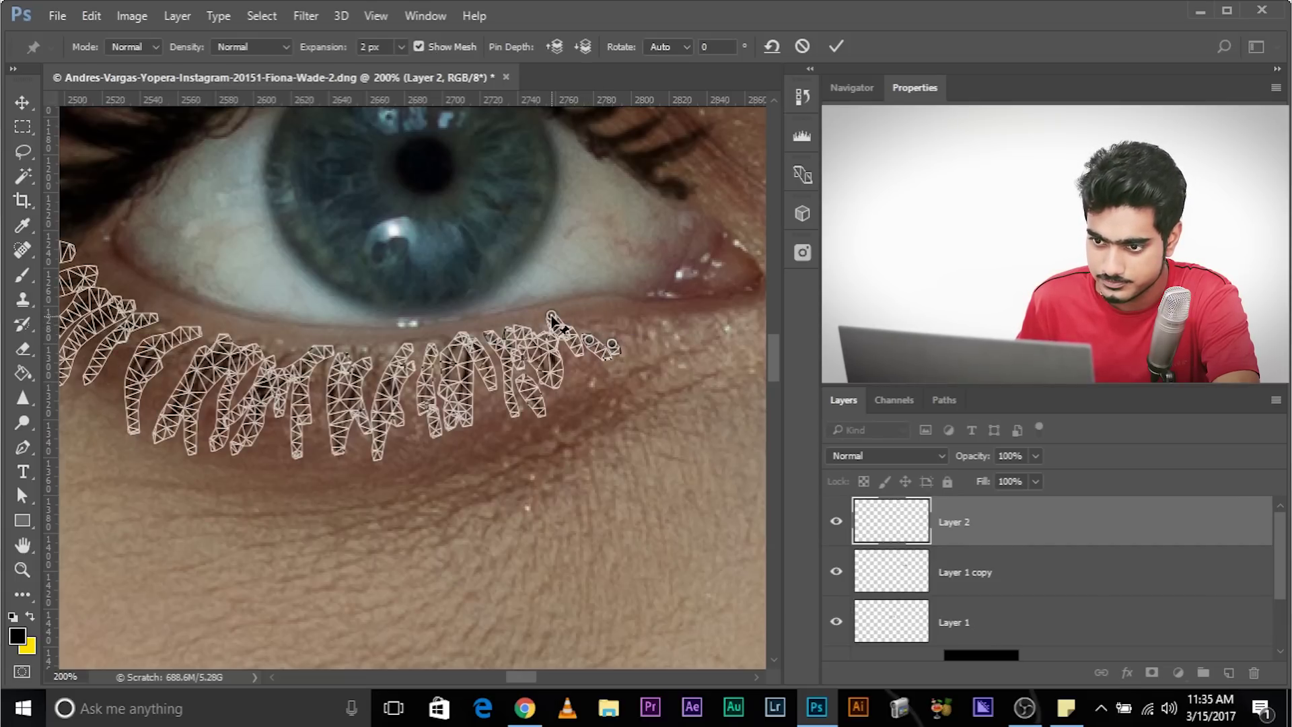
# Pin and adjust the roots of the neighbouring lower lashes toward the middle of the lid, and apply the warp.
pyautogui.moveTo(553, 321); pyautogui.dragTo(457, 347)
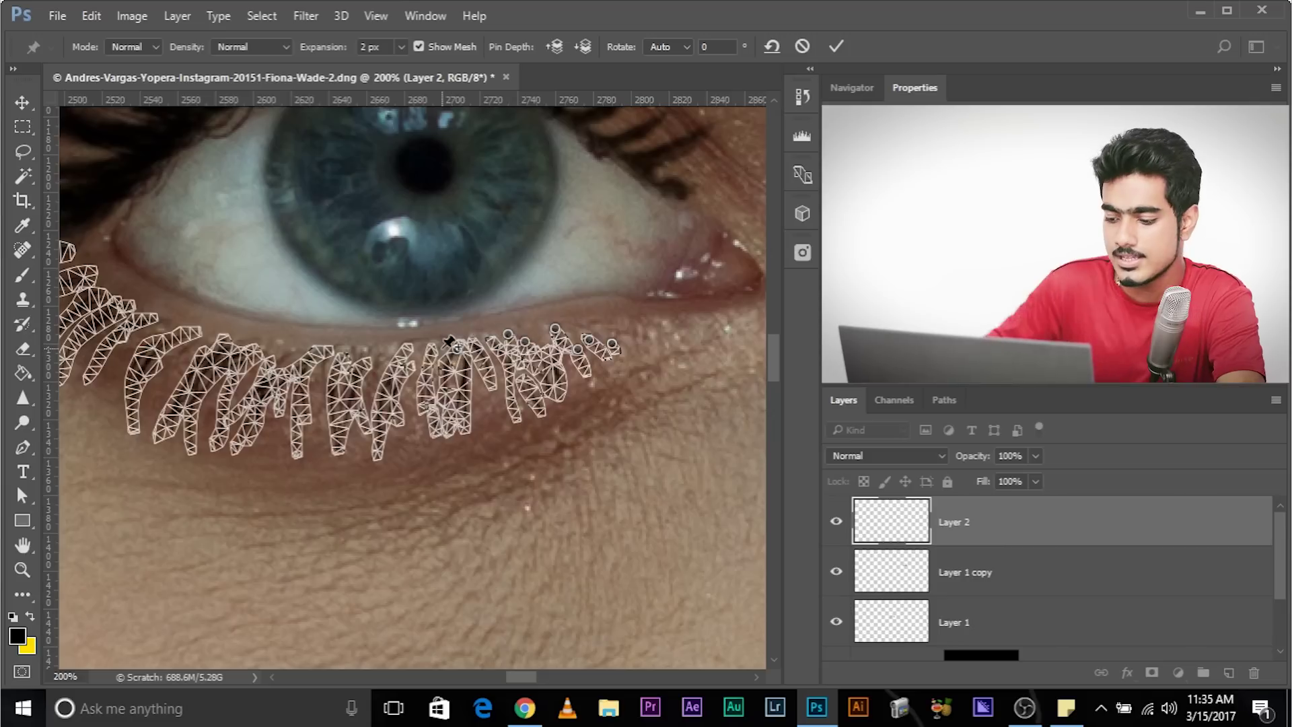
pyautogui.press('Return')
pyautogui.press('b')
pyautogui.moveTo(301, 473); pyautogui.dragTo(267, 483)
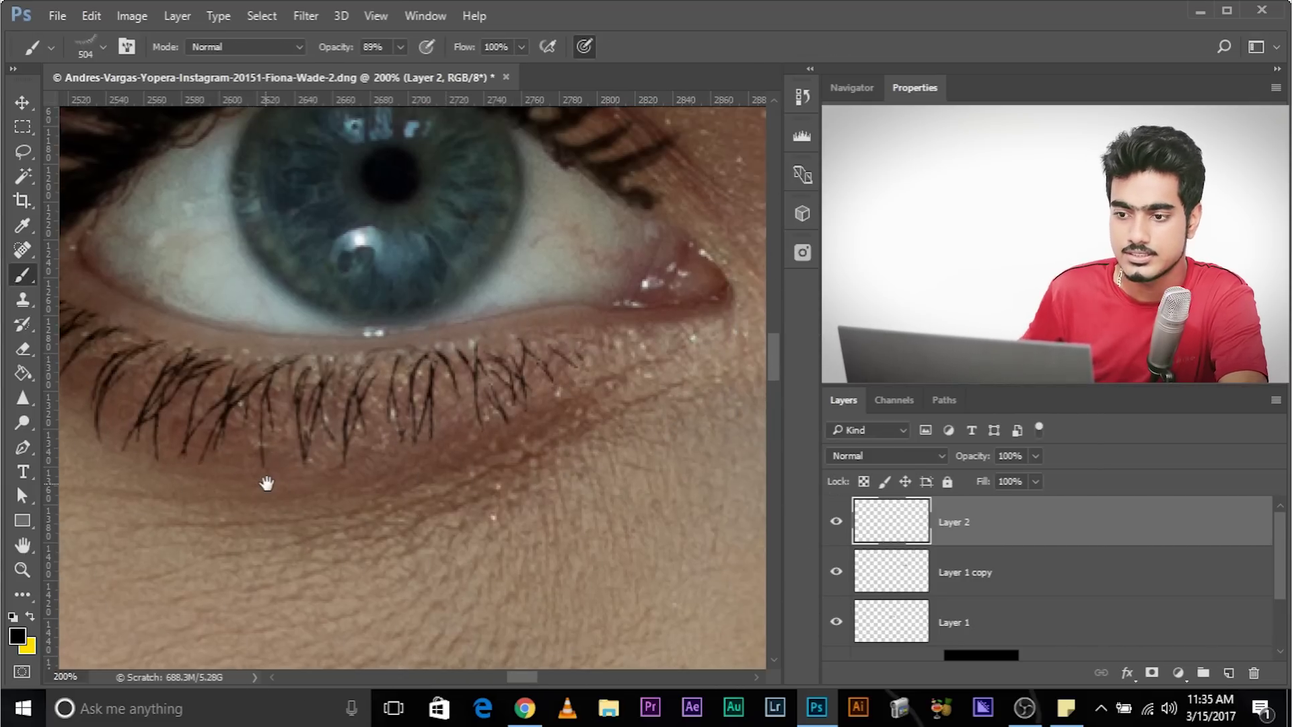
# Duplicate the lower-lash layer.
pyautogui.hotkey('ctrl', '-')
pyautogui.hotkey('ctrl', '-')
pyautogui.hotkey('ctrl', '+')
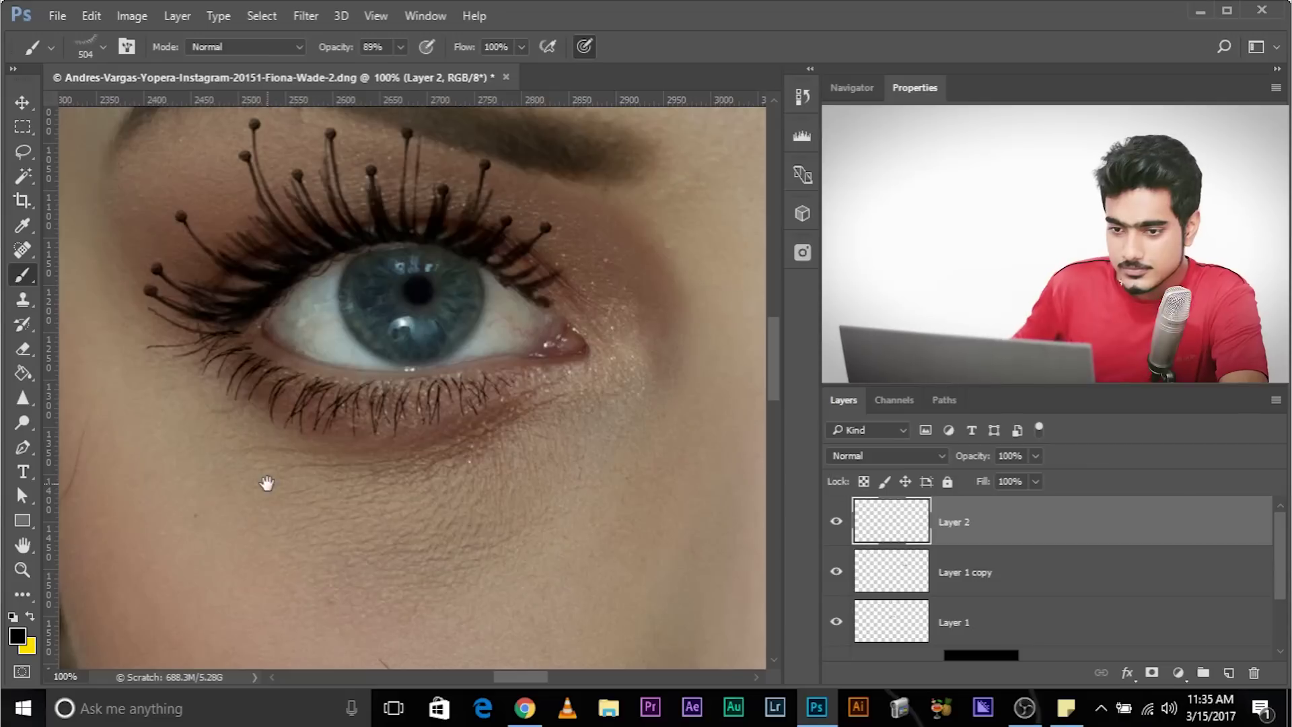
pyautogui.moveTo(1039, 520); pyautogui.dragTo(1229, 672)
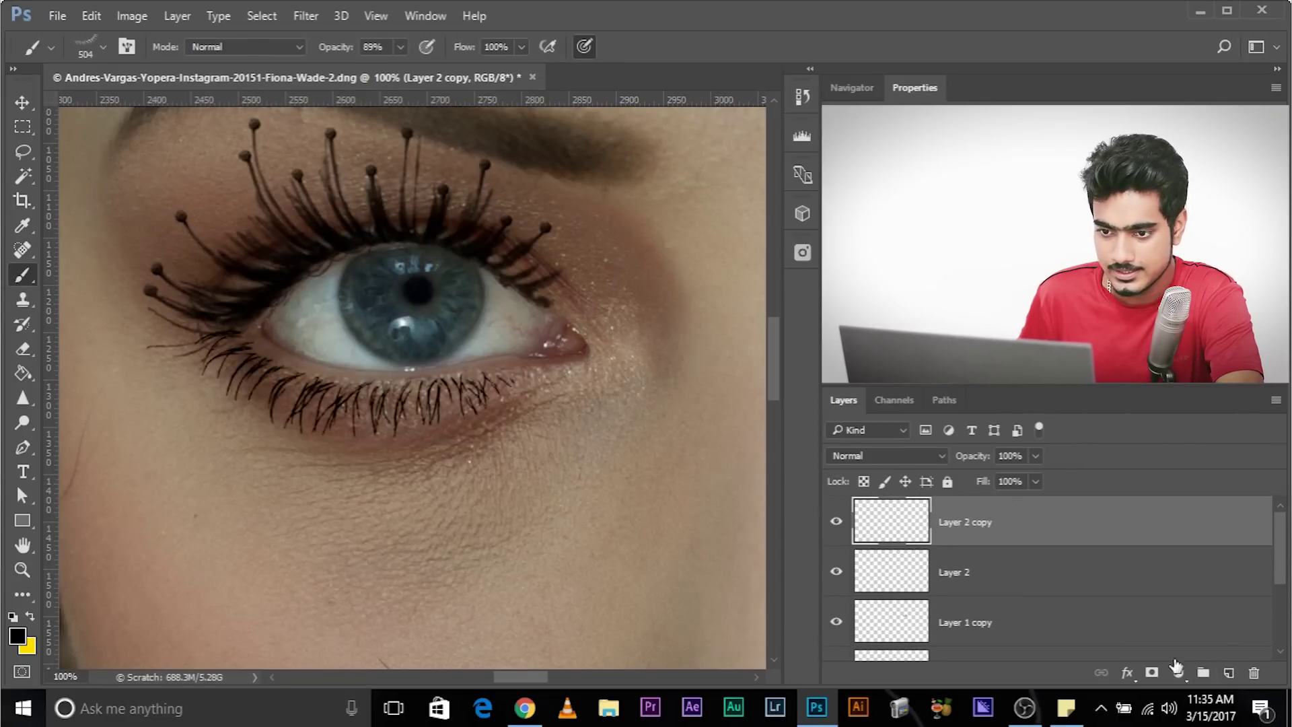
# Flip the duplicated lower lashes horizontally and move them across the face to the lower lid of the other eye.
pyautogui.press('v')
pyautogui.hotkey('ctrl', 't')
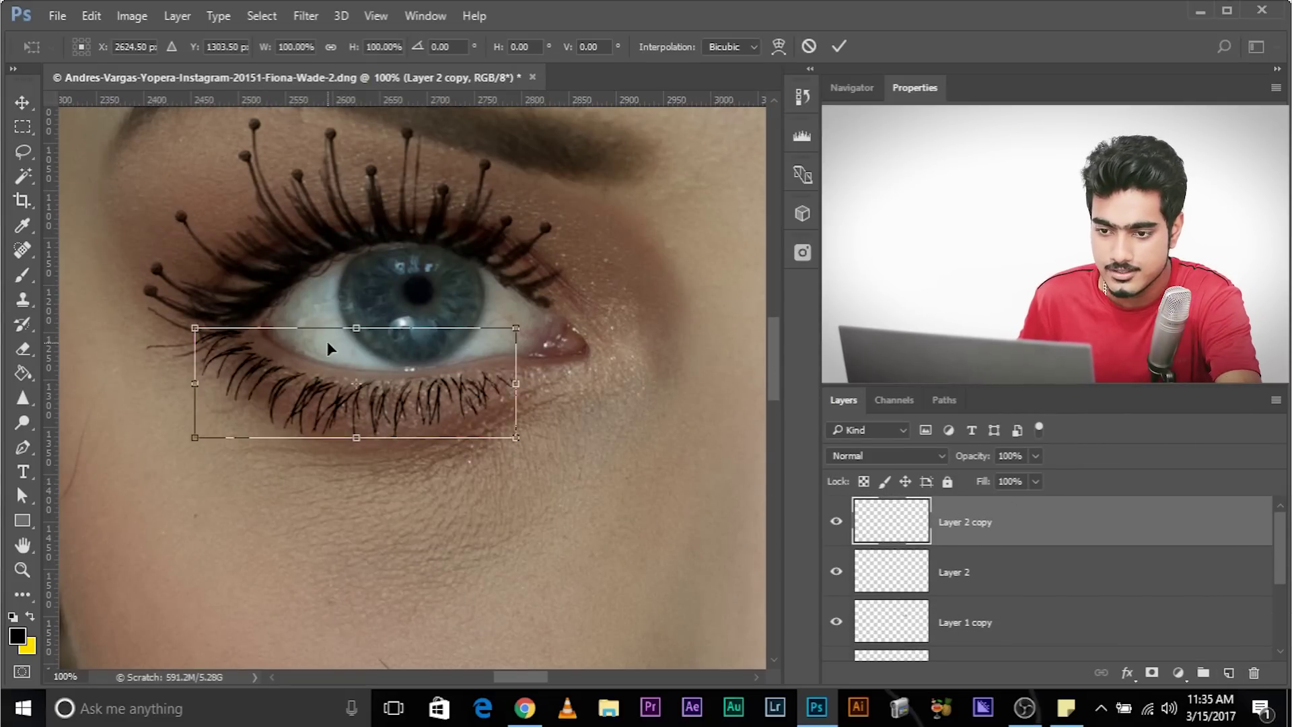
pyautogui.rightClick(330, 348)
pyautogui.click(451, 629)
pyautogui.moveTo(561, 369); pyautogui.dragTo(296, 381)
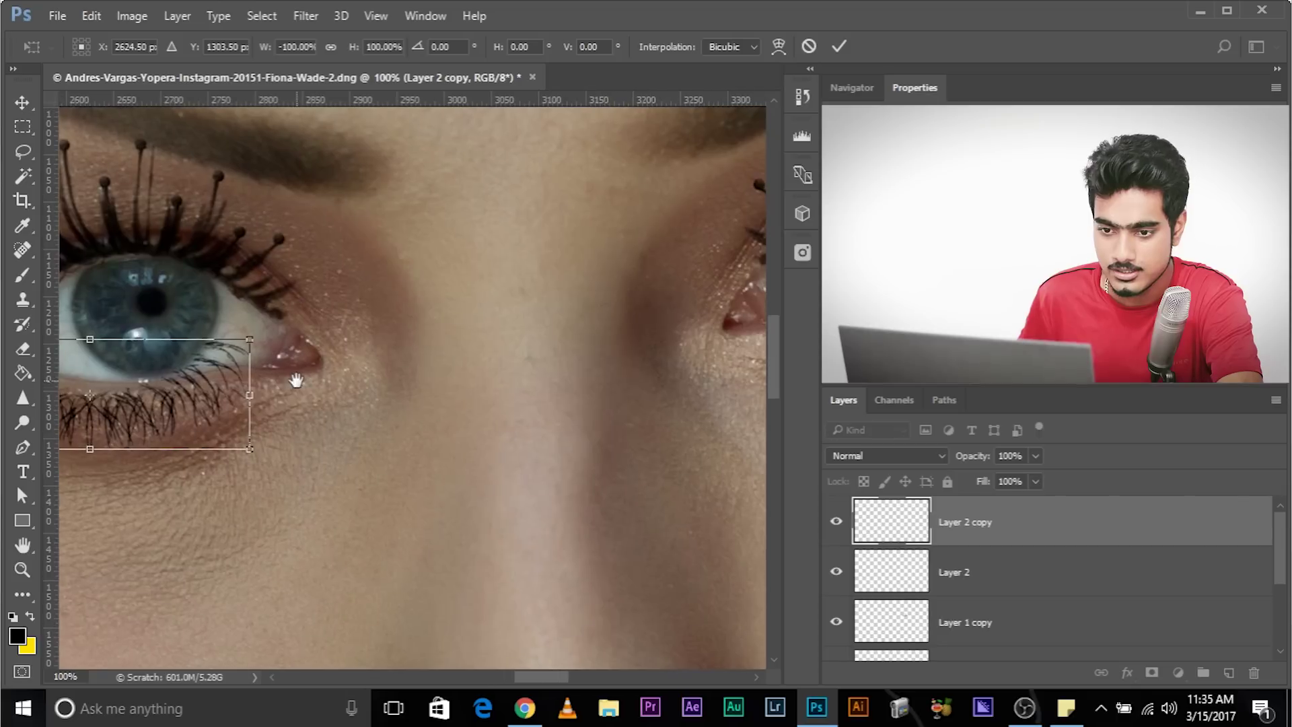
pyautogui.moveTo(205, 391); pyautogui.dragTo(623, 398)
pyautogui.moveTo(562, 530); pyautogui.dragTo(127, 479)
pyautogui.moveTo(120, 380); pyautogui.dragTo(653, 324)
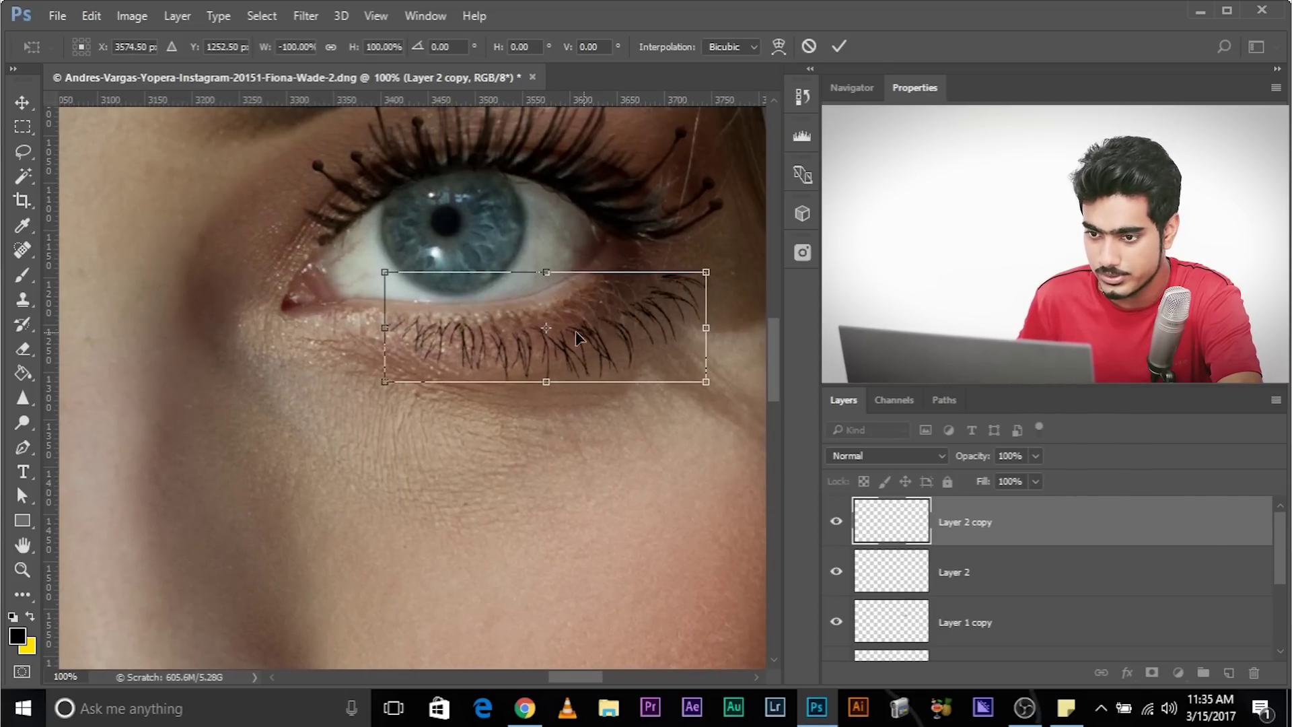
# Align the mirrored lower lashes with the second eye's lower lid, rotate them by about -10.7° and apply the transform.
pyautogui.moveTo(578, 337); pyautogui.dragTo(404, 324)
pyautogui.moveTo(714, 380); pyautogui.dragTo(738, 323)
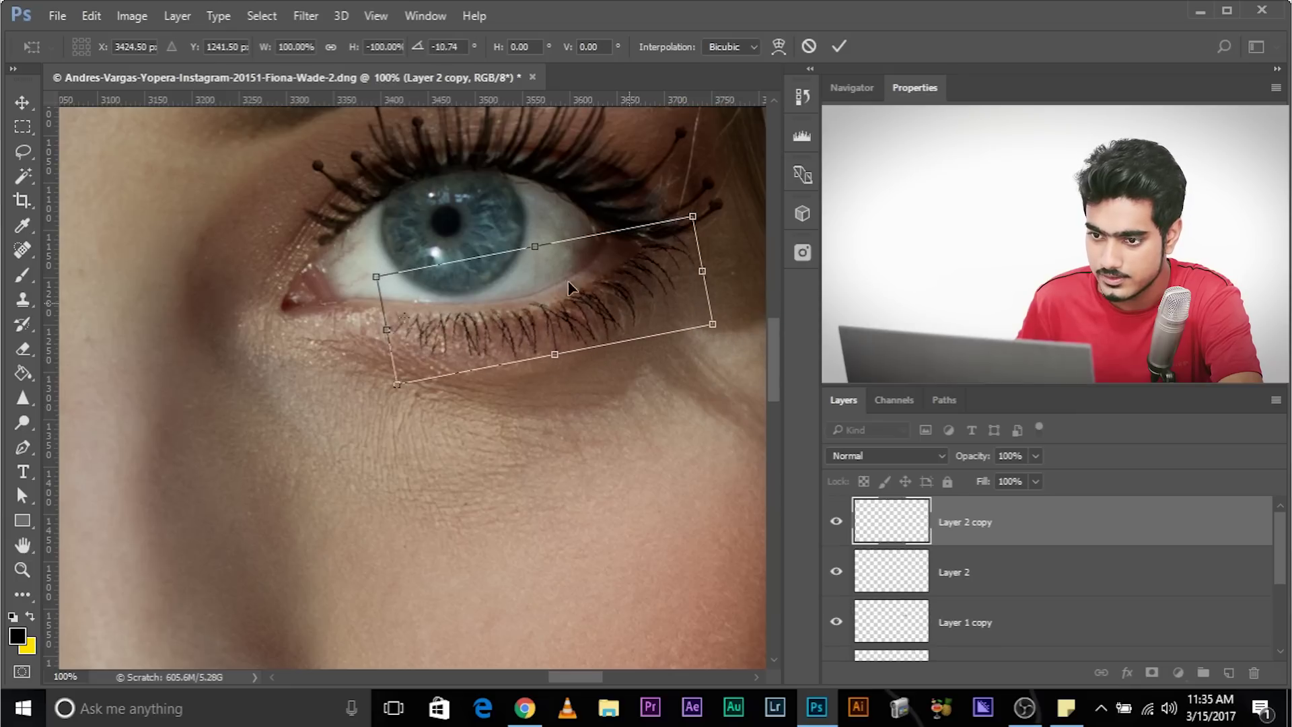
pyautogui.moveTo(569, 287); pyautogui.dragTo(563, 292)
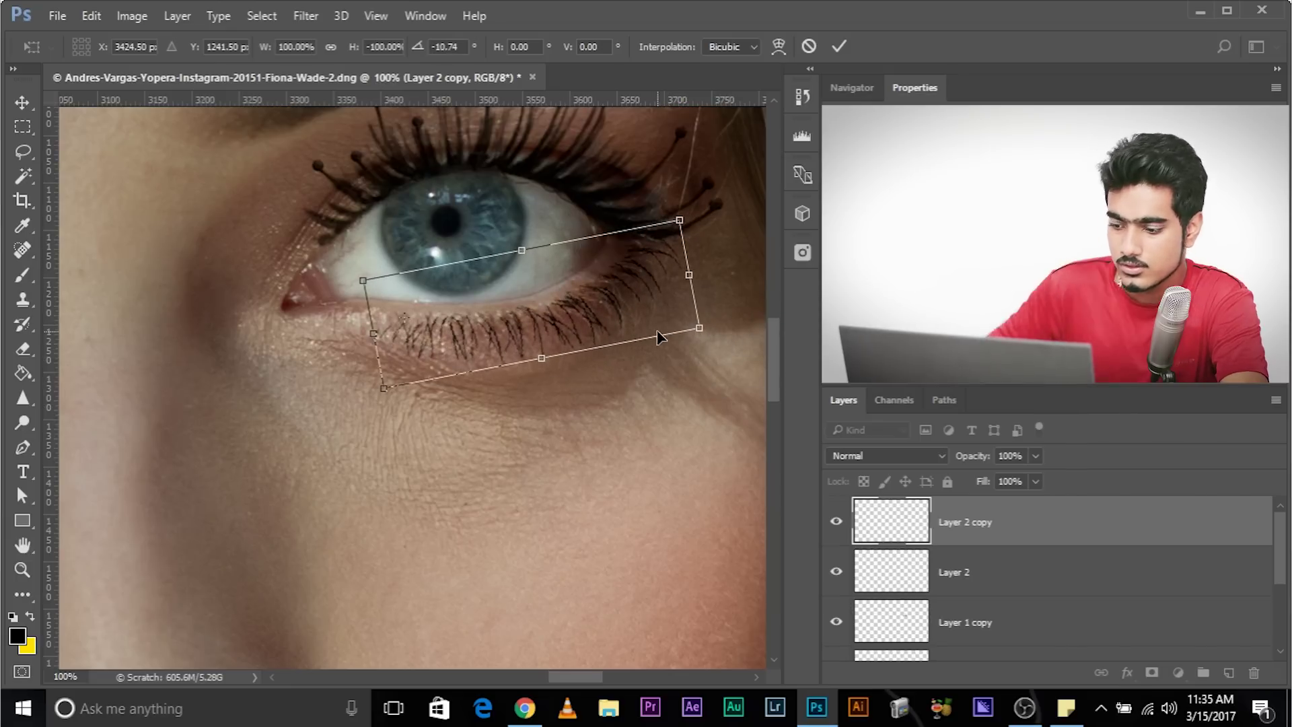
pyautogui.press('Return')
# Examine the lashes on both eyes against the whole portrait and close up.
pyautogui.hotkey('ctrl', '-')
pyautogui.hotkey('ctrl', '-')
pyautogui.hotkey('ctrl', '-')
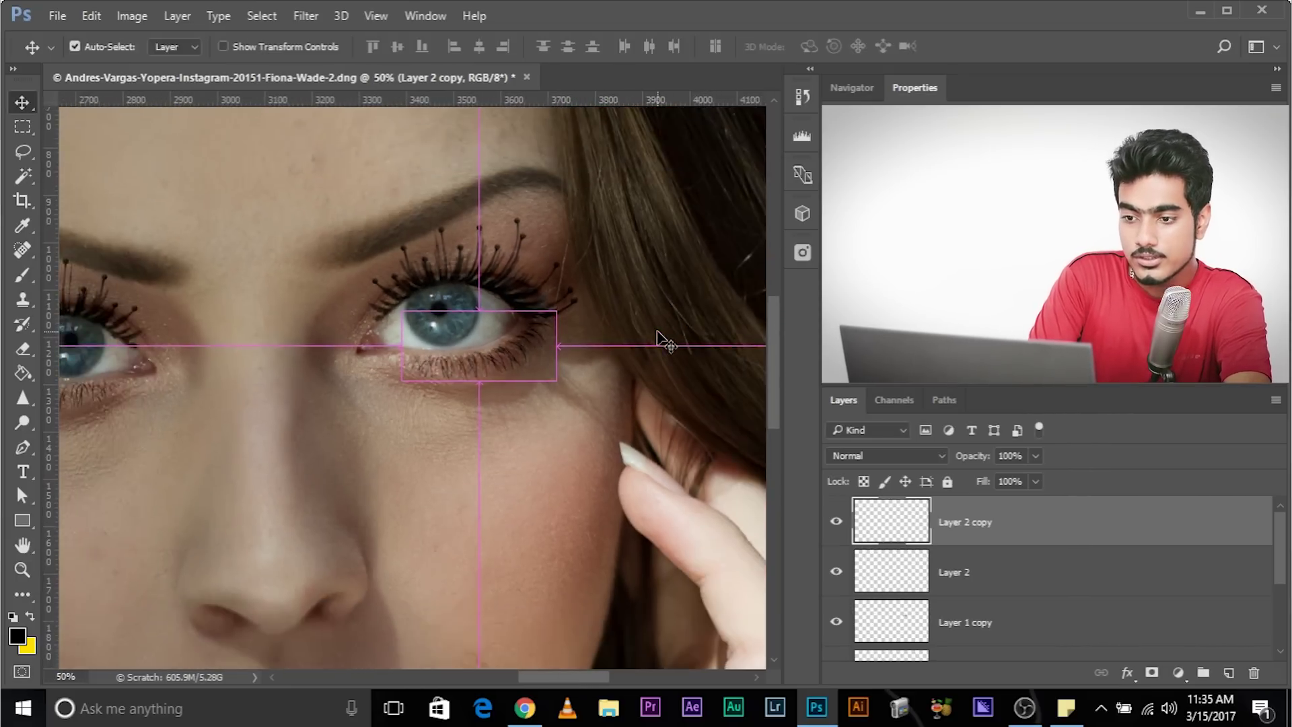
pyautogui.hotkey('ctrl', '-')
pyautogui.hotkey('ctrl', '-')
pyautogui.hotkey('ctrl', '+')
pyautogui.hotkey('ctrl', '+')
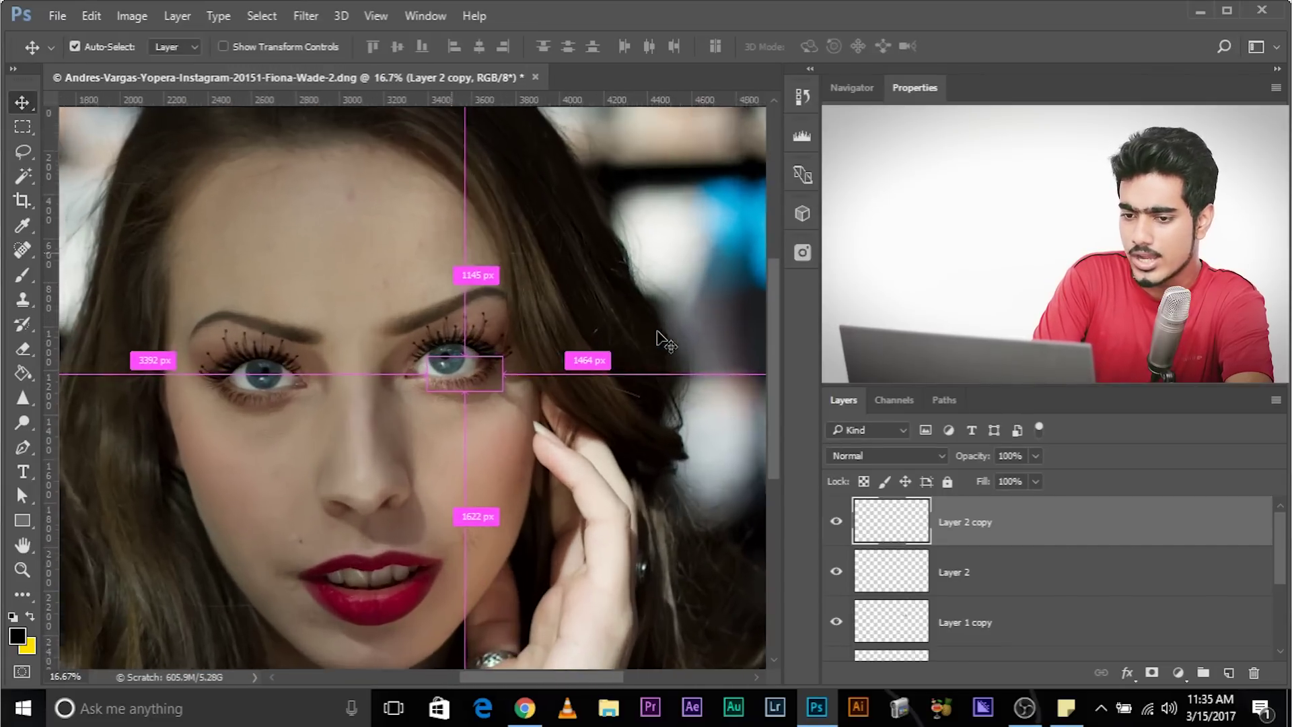
pyautogui.hotkey('ctrl', '+')
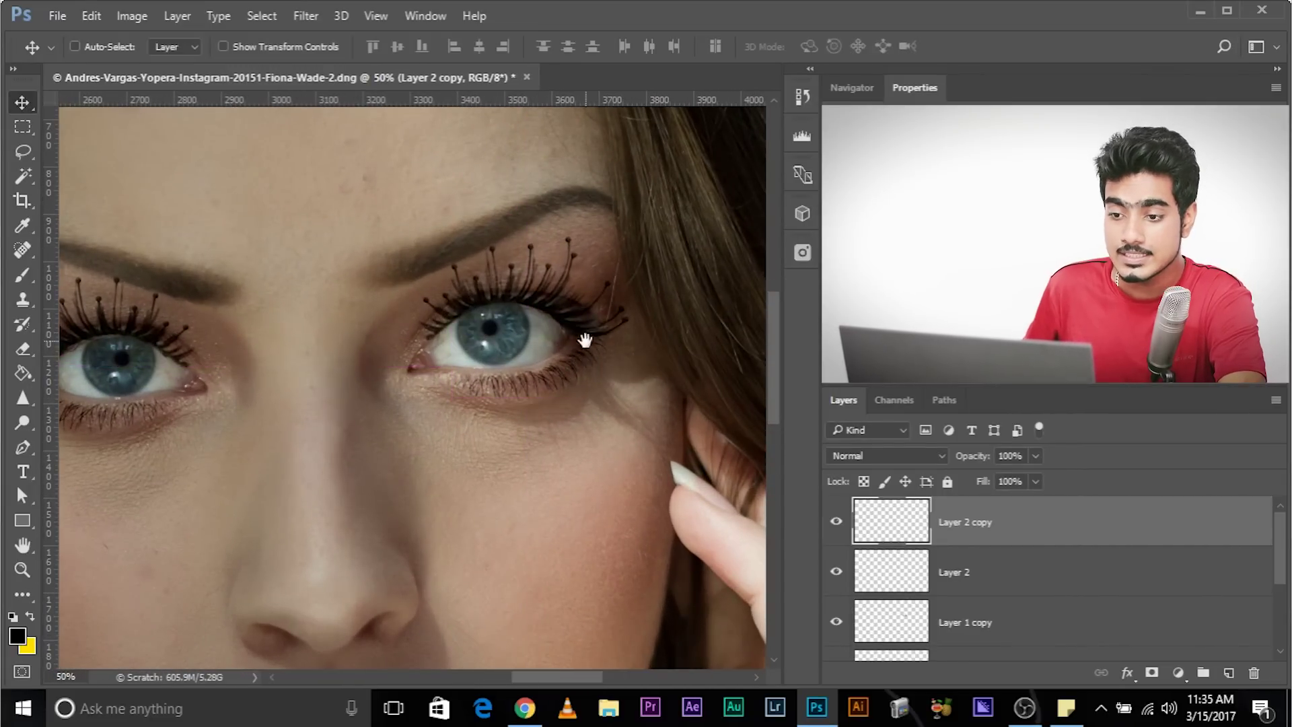
pyautogui.moveTo(586, 340); pyautogui.dragTo(649, 343)
pyautogui.moveTo(499, 363); pyautogui.dragTo(507, 362)
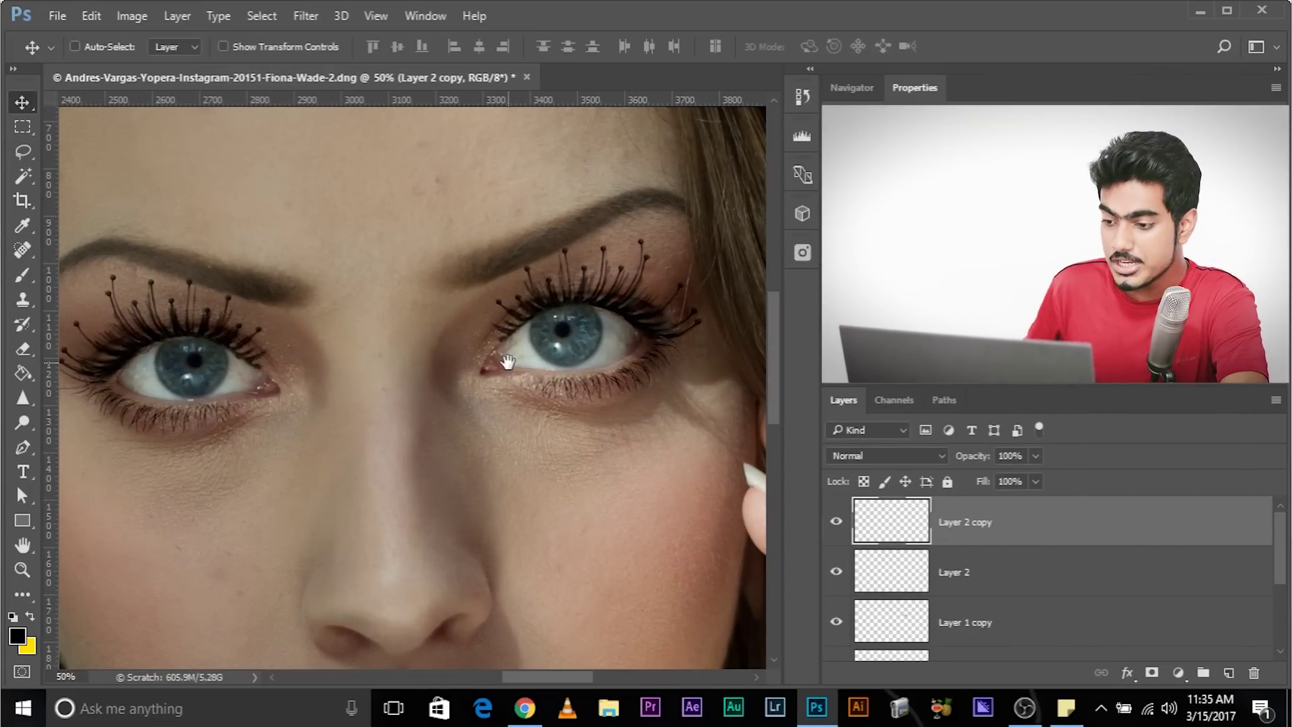
pyautogui.scroll(-3, 981, 562)
pyautogui.scroll(3, 984, 558)
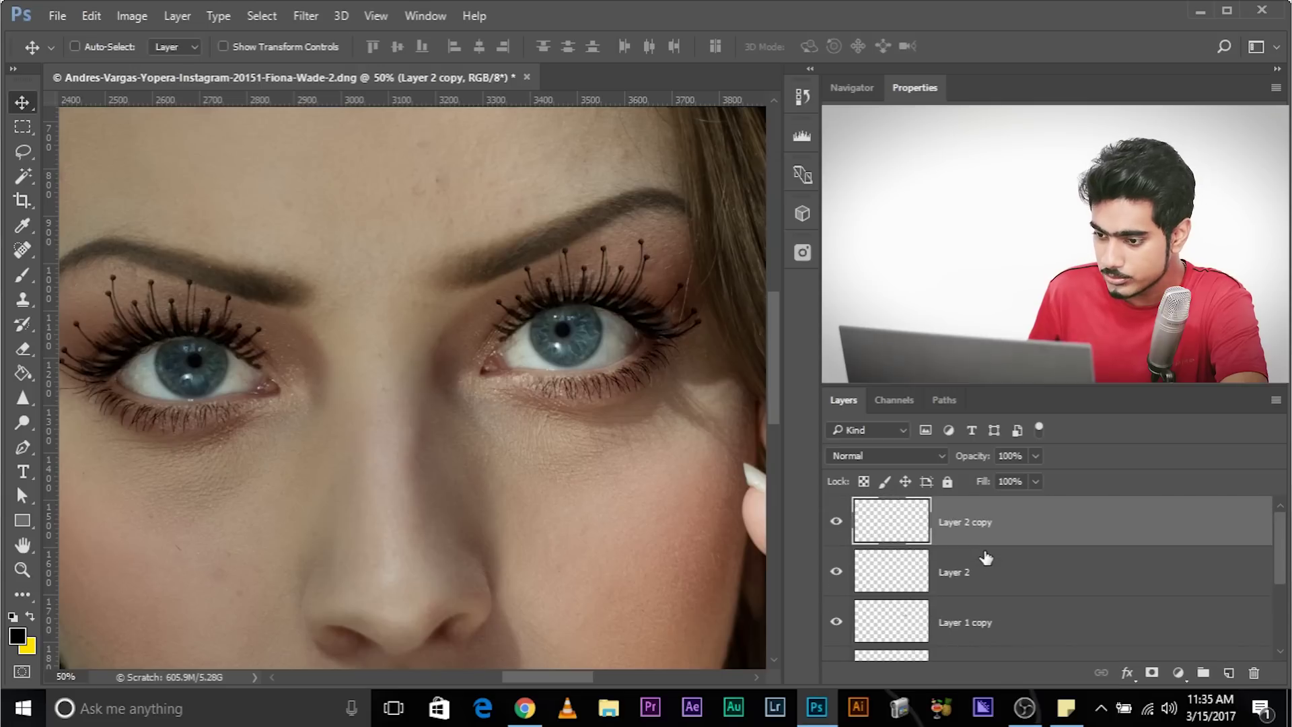
# Select all the upper and lower lash layers and group them.
pyautogui.keyDown('shift'); pyautogui.click(984, 571); pyautogui.keyUp('shift')
pyautogui.scroll(-1, 998, 623)
pyautogui.keyDown('shift'); pyautogui.click(1002, 578); pyautogui.keyUp('shift')
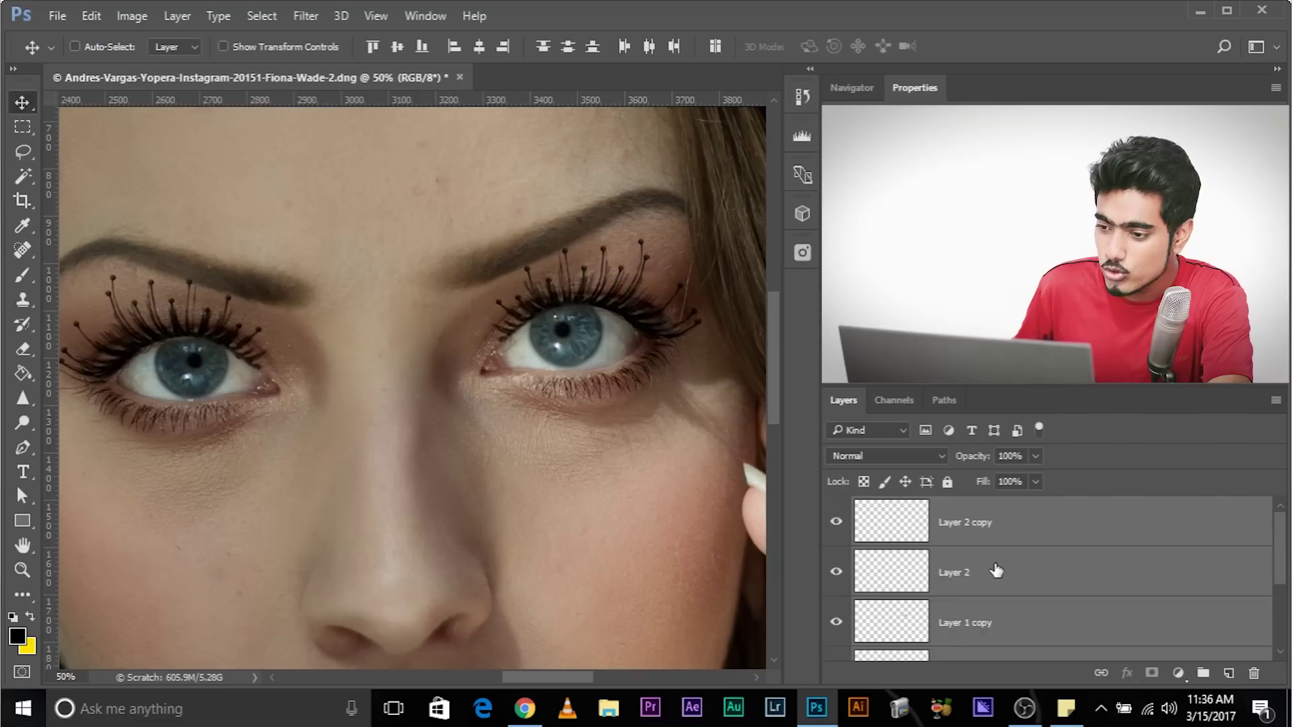
pyautogui.scroll(-1, 968, 610)
pyautogui.scroll(2, 966, 615)
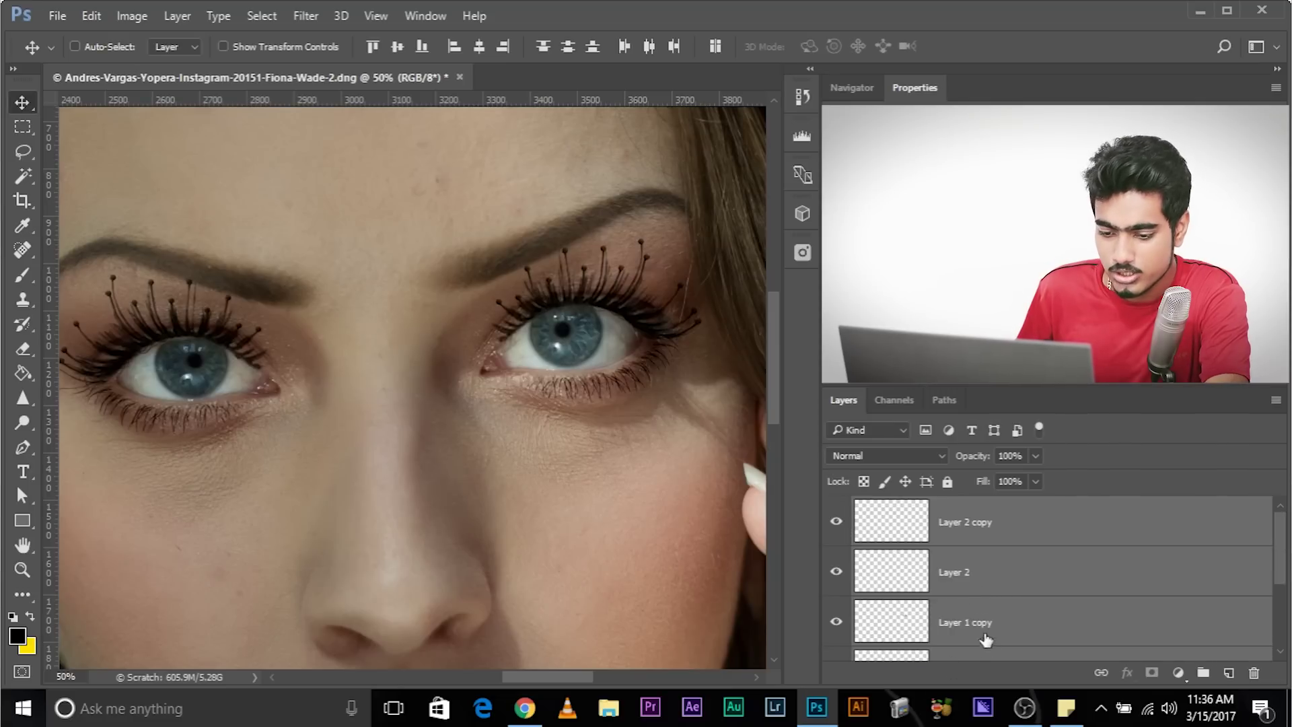
pyautogui.hotkey('ctrl', 'g')
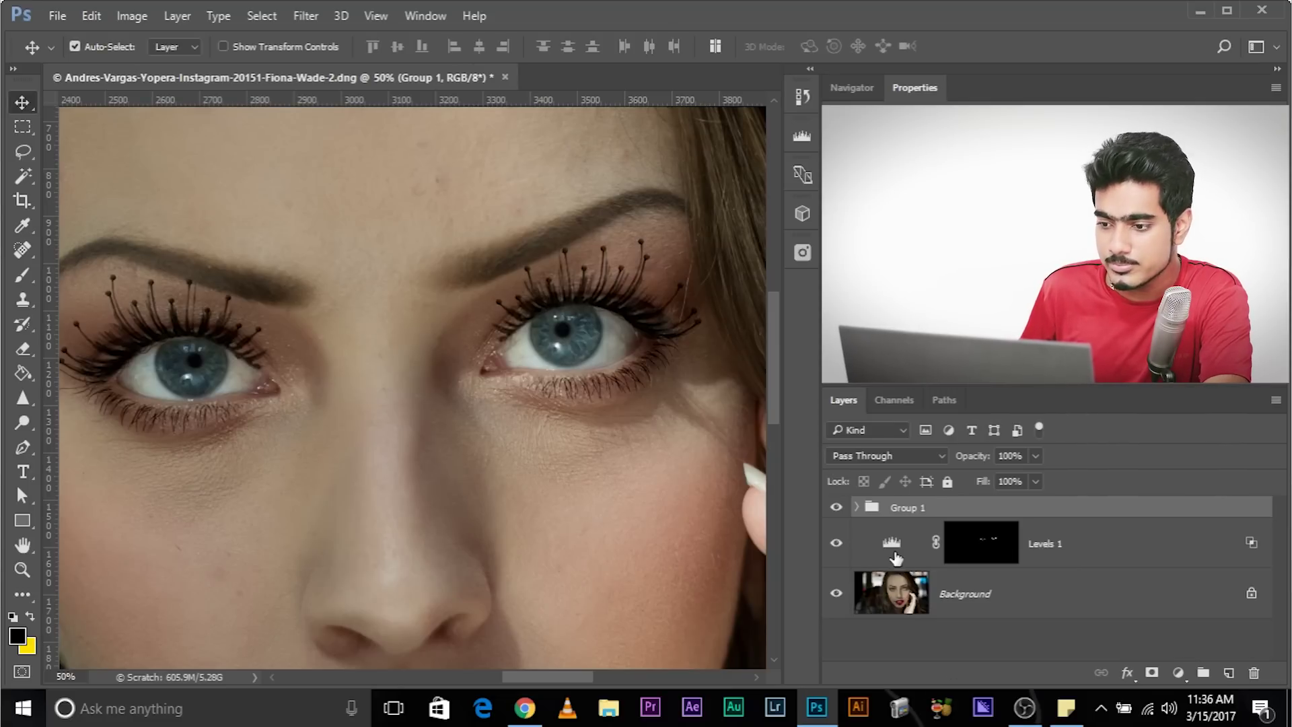
# Compare the portrait with and without the lash group by toggling the group's visibility.
pyautogui.click(835, 508)
pyautogui.click(834, 509)
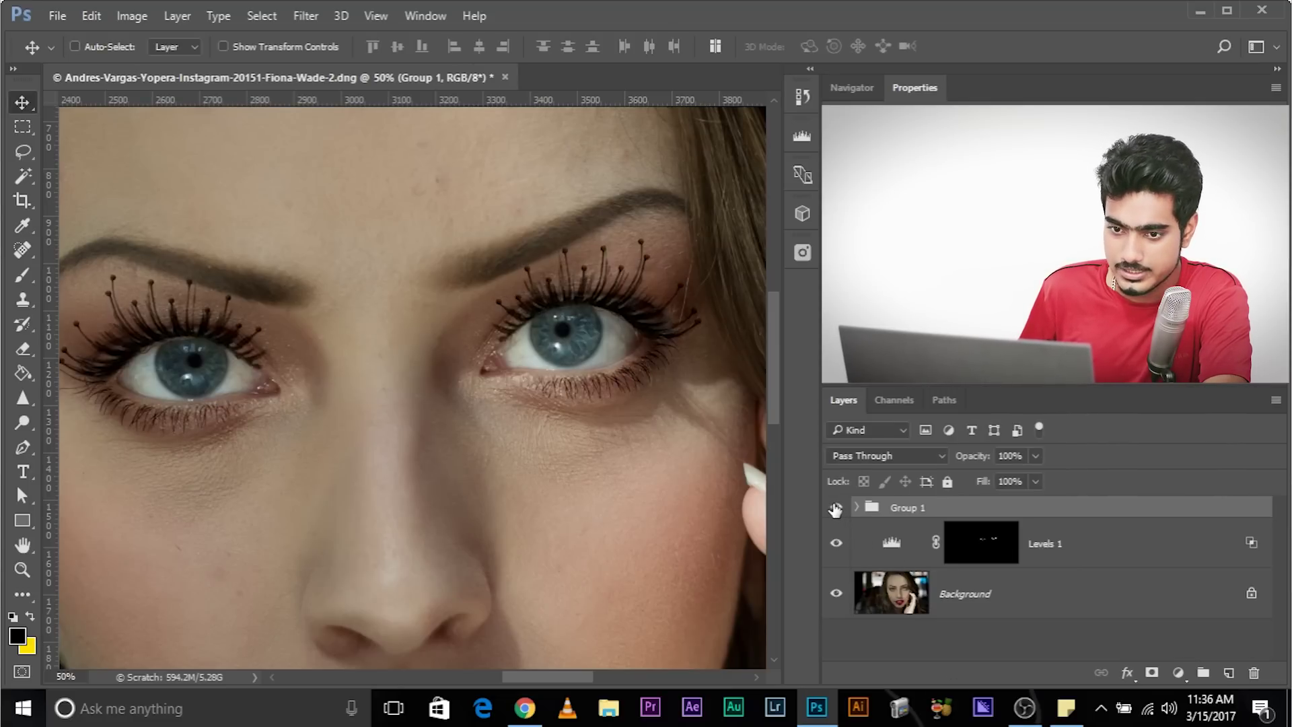
pyautogui.click(835, 509)
pyautogui.click(835, 509)
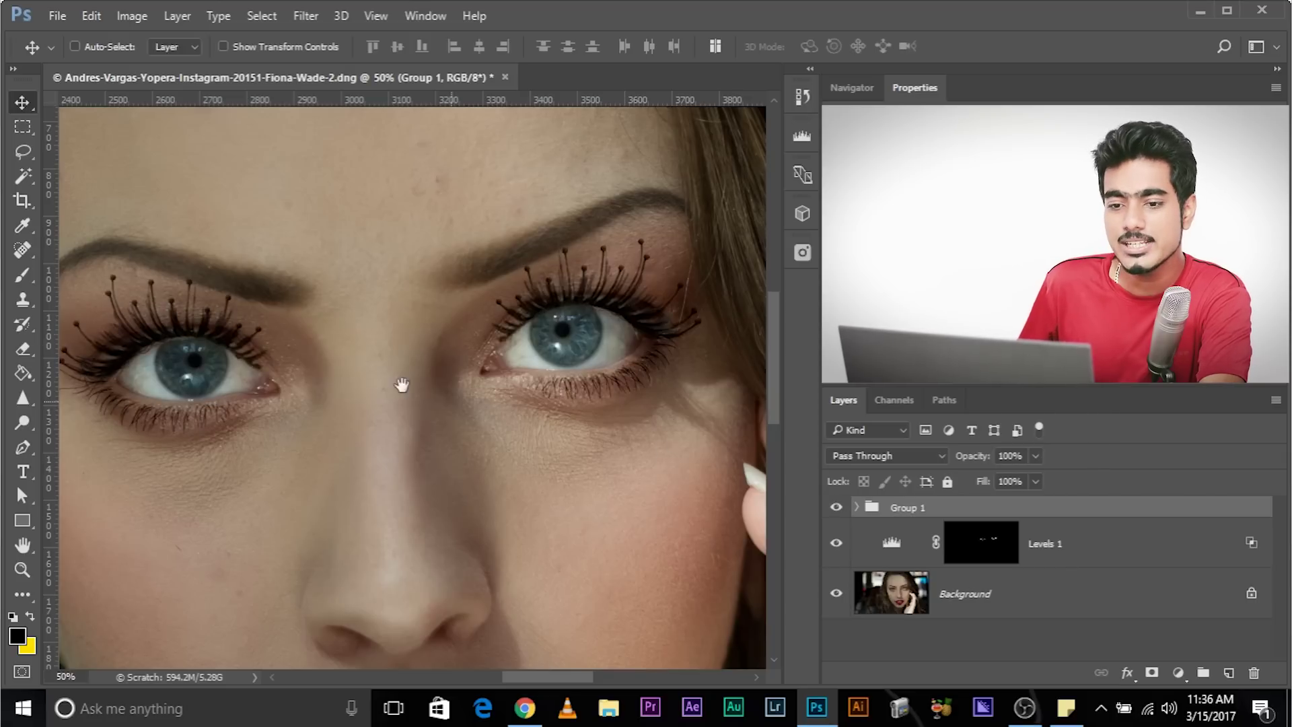
pyautogui.moveTo(342, 359); pyautogui.dragTo(408, 381)
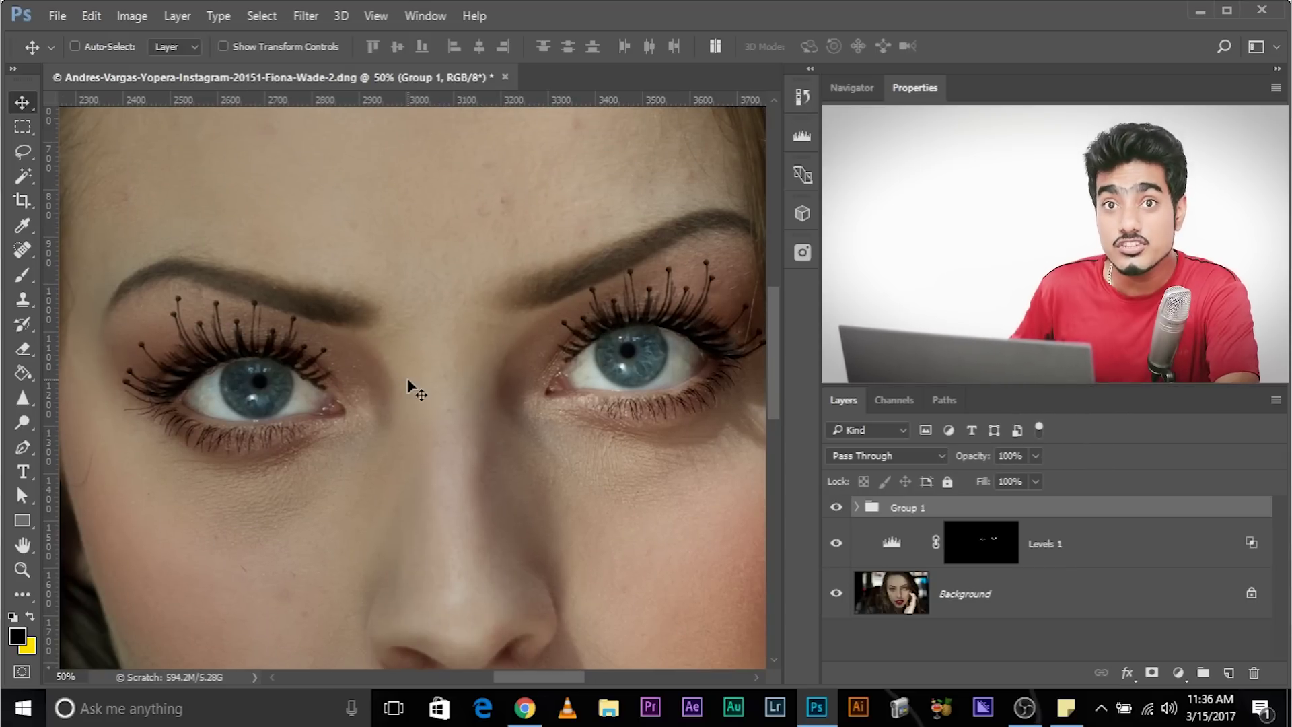
# Add a dark red Solid Color fill layer above the lash group and clip it to the group.
pyautogui.click(1177, 672)
pyautogui.click(1184, 673)
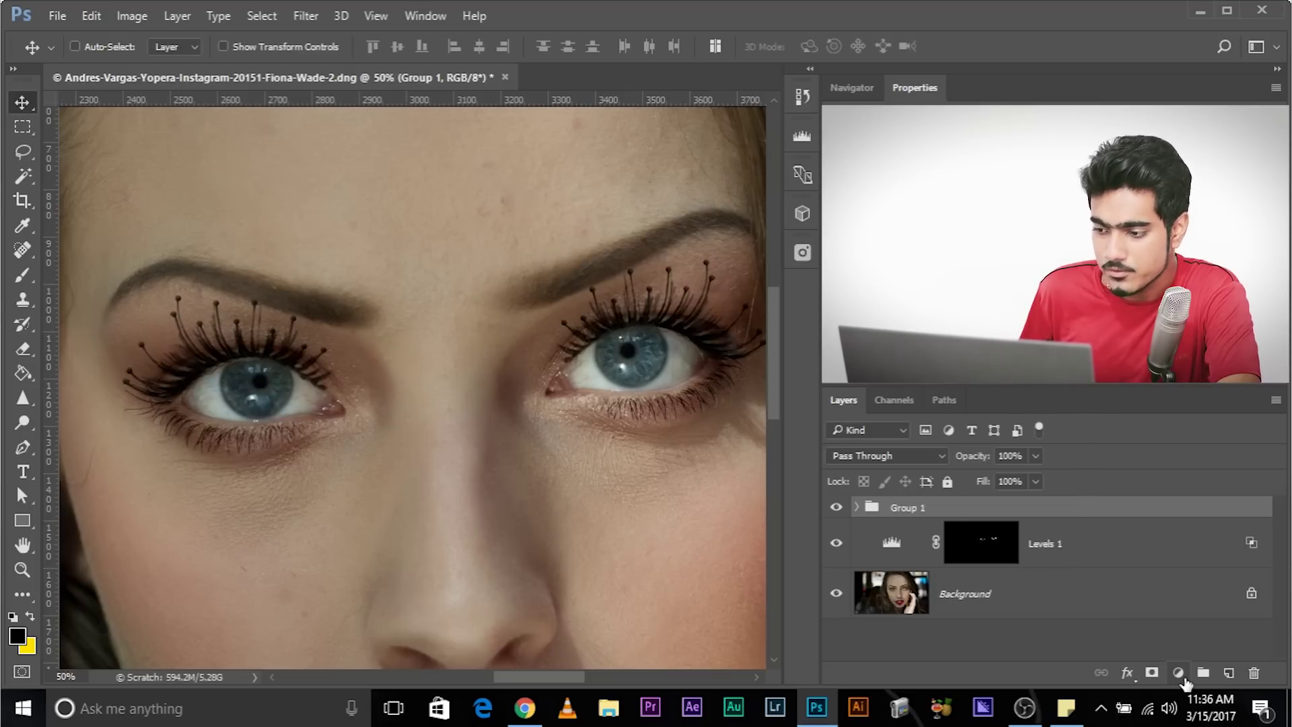
pyautogui.click(1182, 677)
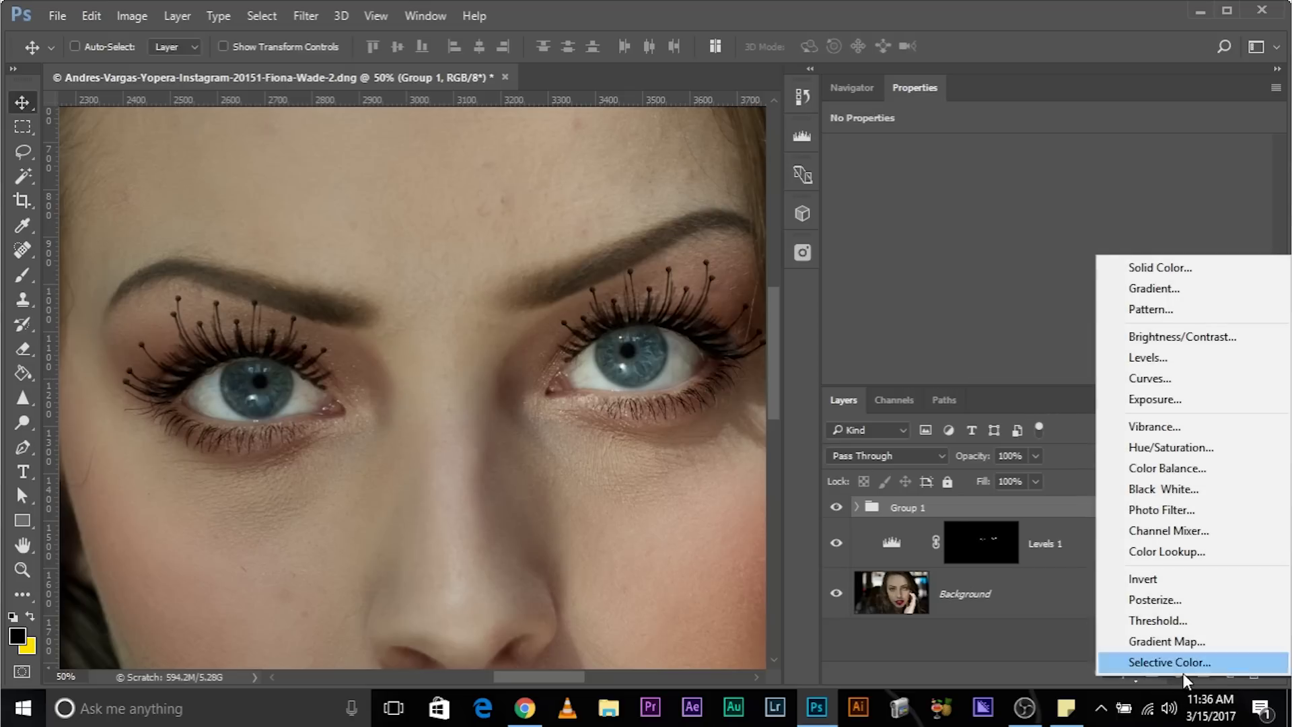
pyautogui.click(1182, 269)
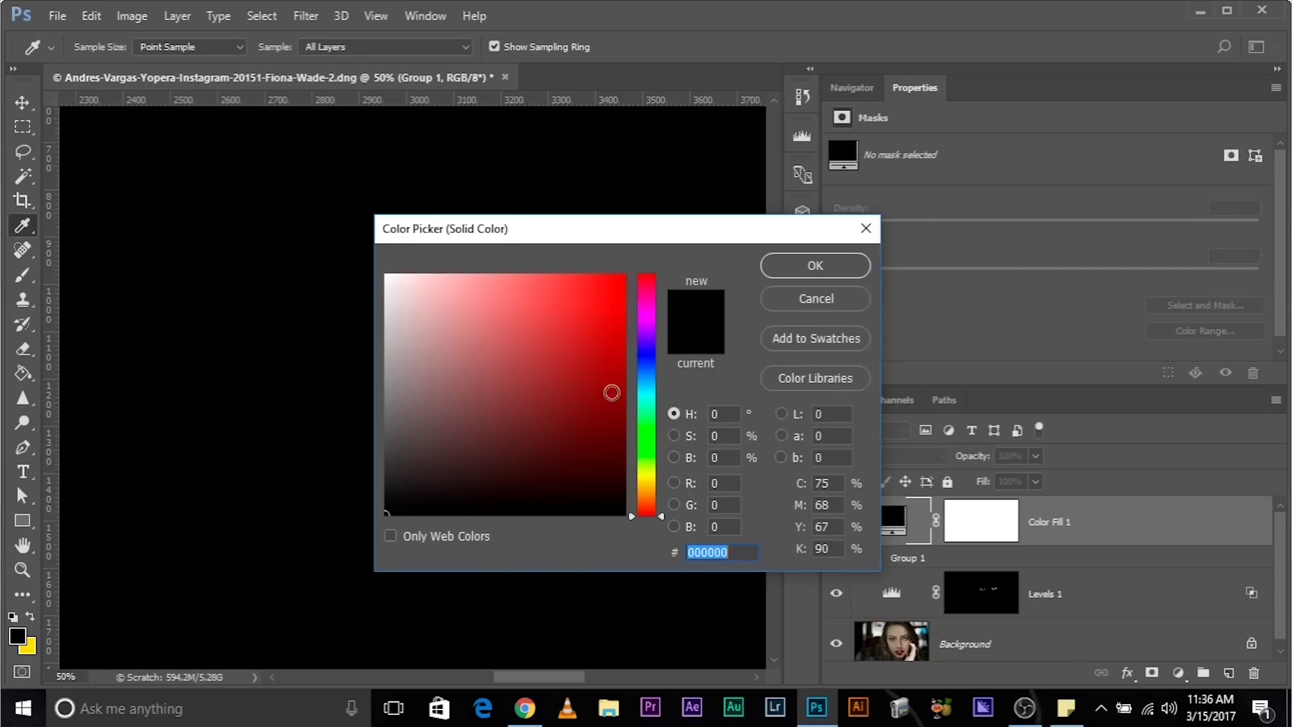
pyautogui.moveTo(604, 329)
pyautogui.mouseDown()
pyautogui.moveTo(611, 504)
pyautogui.moveTo(617, 457)
pyautogui.mouseUp()
pyautogui.click(810, 265)
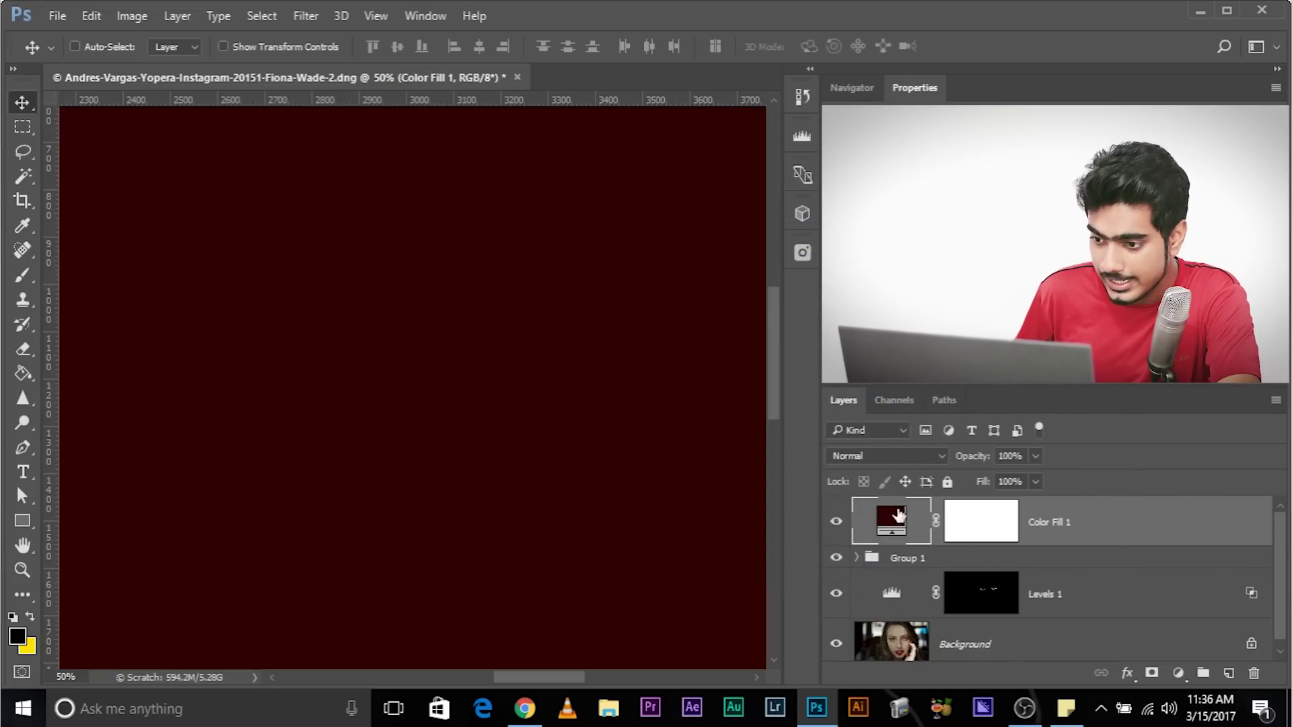
pyautogui.moveTo(900, 515)
pyautogui.mouseDown()
pyautogui.moveTo(902, 533)
pyautogui.moveTo(937, 546)
pyautogui.moveTo(900, 538)
pyautogui.mouseUp()
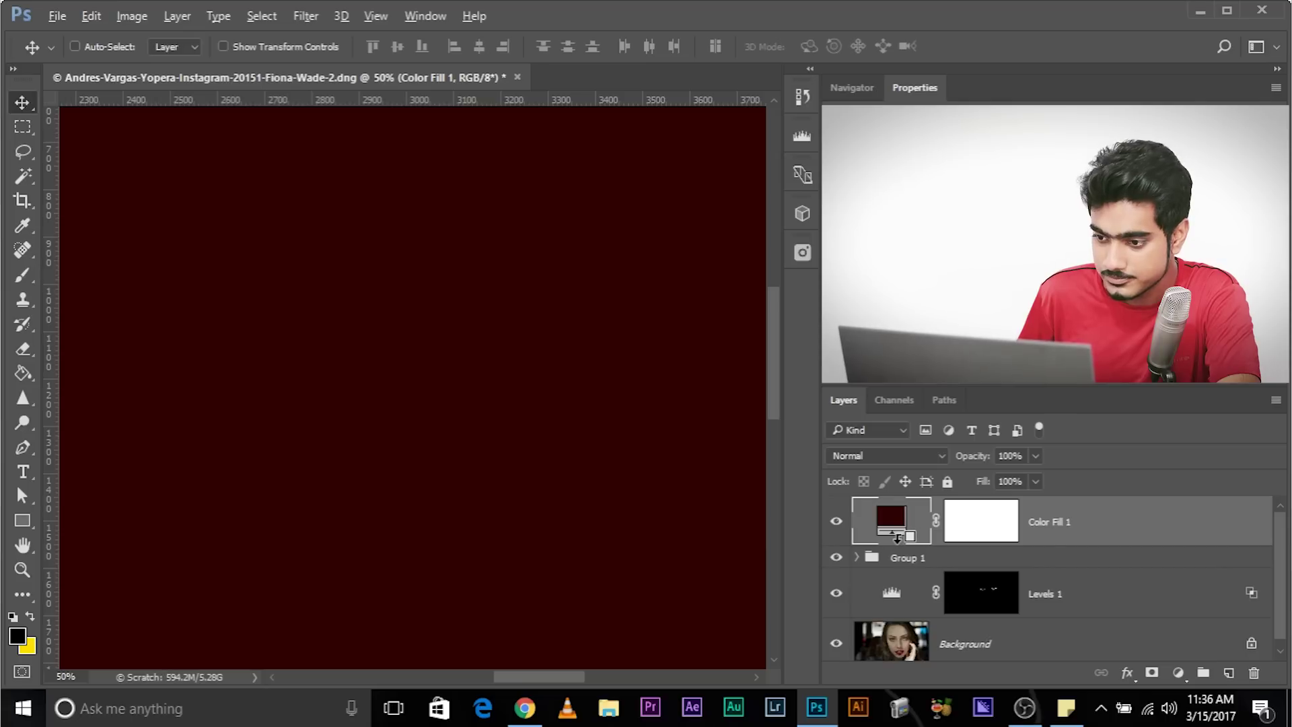
pyautogui.keyDown('alt'); pyautogui.click(897, 537); pyautogui.keyUp('alt')
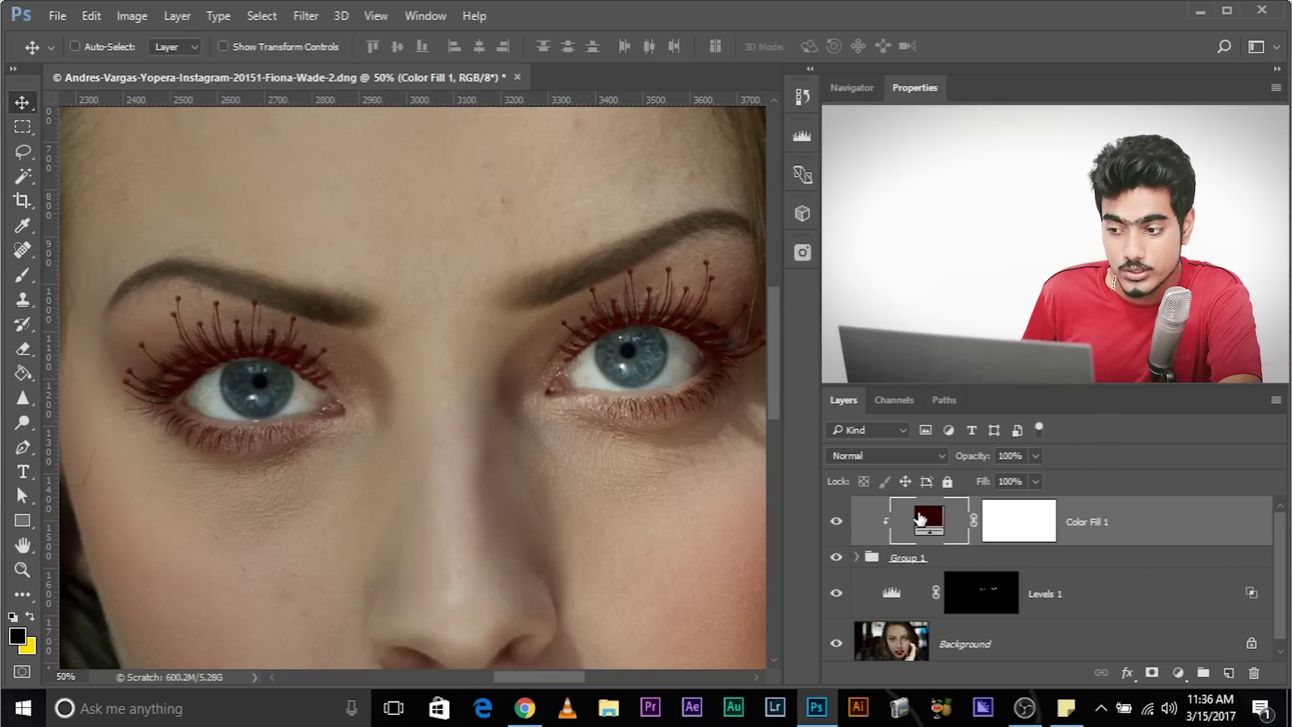
# Reopen the fill layer's colour and try the darker red #250808 on the lashes.
pyautogui.doubleClick(919, 518)
pyautogui.moveTo(550, 241); pyautogui.dragTo(928, 235)
pyautogui.moveTo(954, 335)
pyautogui.mouseDown()
pyautogui.moveTo(920, 442)
pyautogui.moveTo(947, 479)
pyautogui.mouseUp()
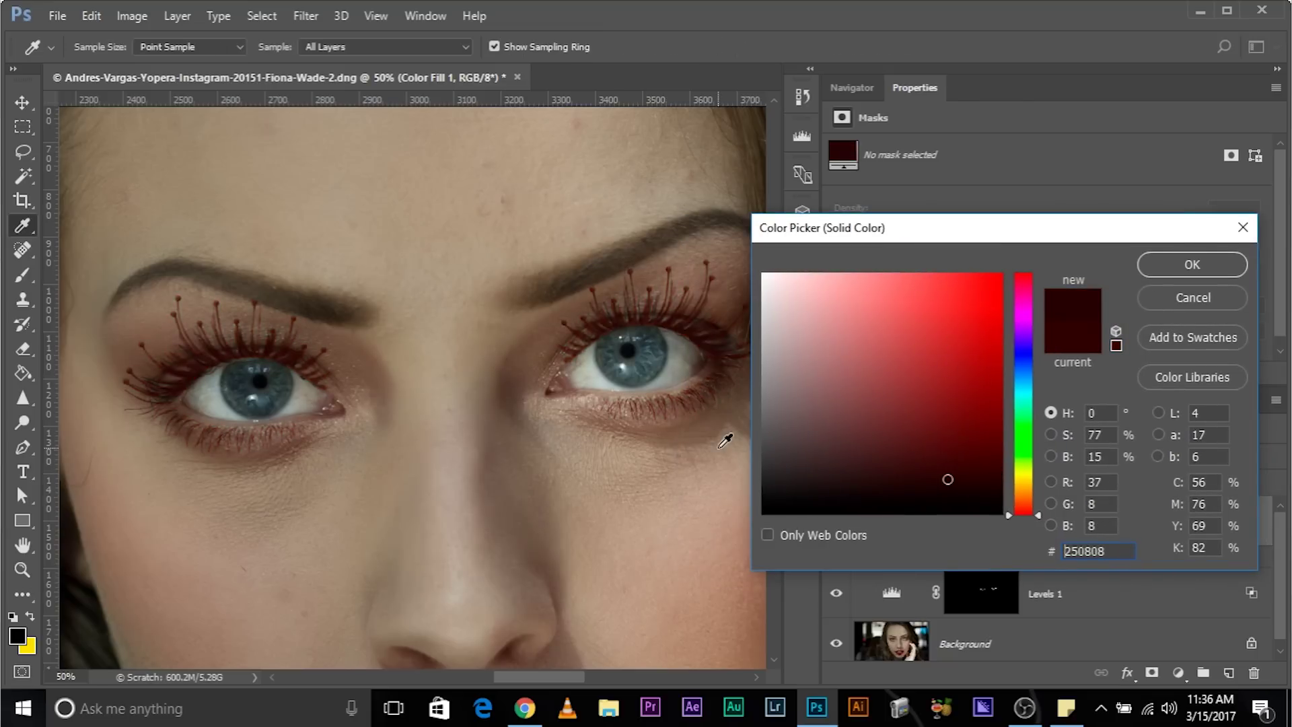
pyautogui.hotkey('ctrl', '+')
pyautogui.hotkey('ctrl', '+')
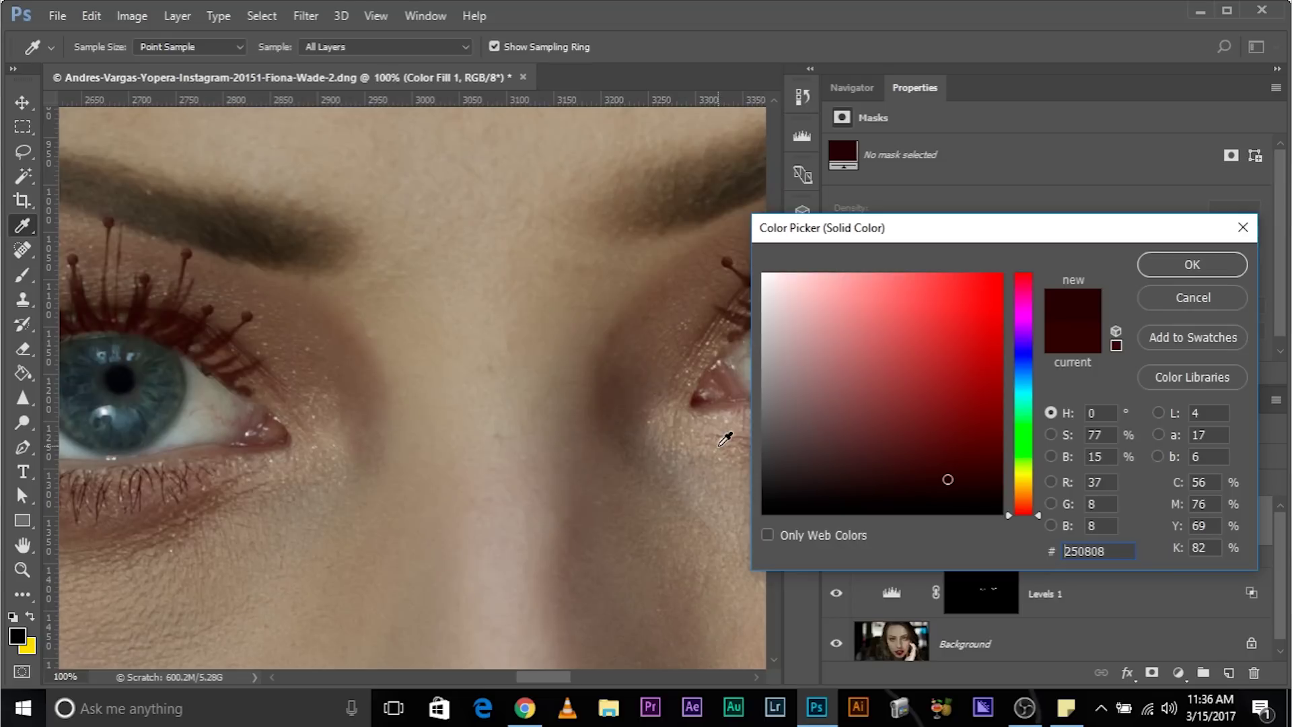
pyautogui.moveTo(364, 319); pyautogui.dragTo(603, 415)
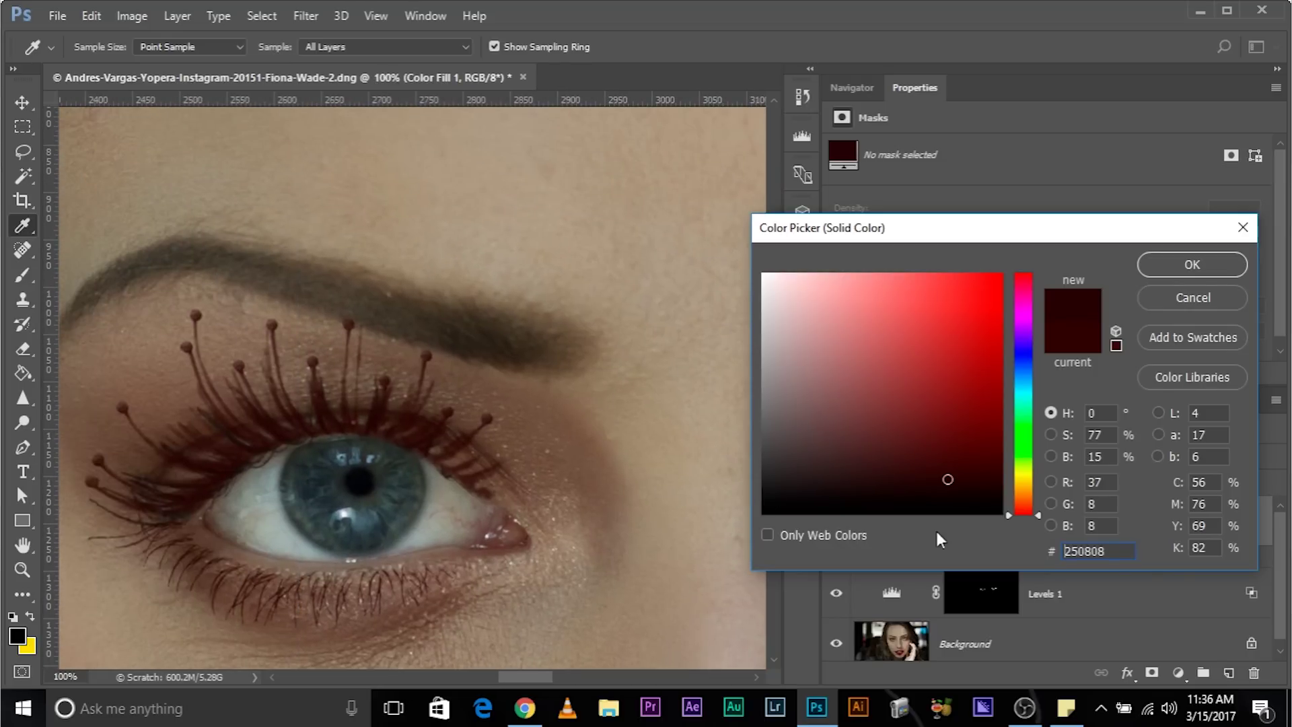
# Sample the eyebrow colour for the lash fill, lower its brightness to 7% (#13100c) and accept it.
pyautogui.click(424, 321)
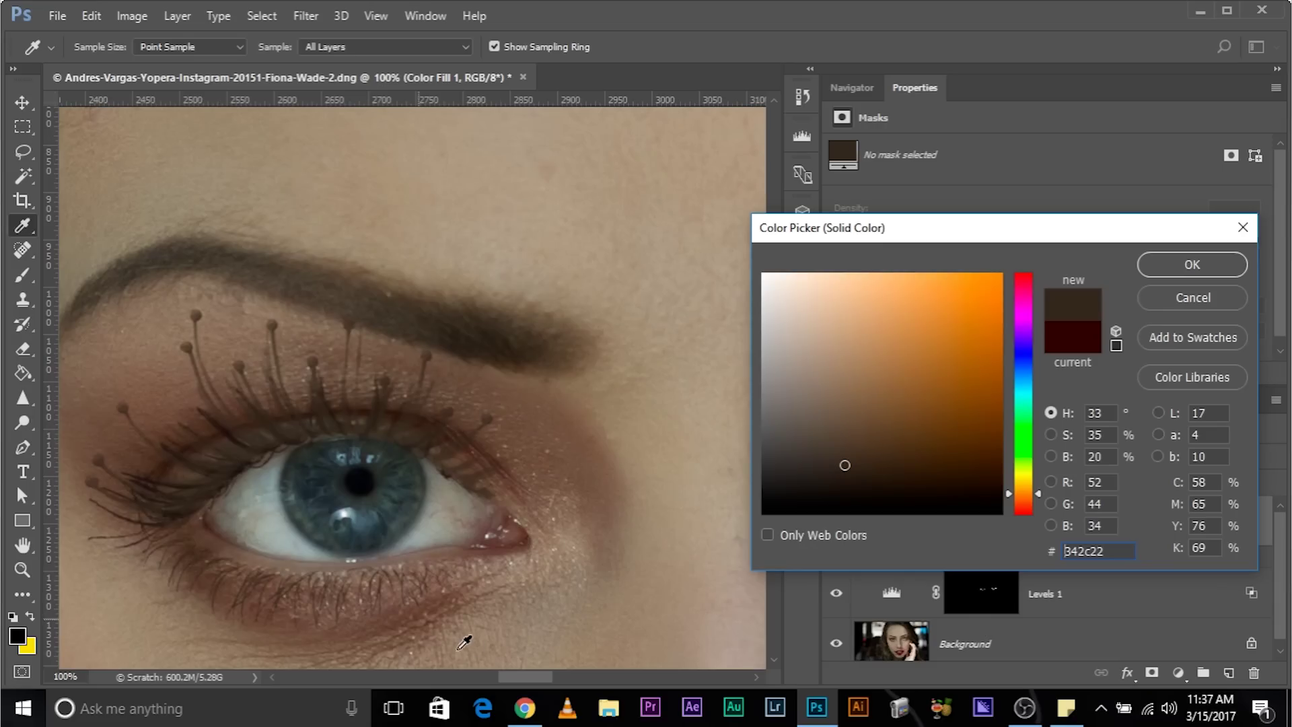
pyautogui.click(1050, 457)
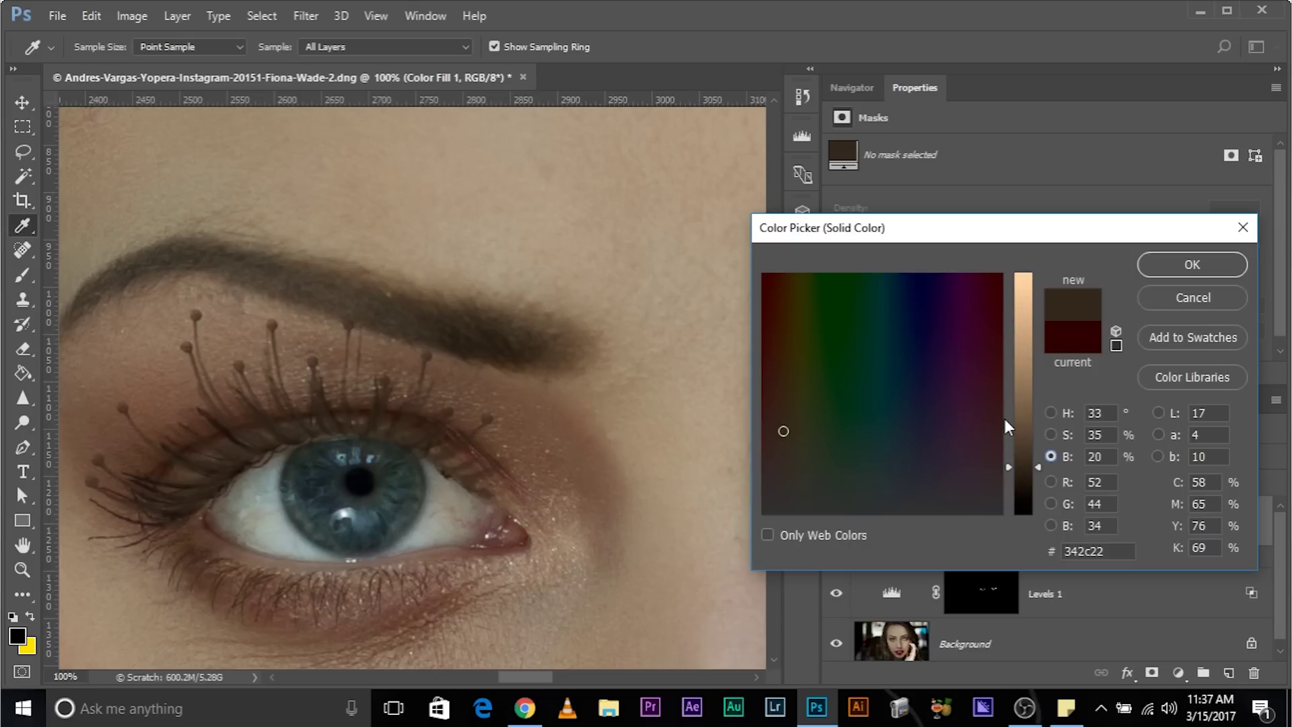
pyautogui.moveTo(1039, 473); pyautogui.dragTo(1040, 496)
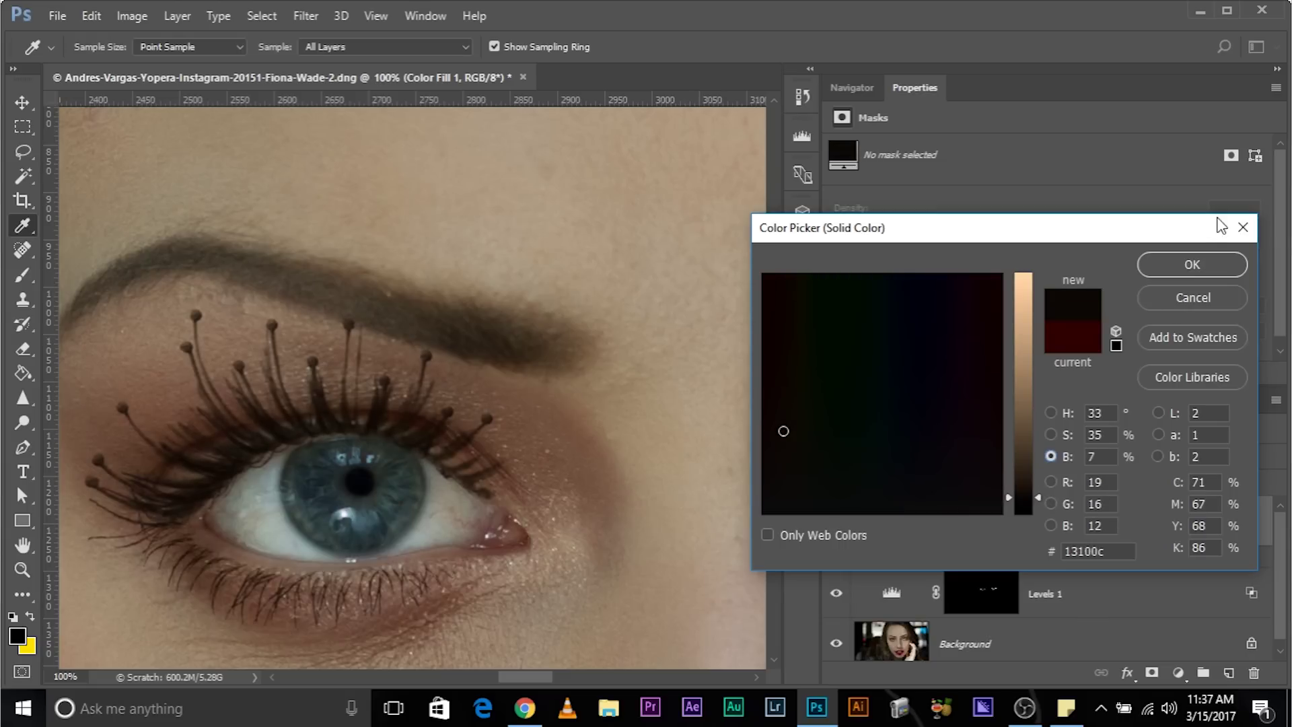
pyautogui.click(1191, 265)
pyautogui.press('v')
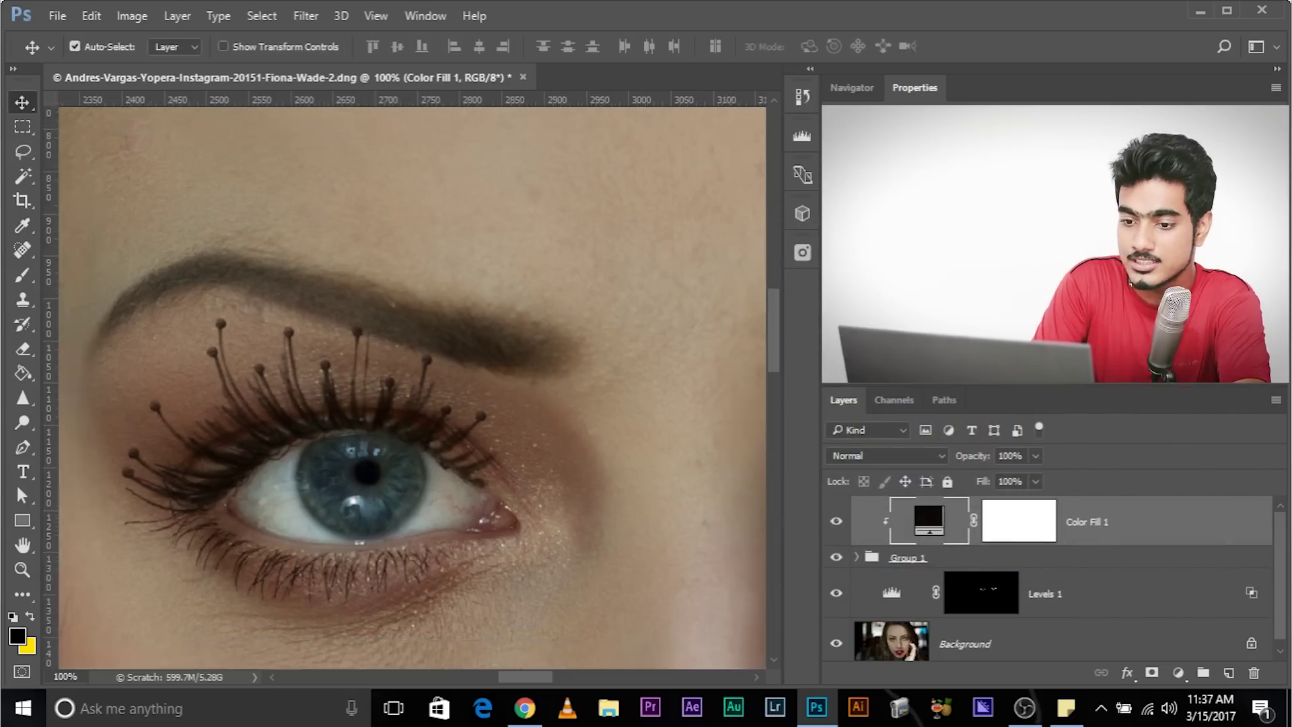
# Compare the whole face with and without the recoloured lashes by toggling the lash group's visibility.
pyautogui.hotkey('ctrl', '-')
pyautogui.hotkey('ctrl', '-')
pyautogui.hotkey('ctrl', '-')
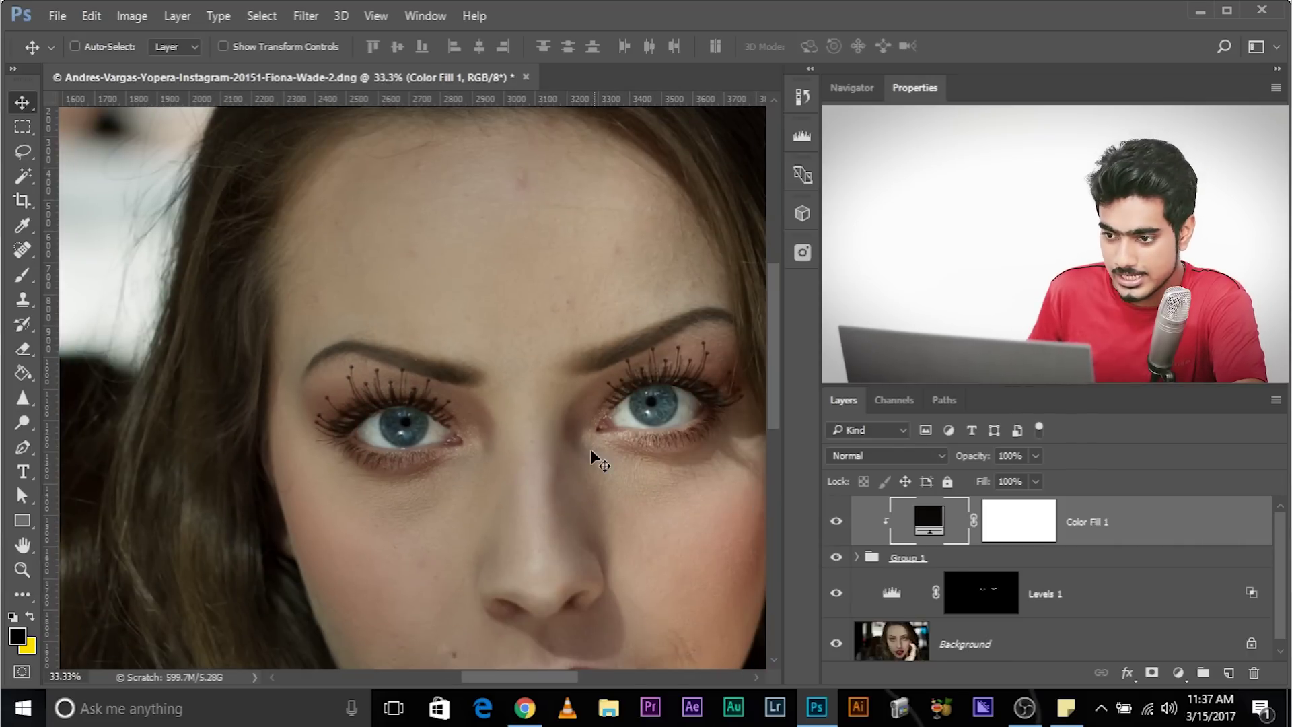
pyautogui.moveTo(592, 458); pyautogui.dragTo(518, 432)
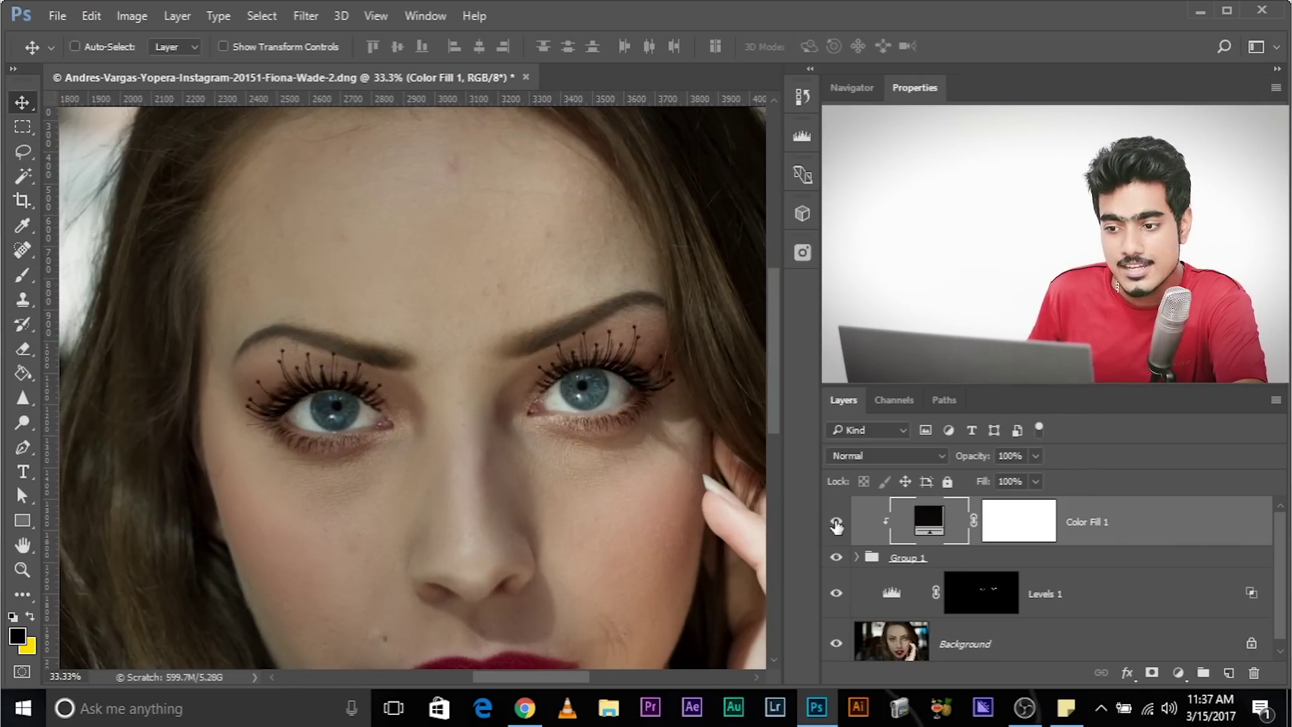
pyautogui.click(837, 559)
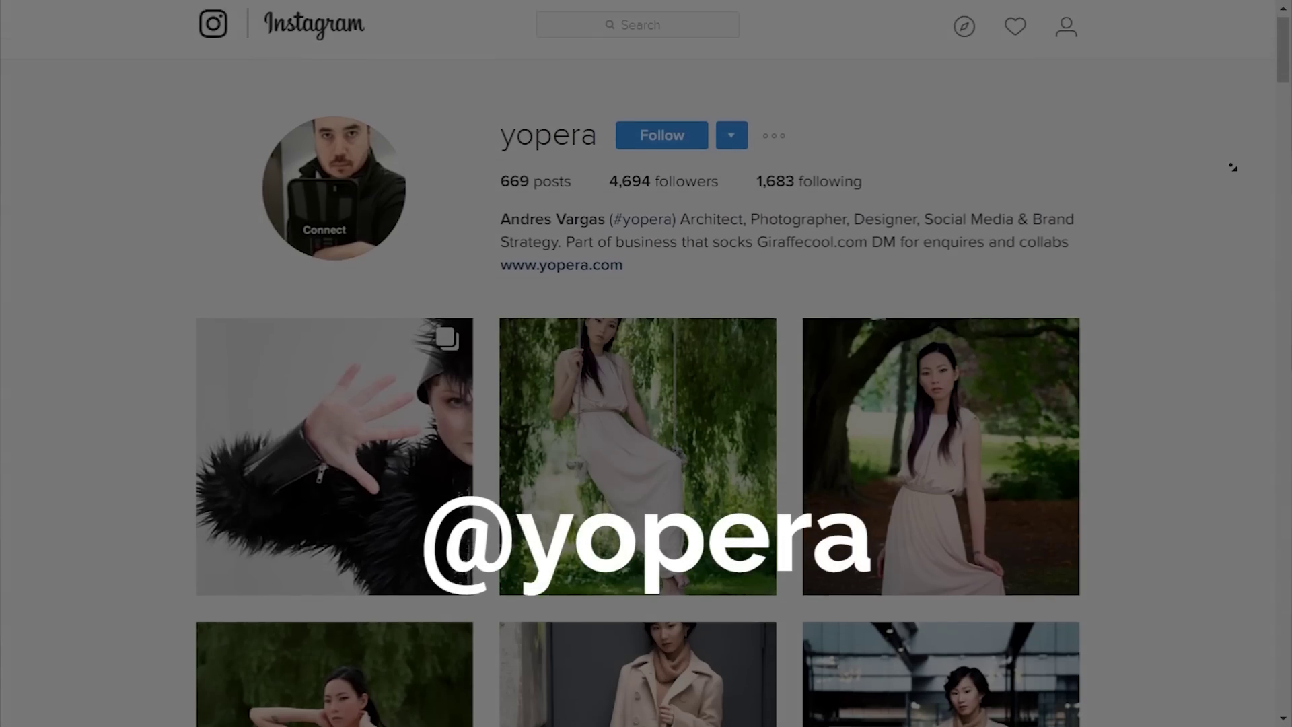
pyautogui.scroll(-6, 1233, 167)
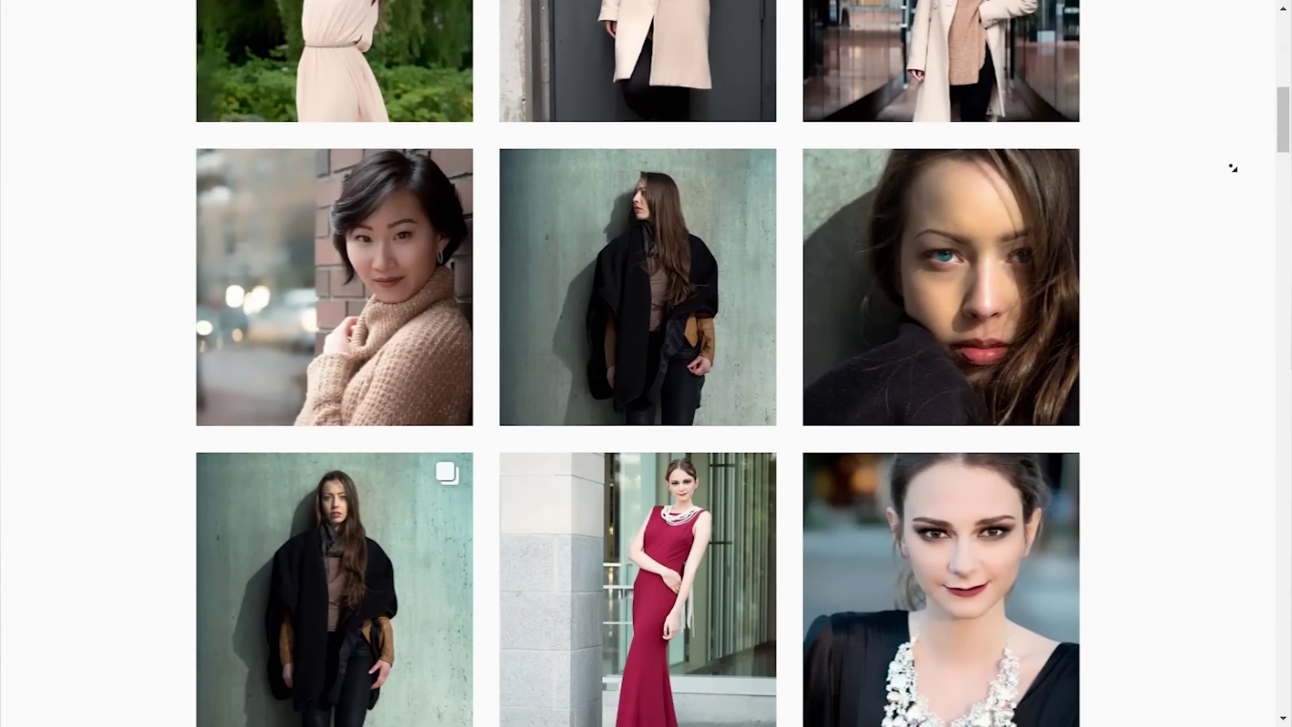